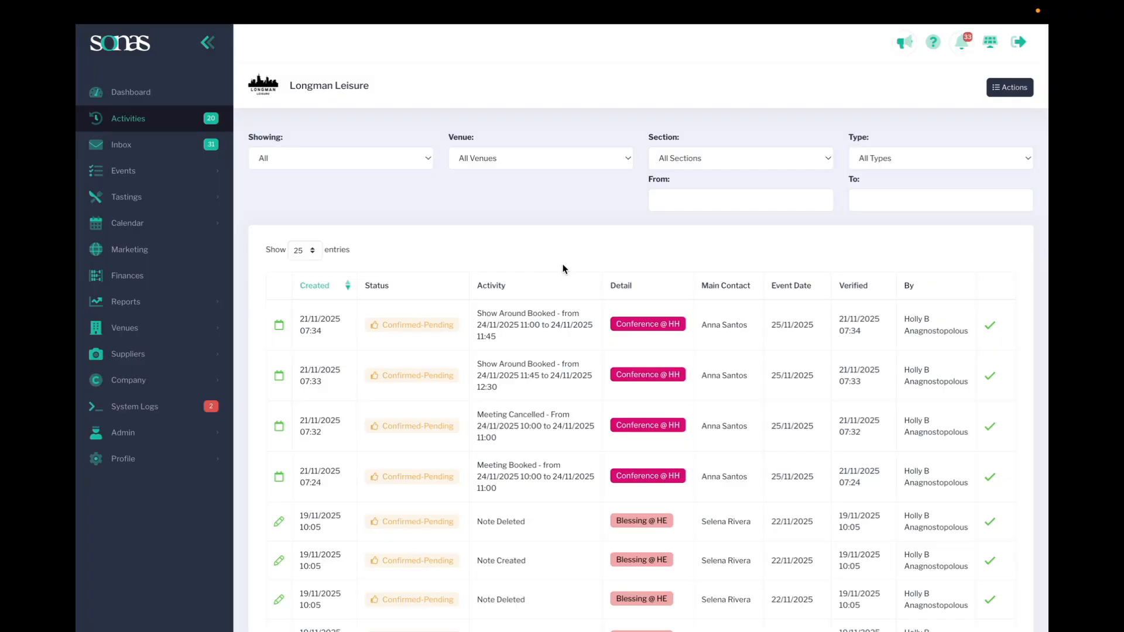
Open the calendar availability of the Hotel Holly venue and create a new availability entry
click(128, 328)
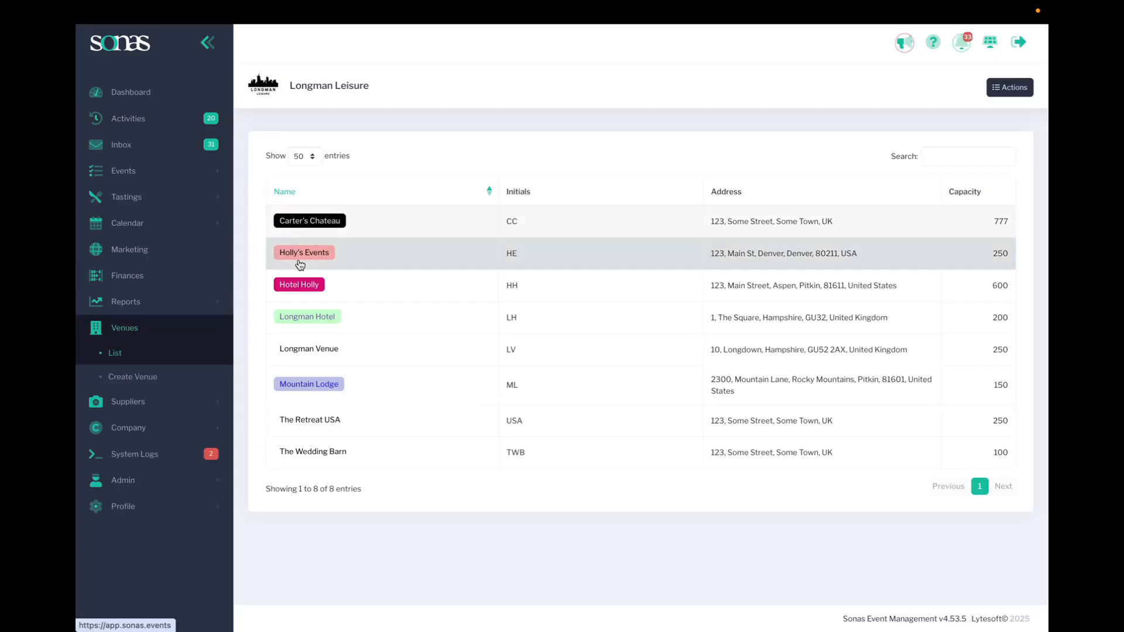
click(314, 283)
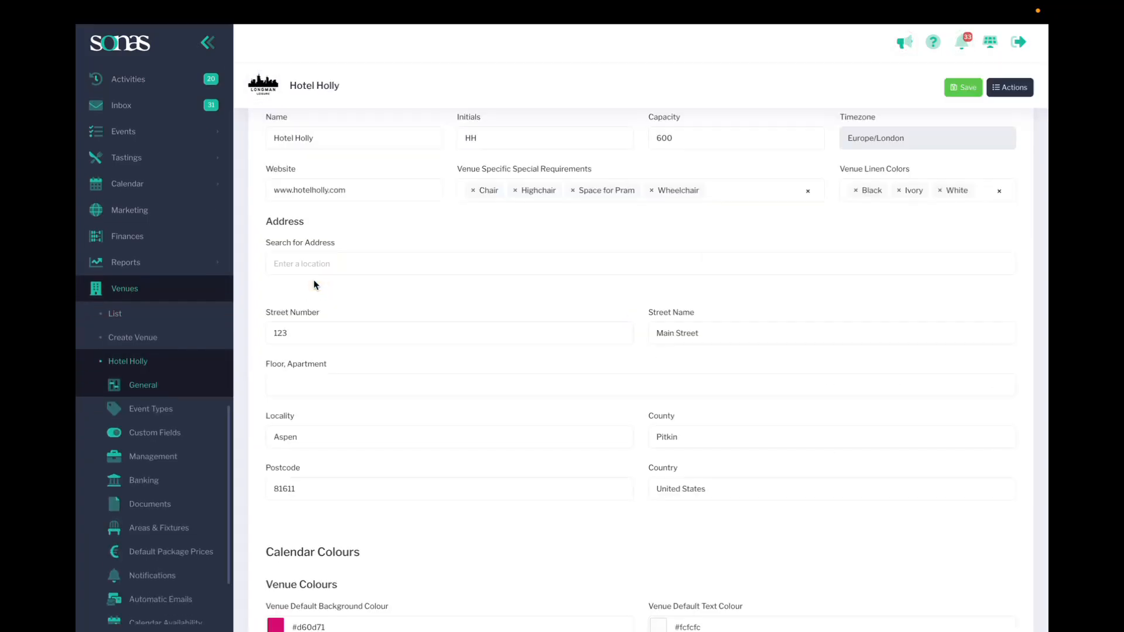
scroll(152, 234, down, 4)
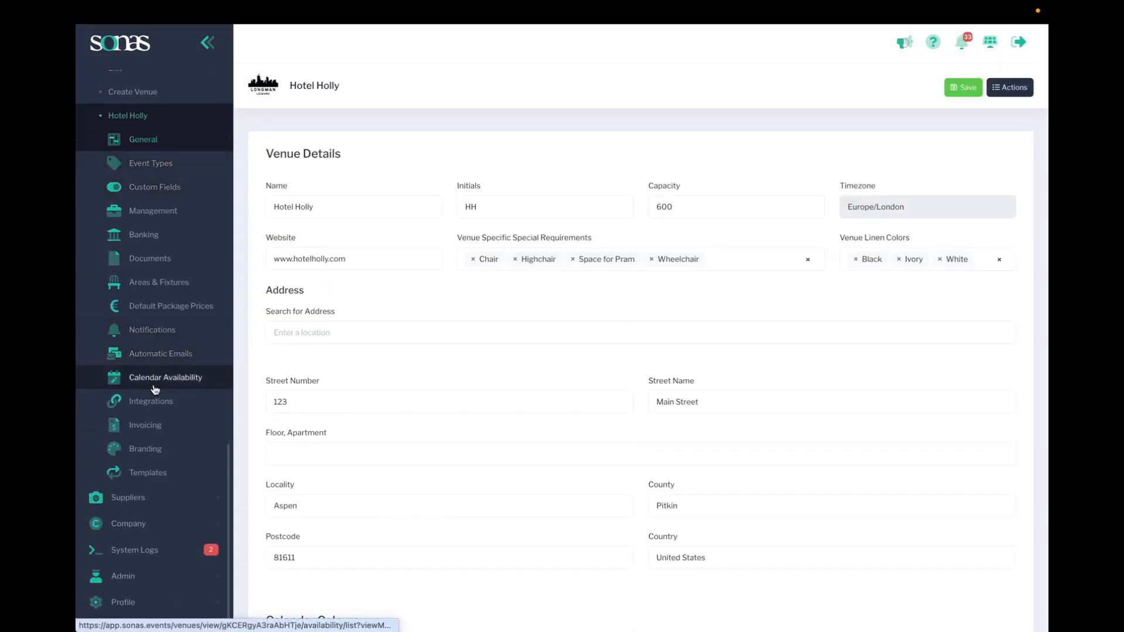
click(174, 378)
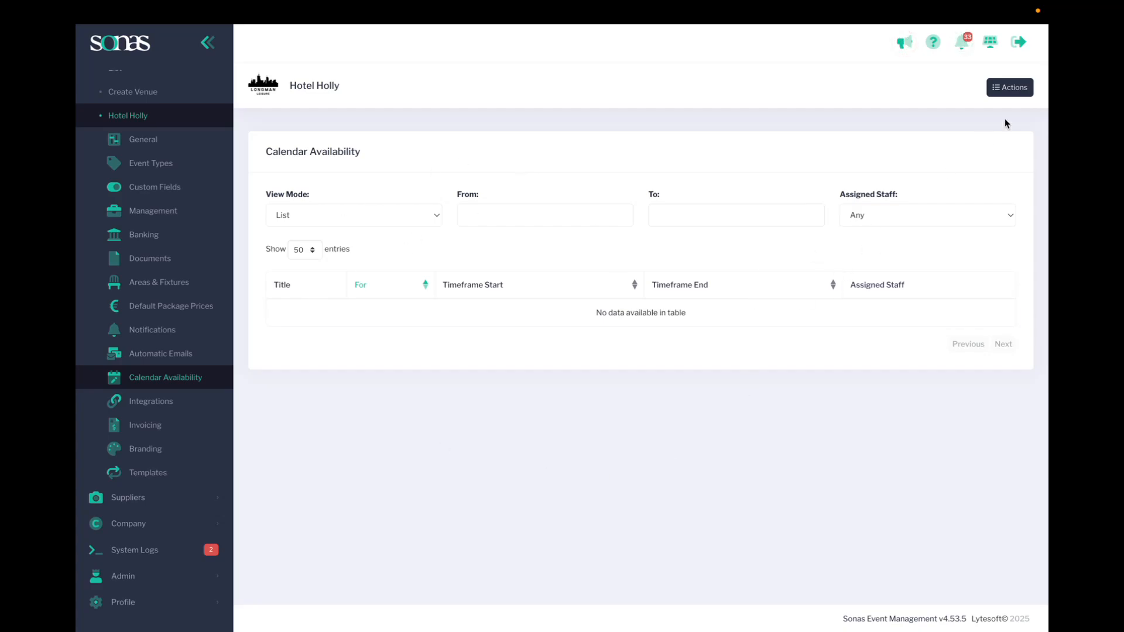
click(1013, 87)
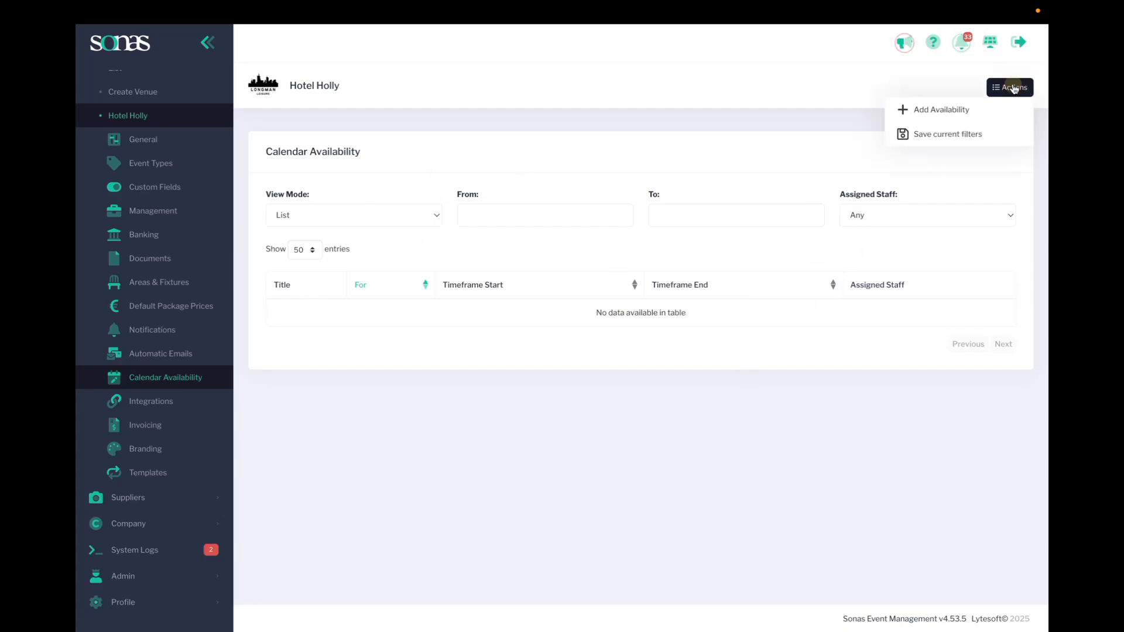
click(939, 112)
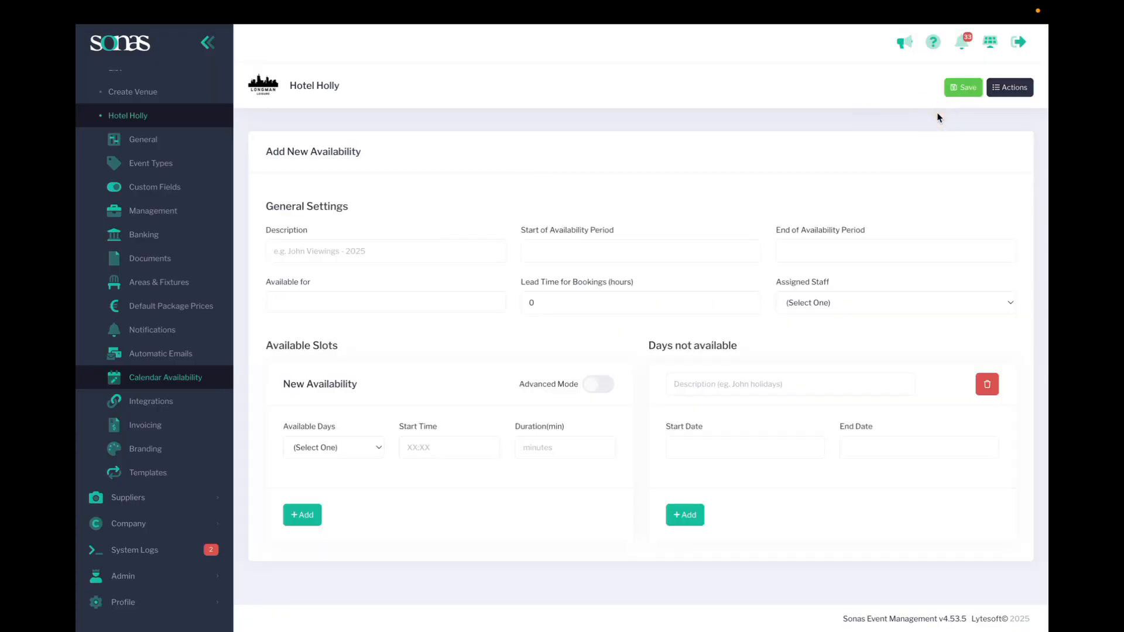
Describe the new availability with the staff member's first name followed by "- meetings"
click(377, 254)
text(Holly)
click(328, 251)
text(Holly- )
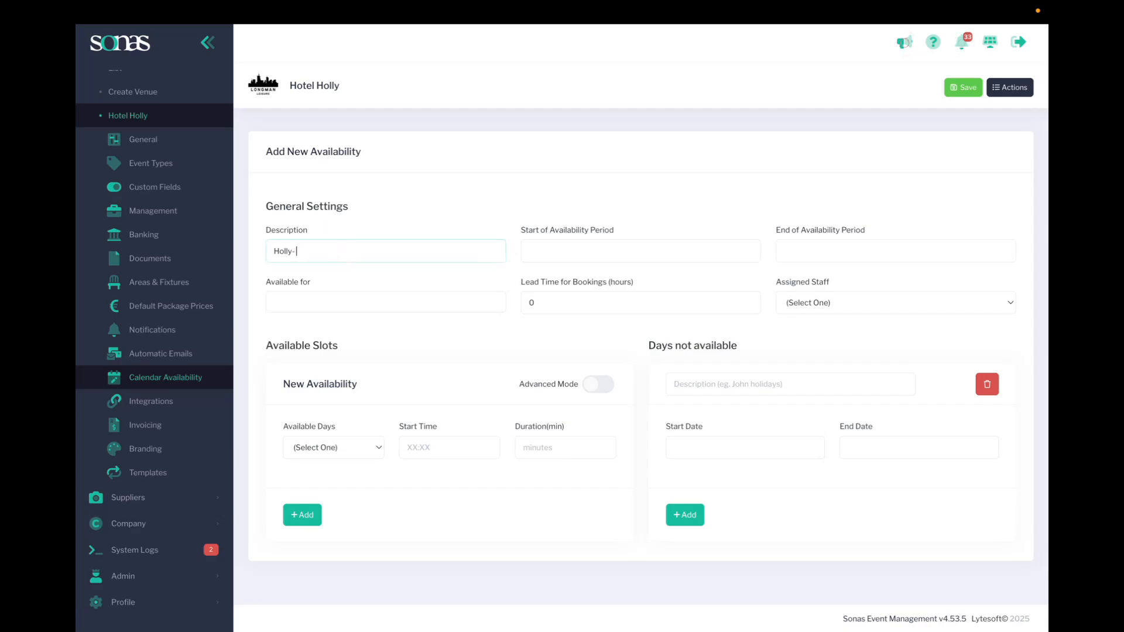
text(meetings)
Set the start of the availability period to 01/12/2025 at 09:00
click(586, 250)
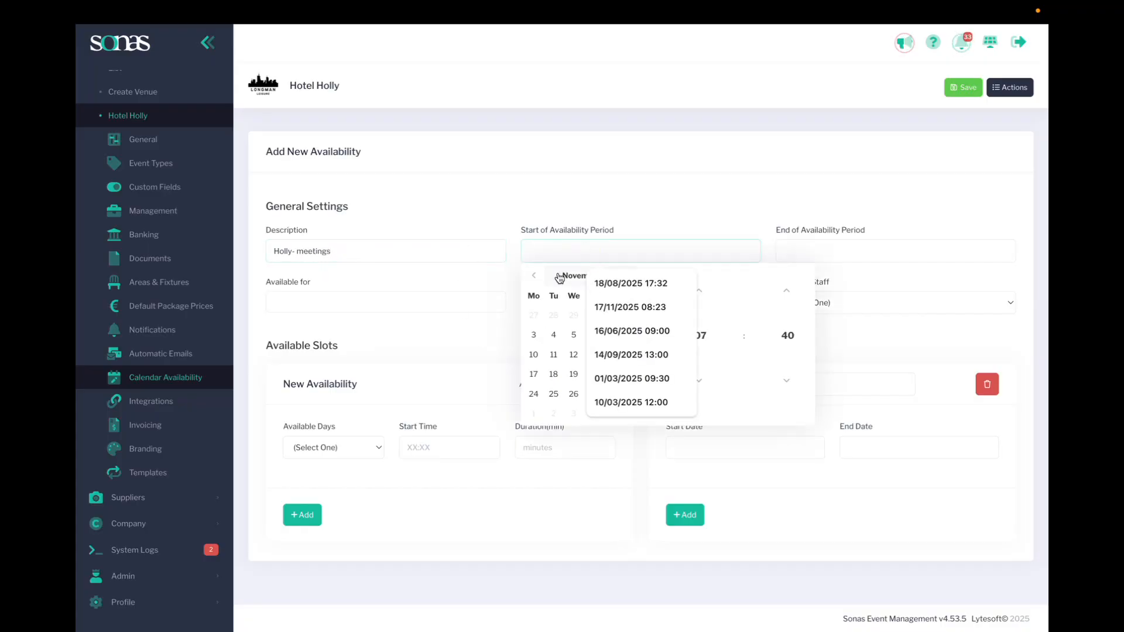
click(682, 283)
click(682, 283)
click(682, 283)
click(683, 283)
click(682, 283)
click(682, 283)
click(653, 275)
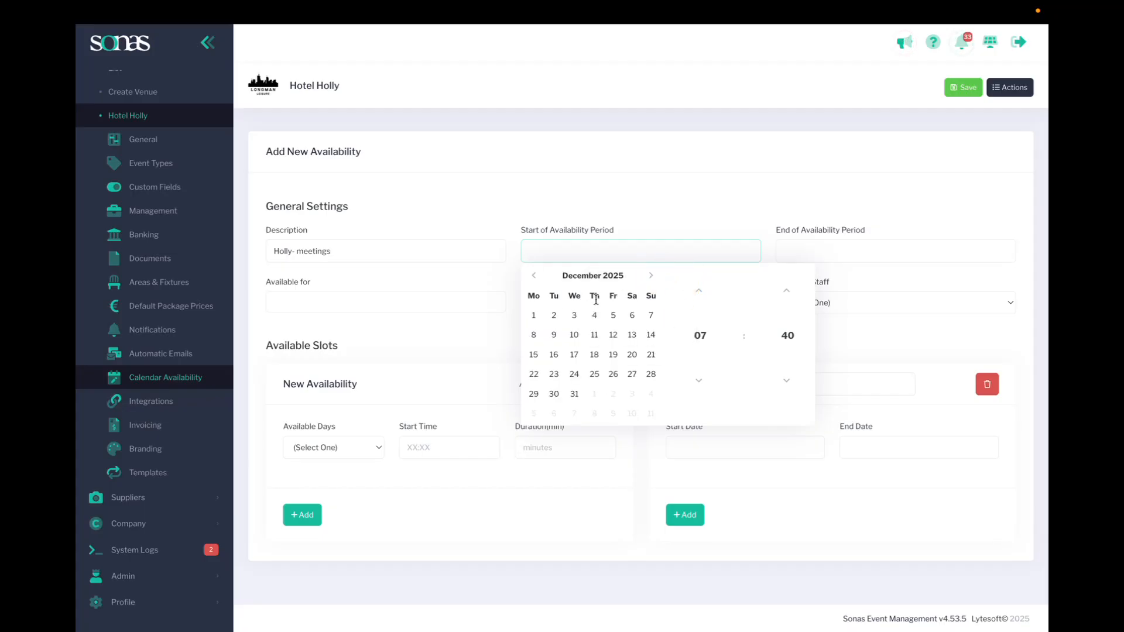
click(534, 316)
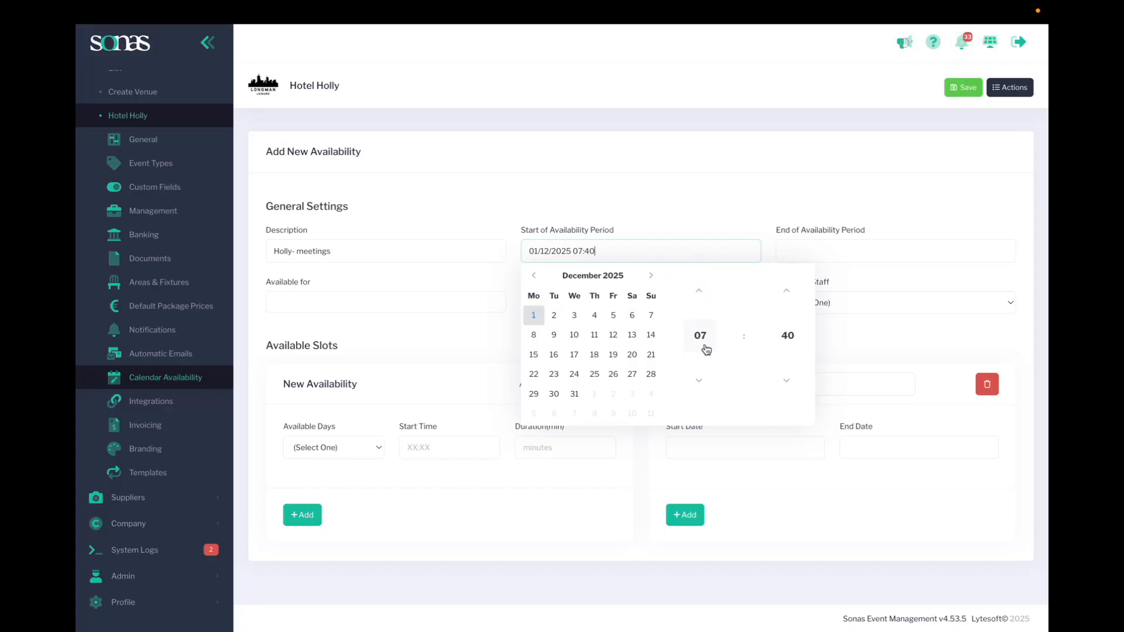
click(701, 336)
click(726, 324)
click(787, 334)
click(700, 288)
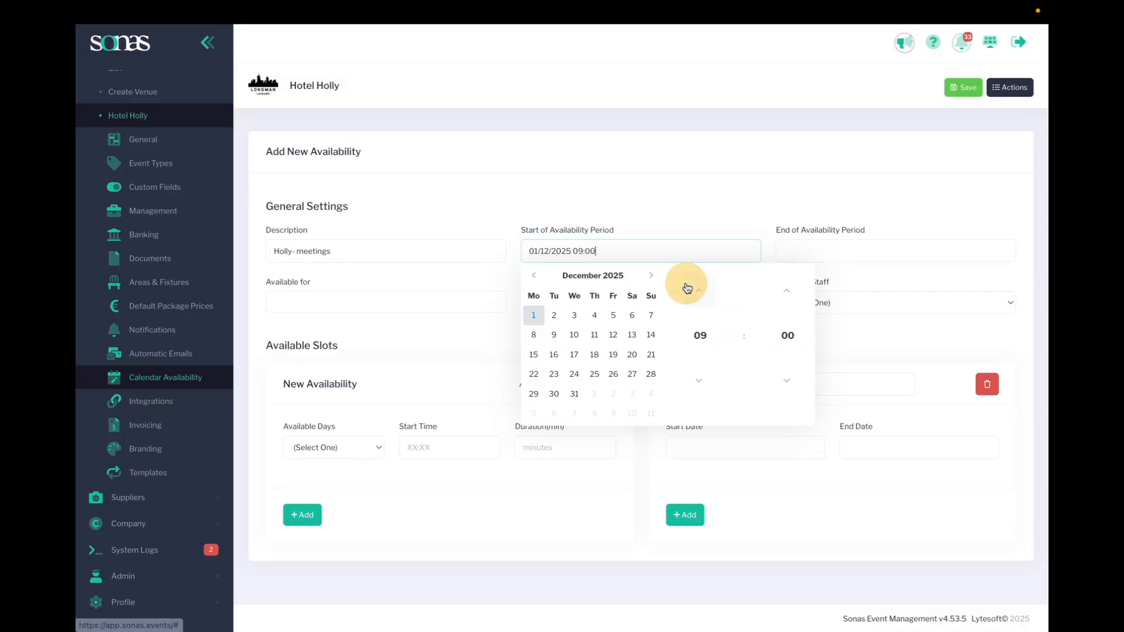
Set the end of the availability period to 31/12/2025 at 18:00
click(811, 238)
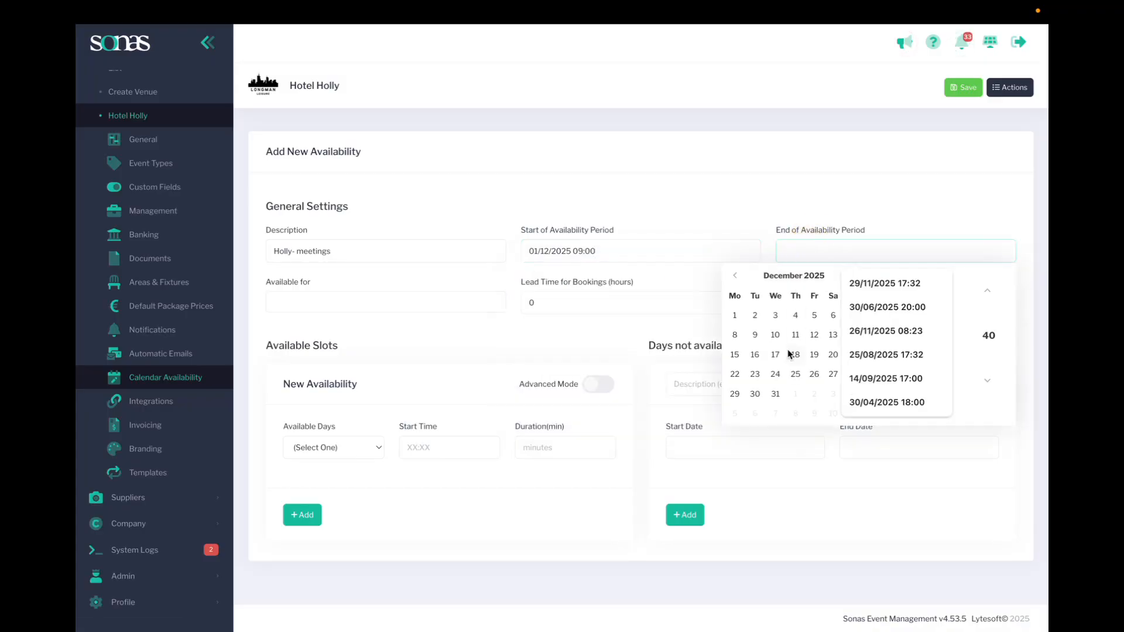
click(775, 393)
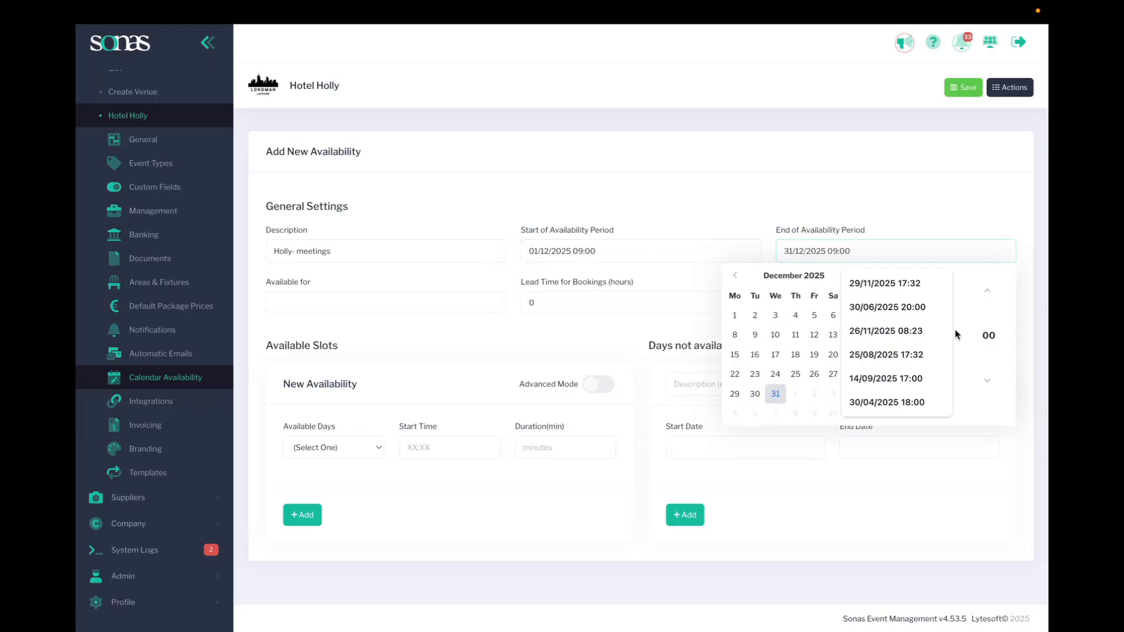
click(934, 285)
click(905, 336)
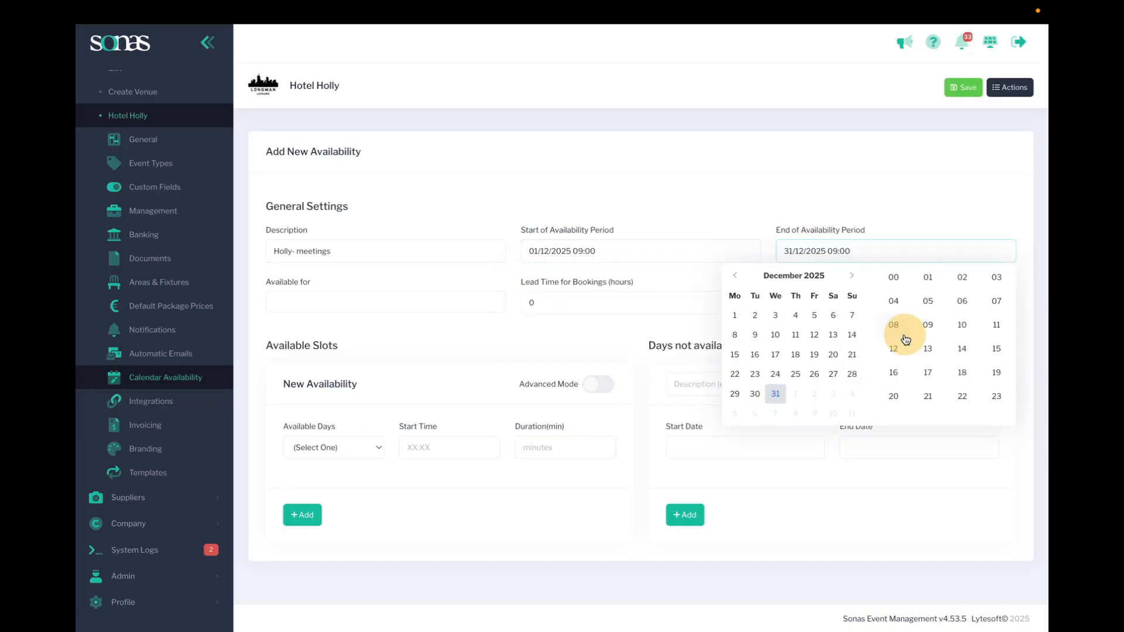
click(961, 372)
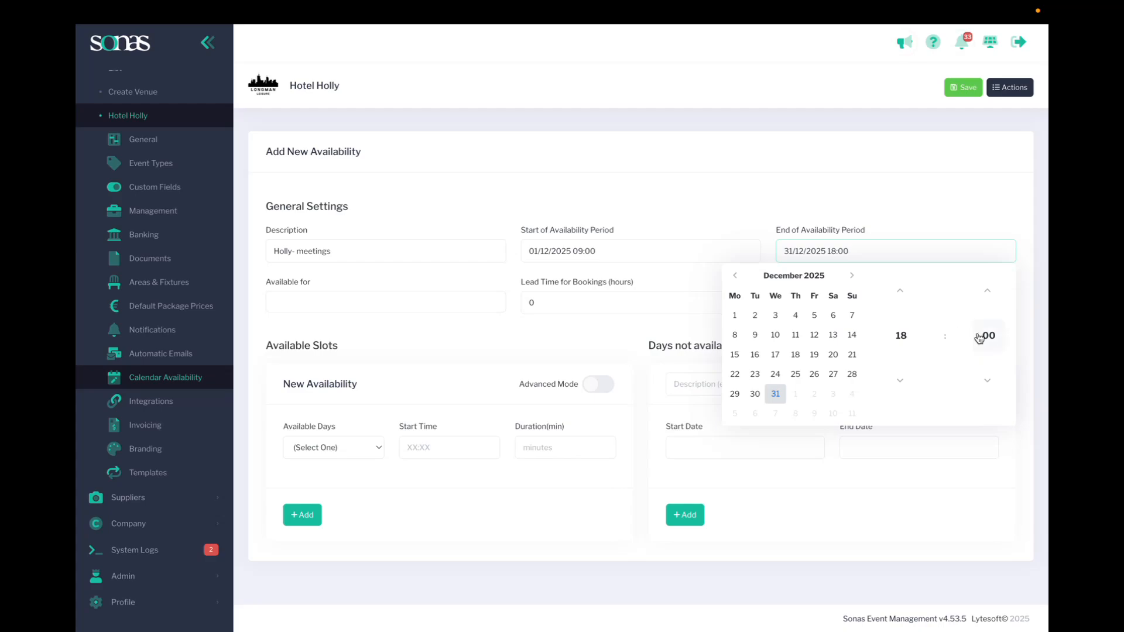
click(956, 211)
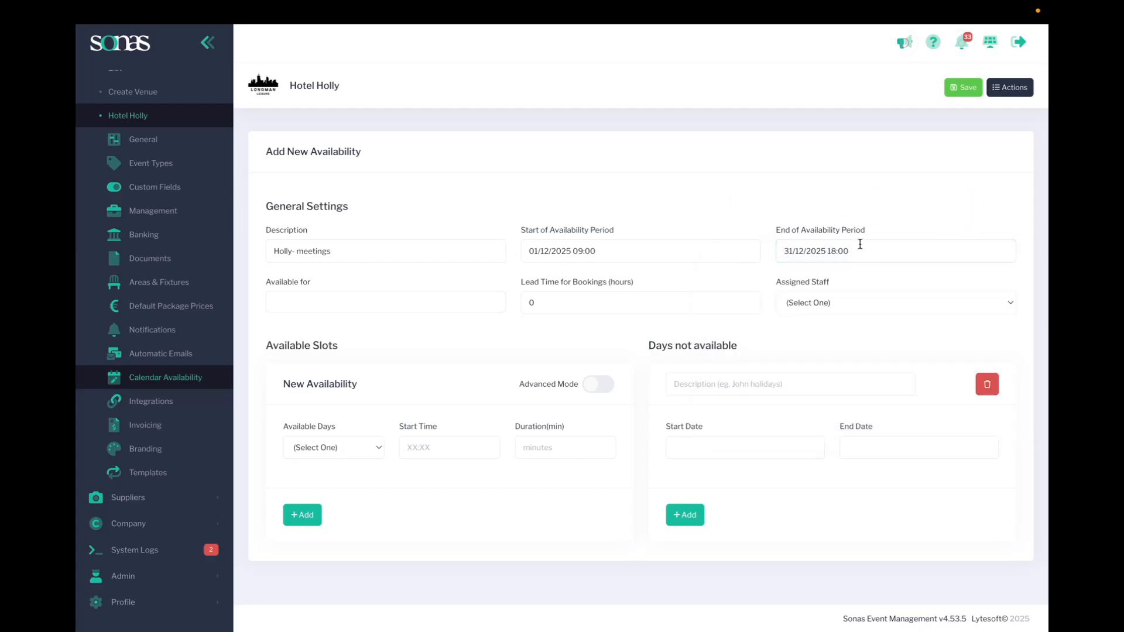
Make the new availability apply to the Meeting booking type
click(429, 306)
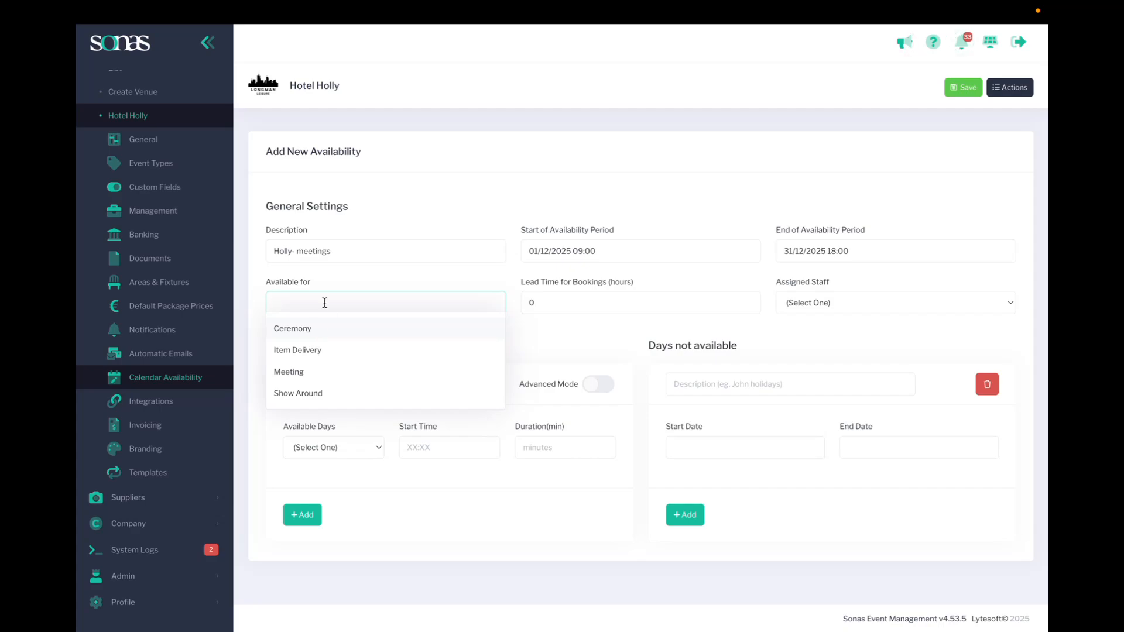
click(297, 372)
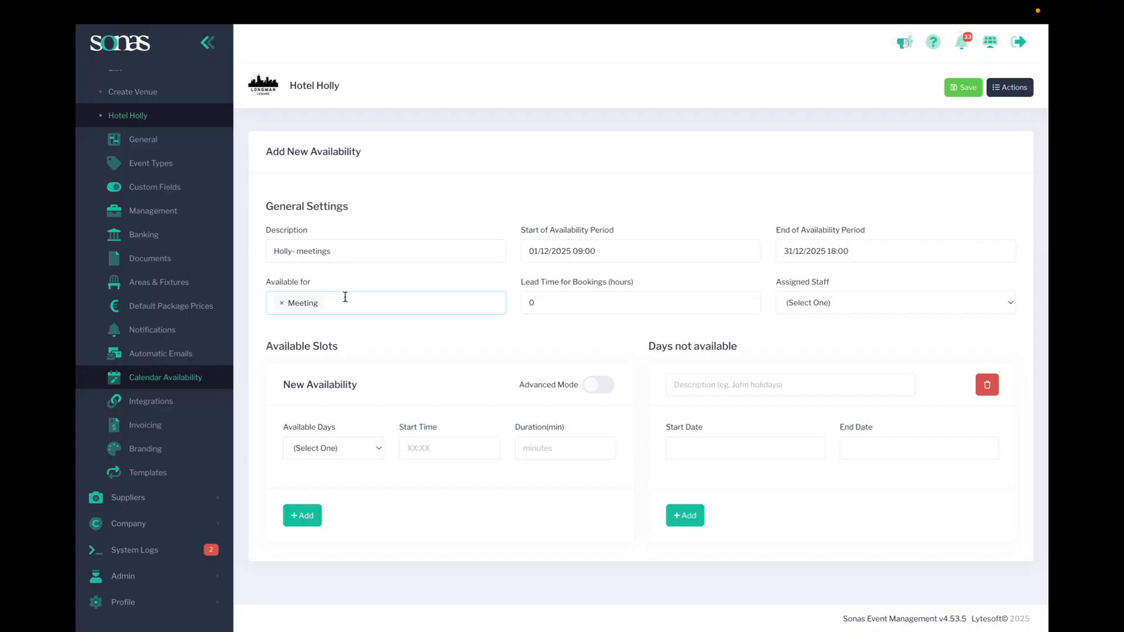
click(345, 297)
click(307, 396)
click(334, 304)
click(538, 335)
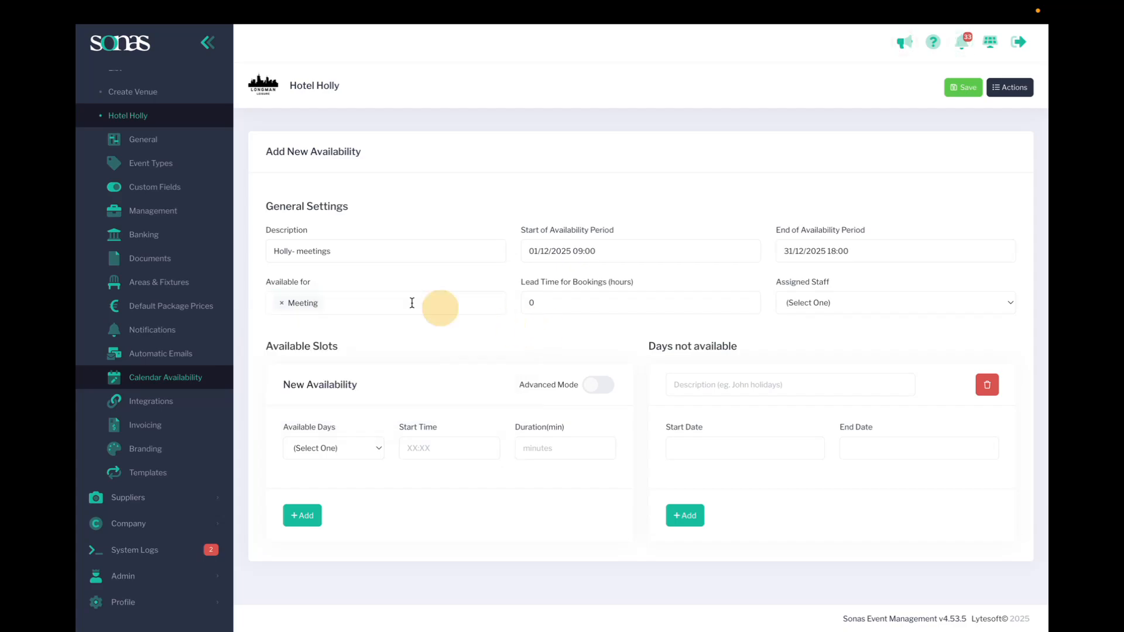
Set the booking lead time to 4 hours and assign the staff member who takes the meetings
click(535, 303)
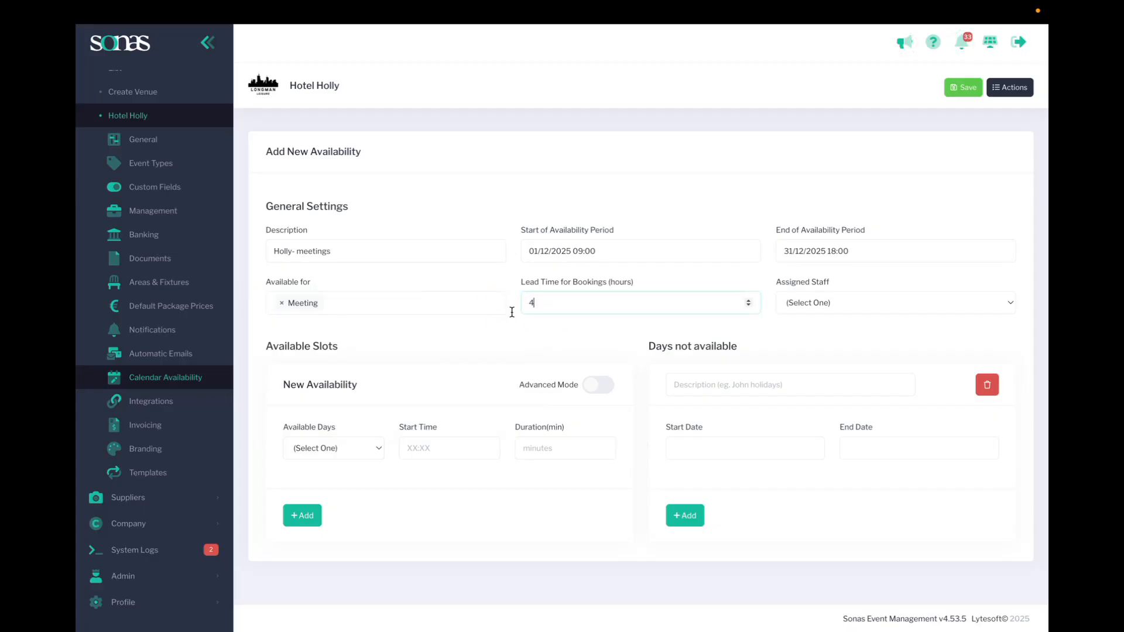
click(810, 297)
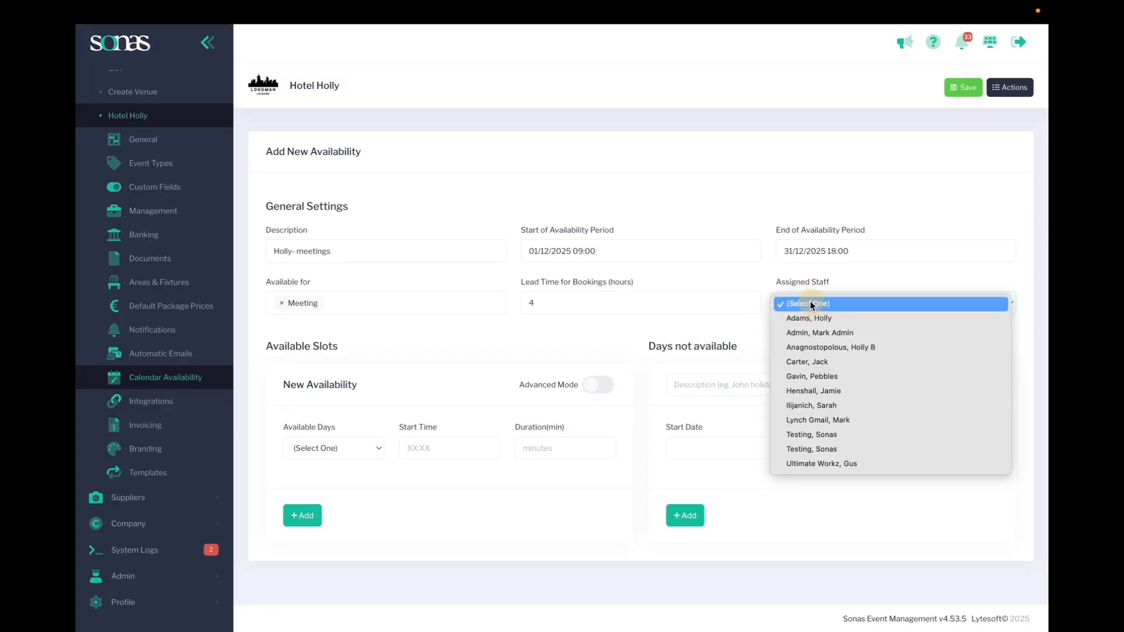
click(818, 348)
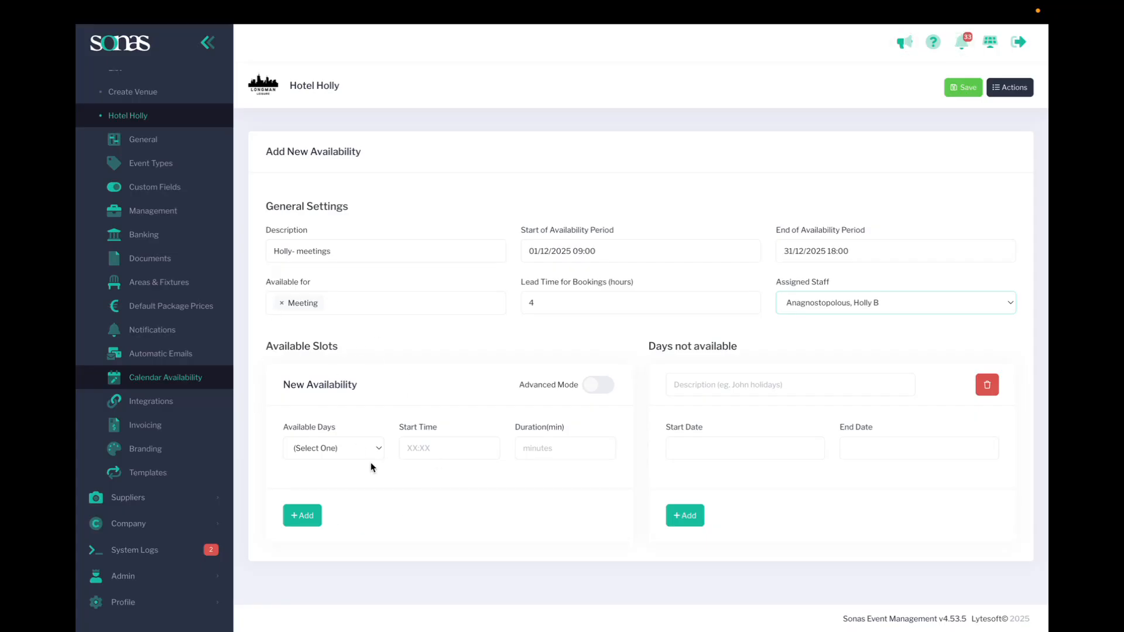
Enable advanced mode for the available slots and set the available days to Weekdays
click(596, 386)
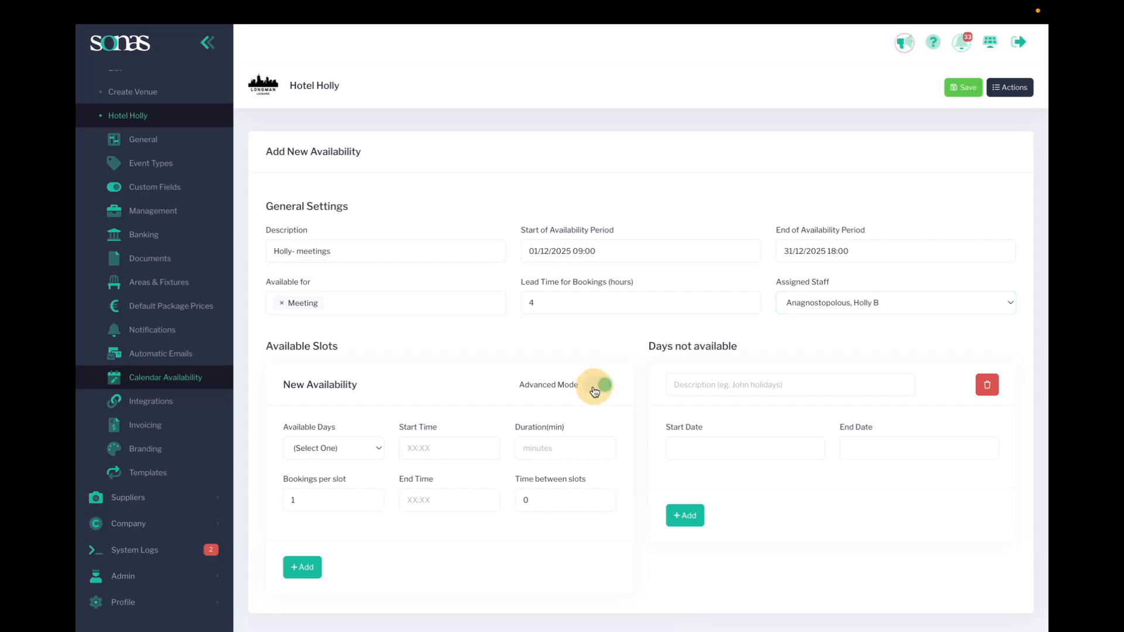
scroll(432, 470, down, 1)
click(361, 414)
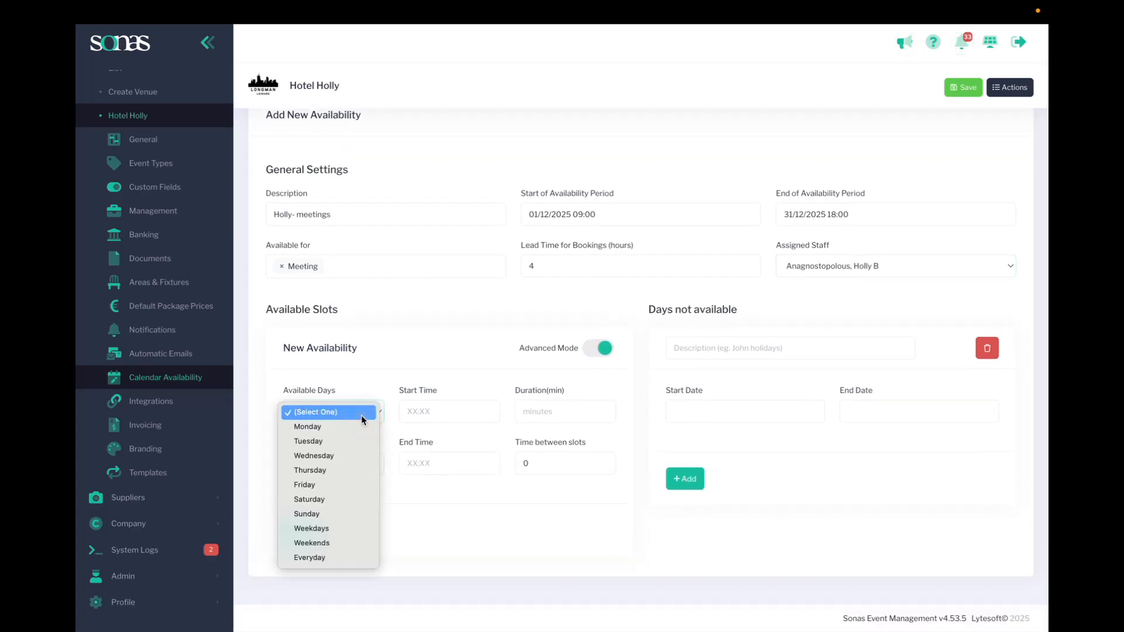
click(331, 530)
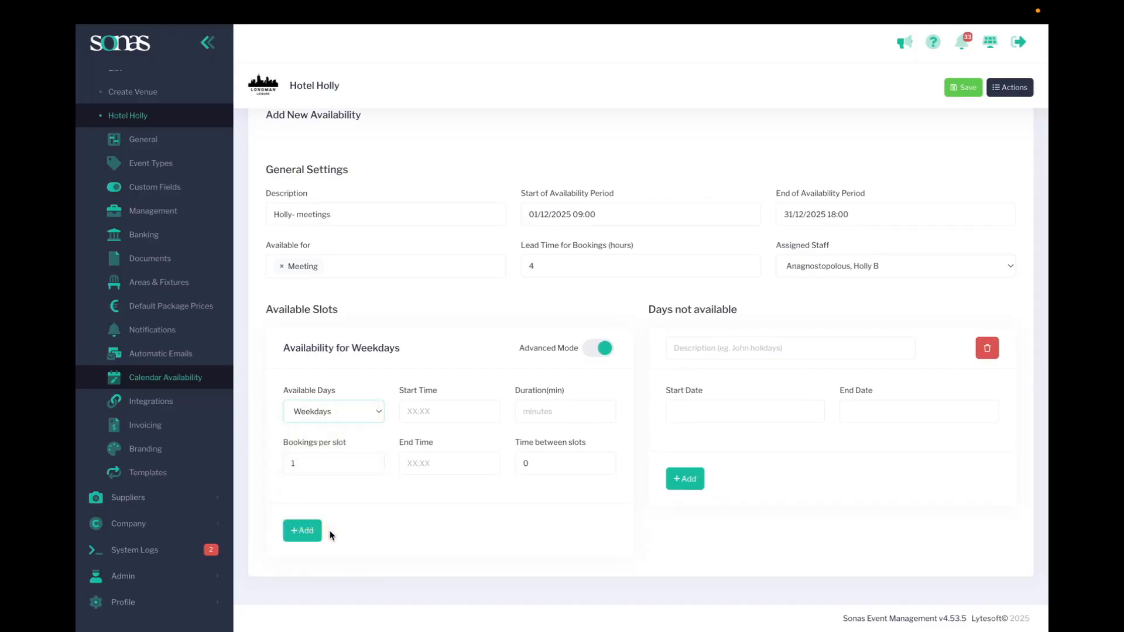
Set the weekday slots to run from 09:00 to 17:00 with a duration of 60 minutes each
click(421, 410)
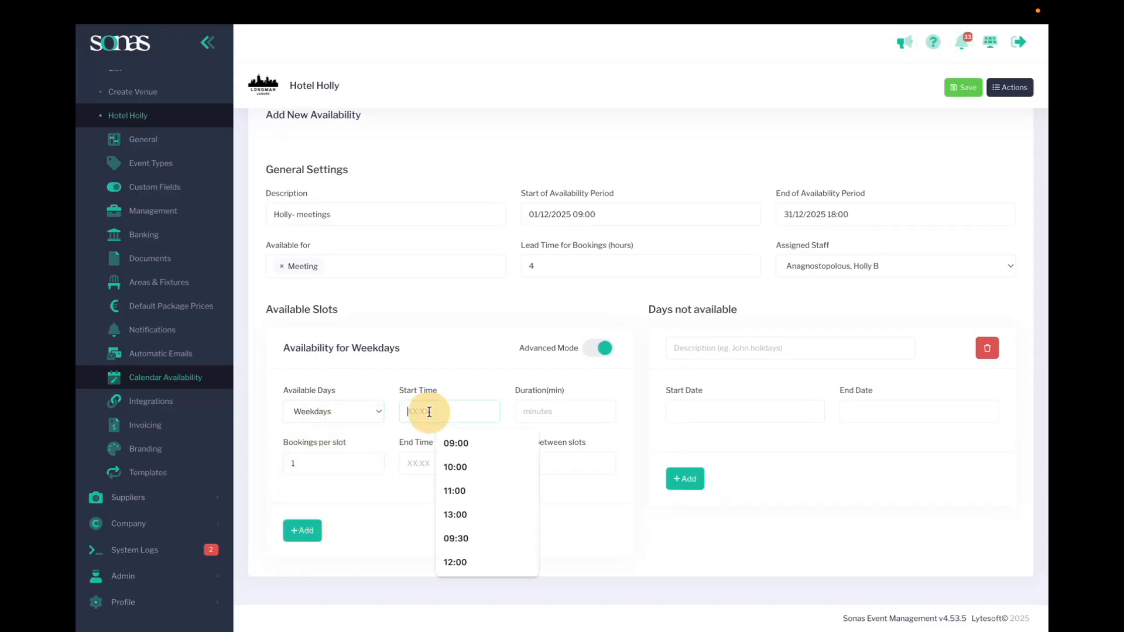
click(460, 443)
click(526, 414)
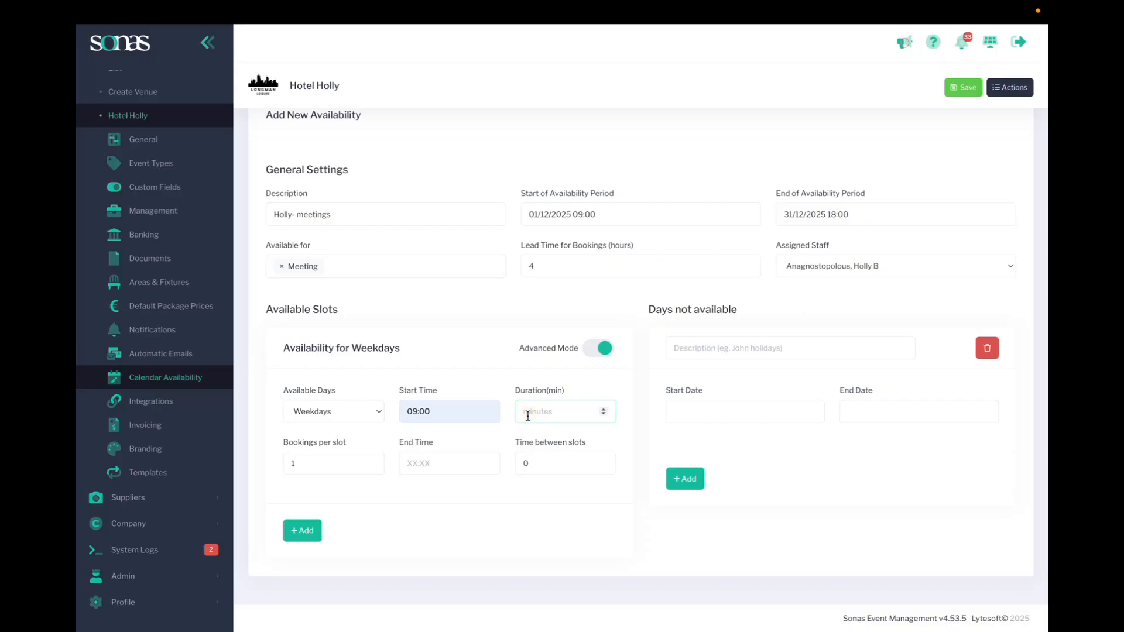
text(60)
click(462, 459)
click(462, 521)
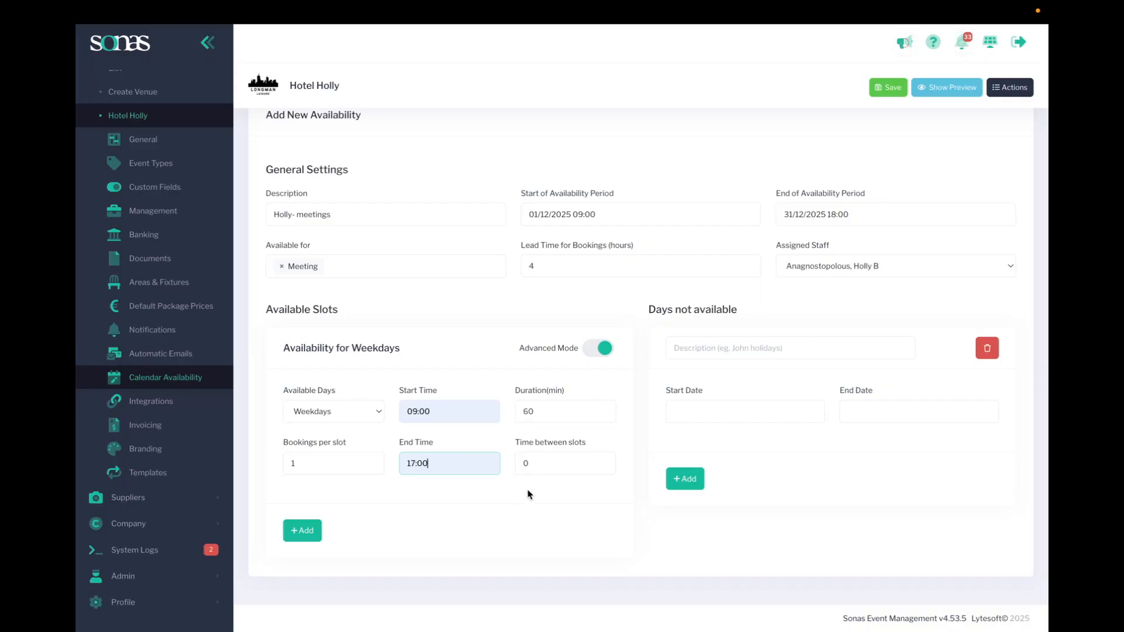
Save the availability and check its meeting slots in the December 2025 preview, closing the preview when done
click(890, 91)
click(948, 89)
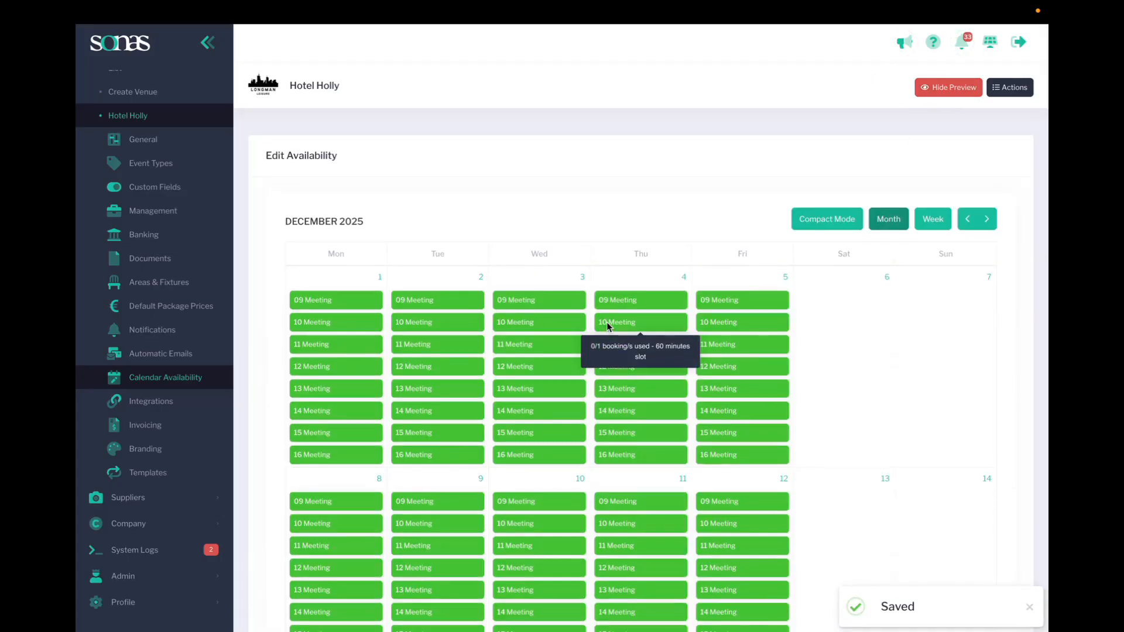
scroll(606, 322, down, 10)
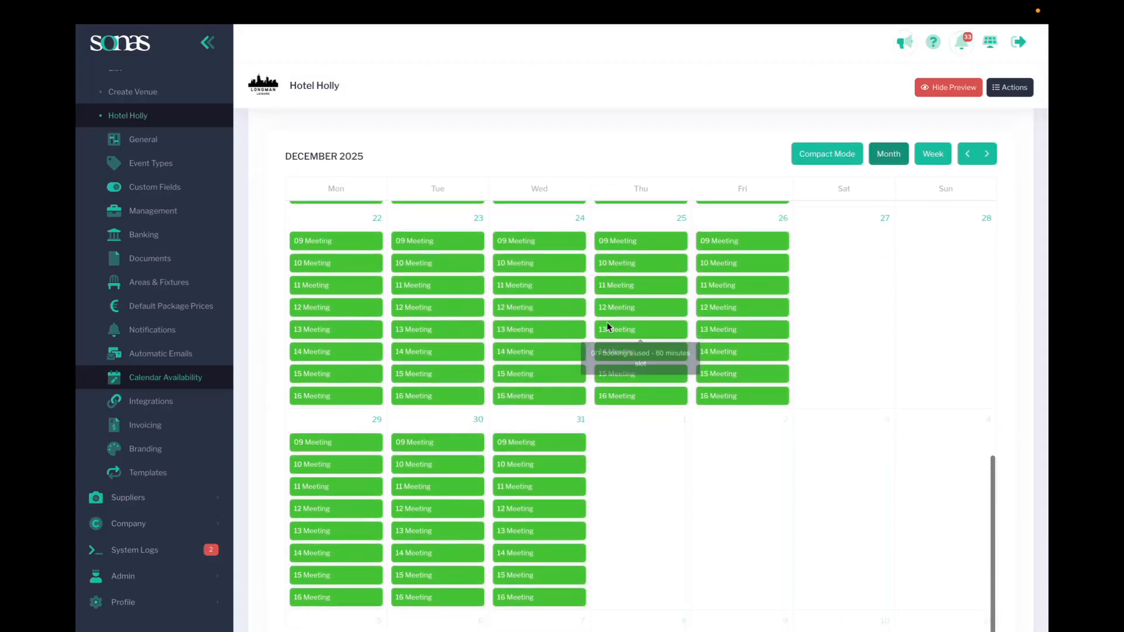
scroll(606, 322, down, 1)
scroll(607, 322, up, 10)
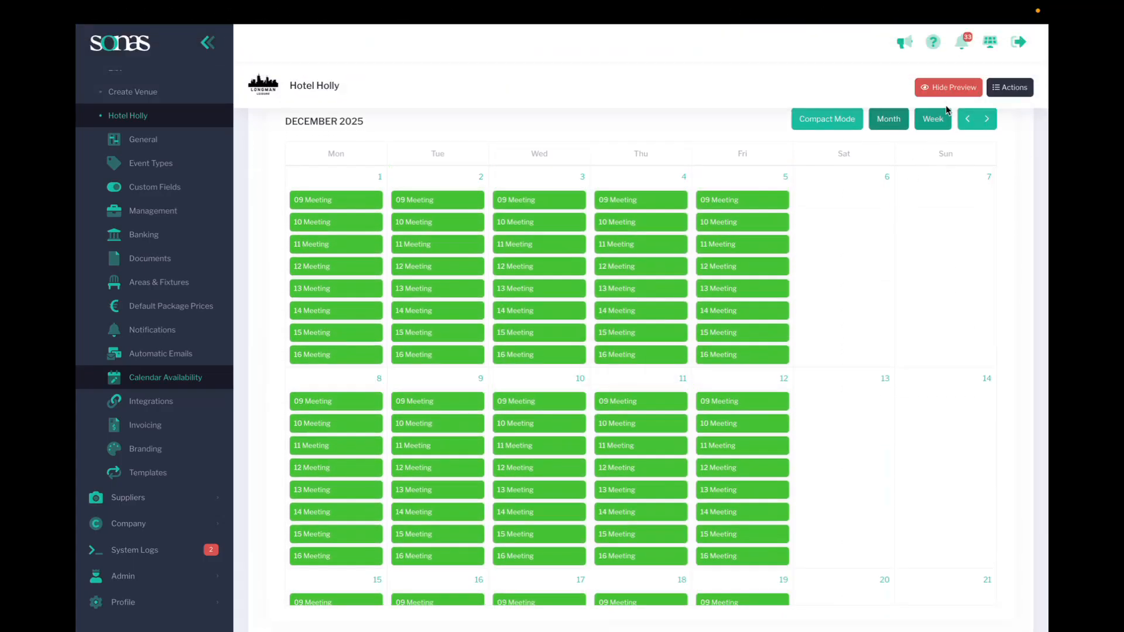
click(948, 88)
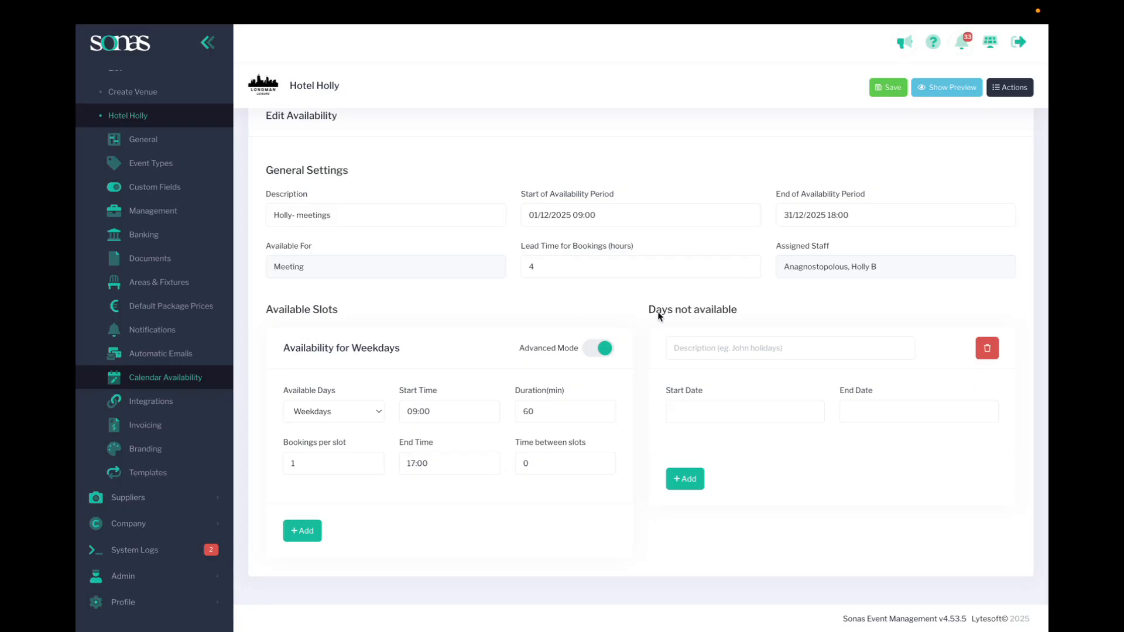
Fill in the days not available entry with the description OOO, from 24/12/2025 09:00 to 26/12/2025 18:00
click(722, 354)
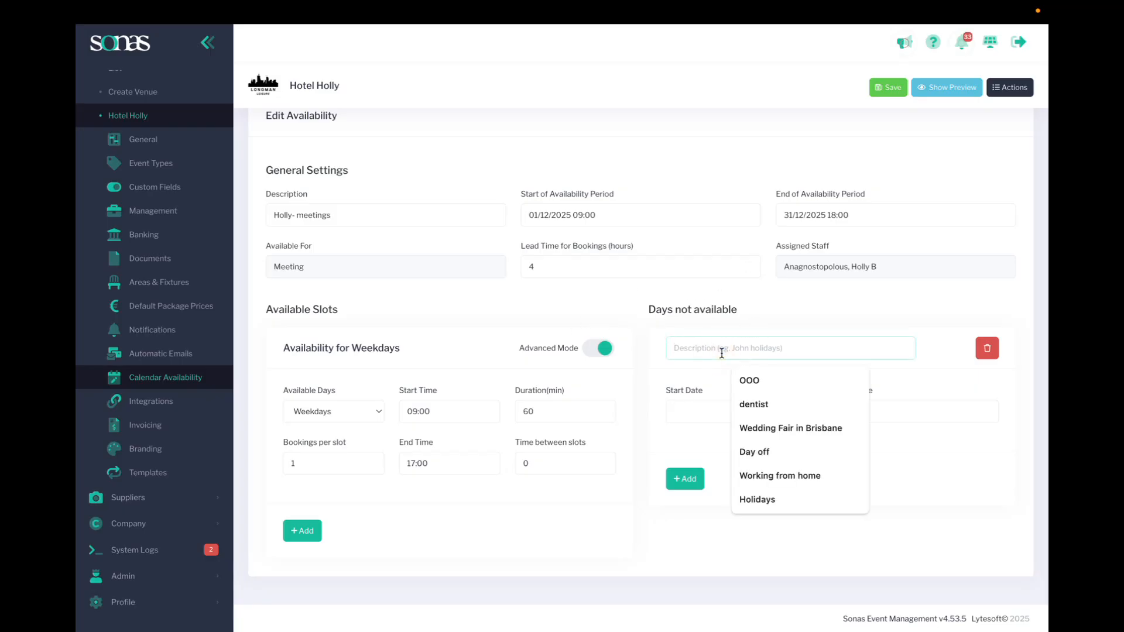
text(OOO)
click(694, 414)
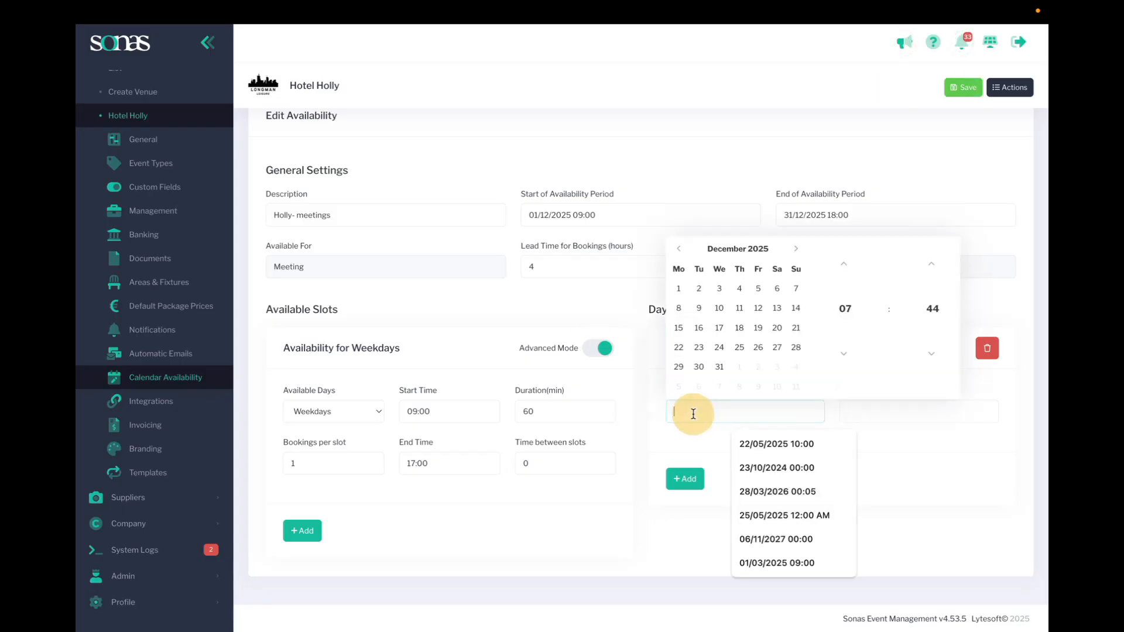
click(720, 348)
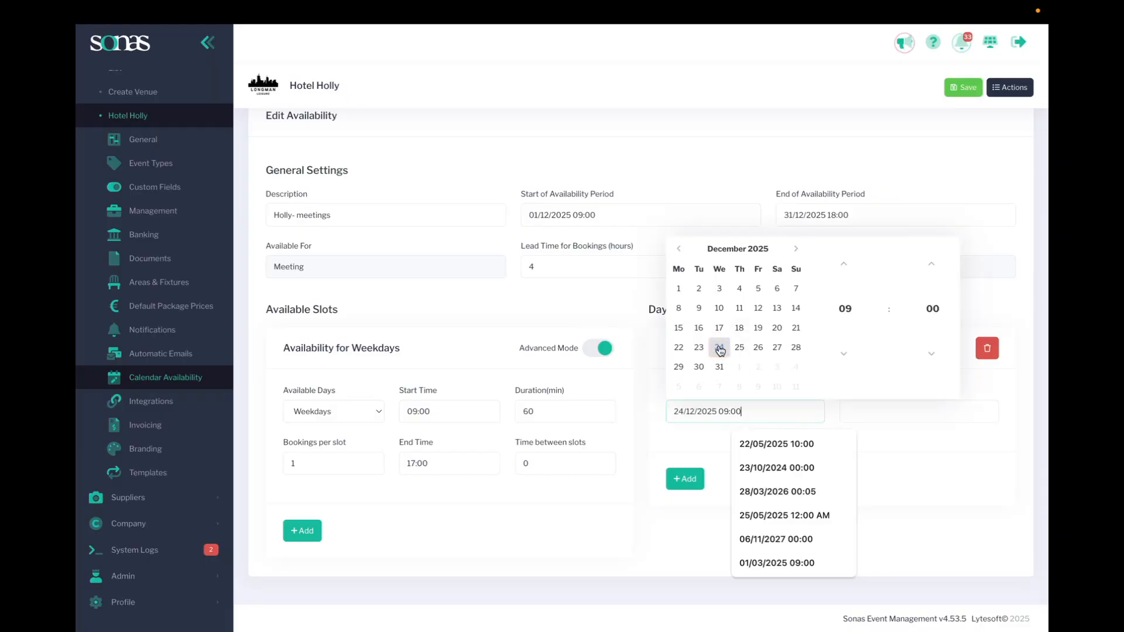
click(869, 407)
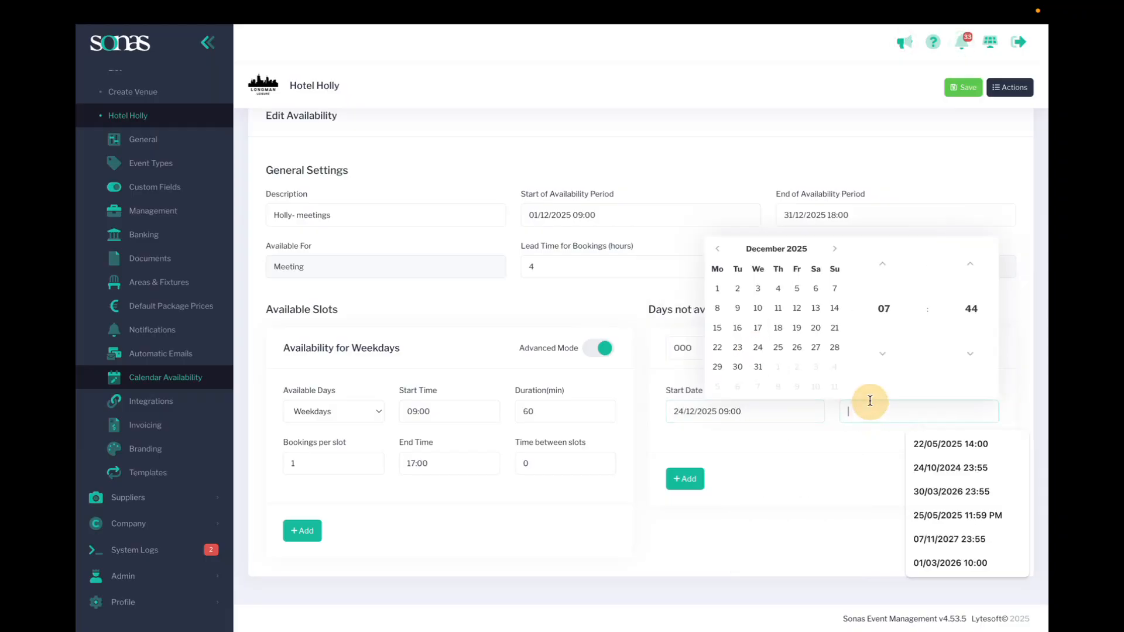
click(797, 348)
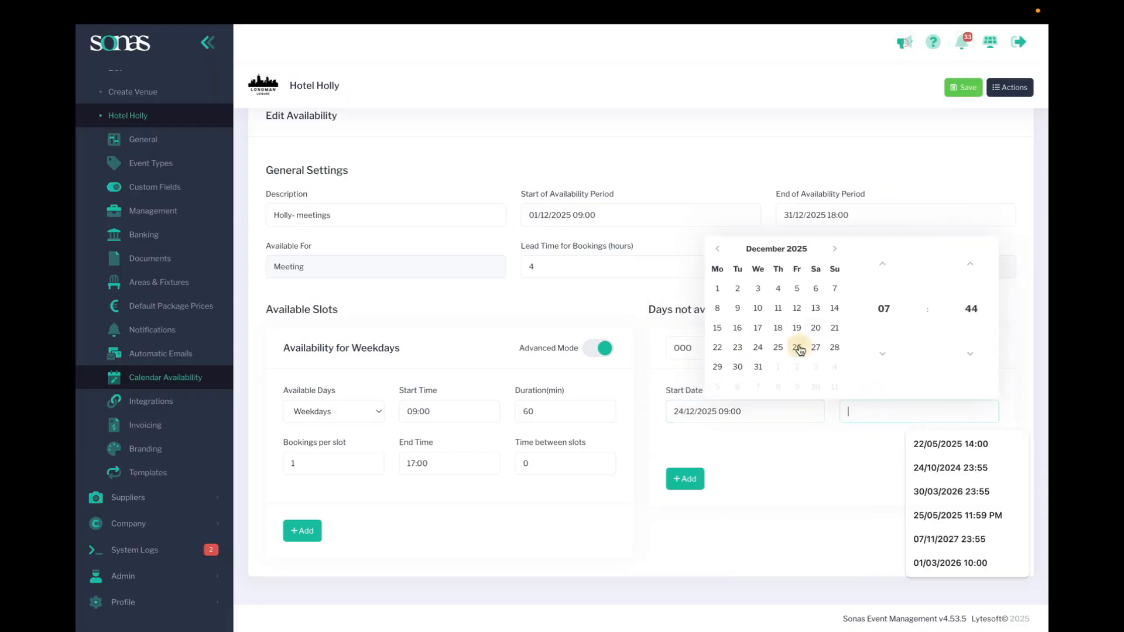
click(881, 302)
click(944, 340)
click(971, 311)
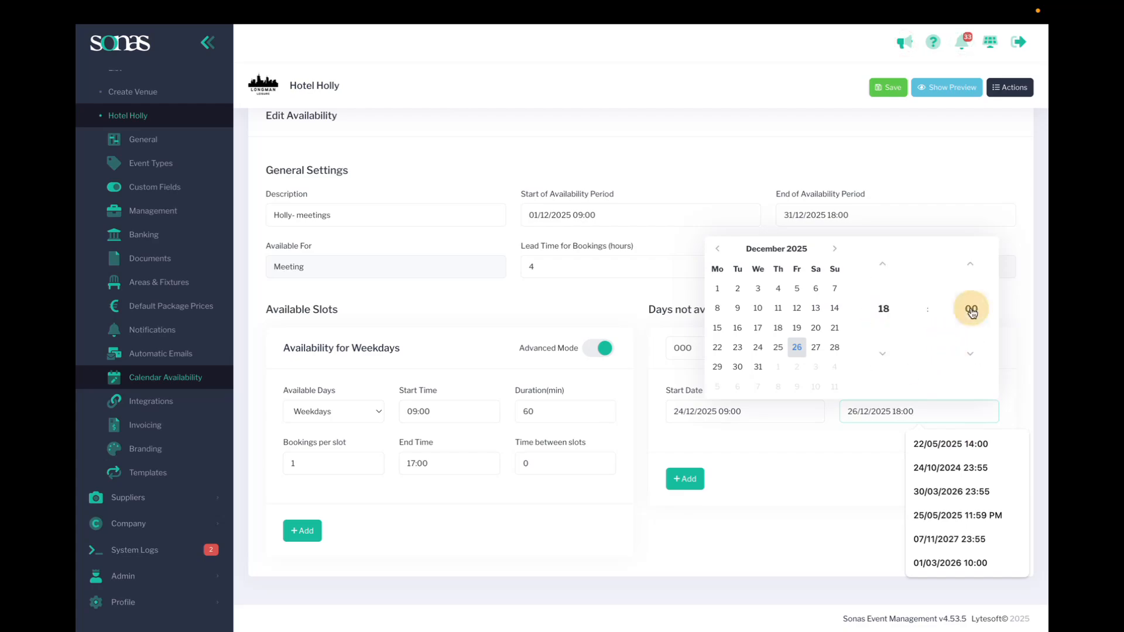
click(872, 259)
Save the availability and check the 24 to 26 December block in the calendar preview, closing the preview when done
click(883, 94)
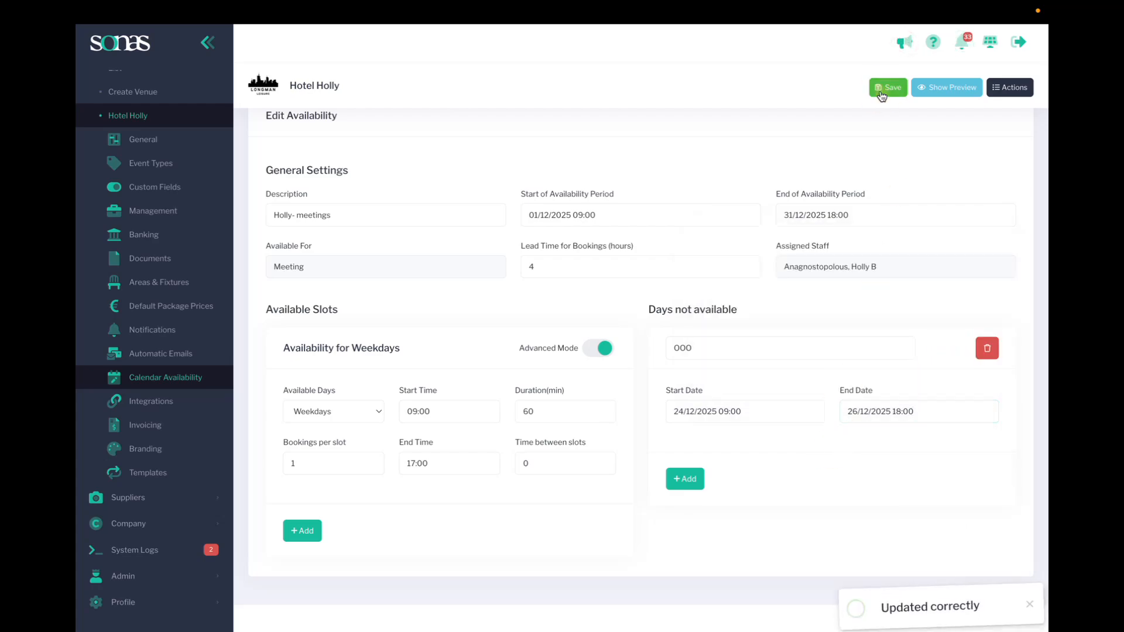
click(944, 89)
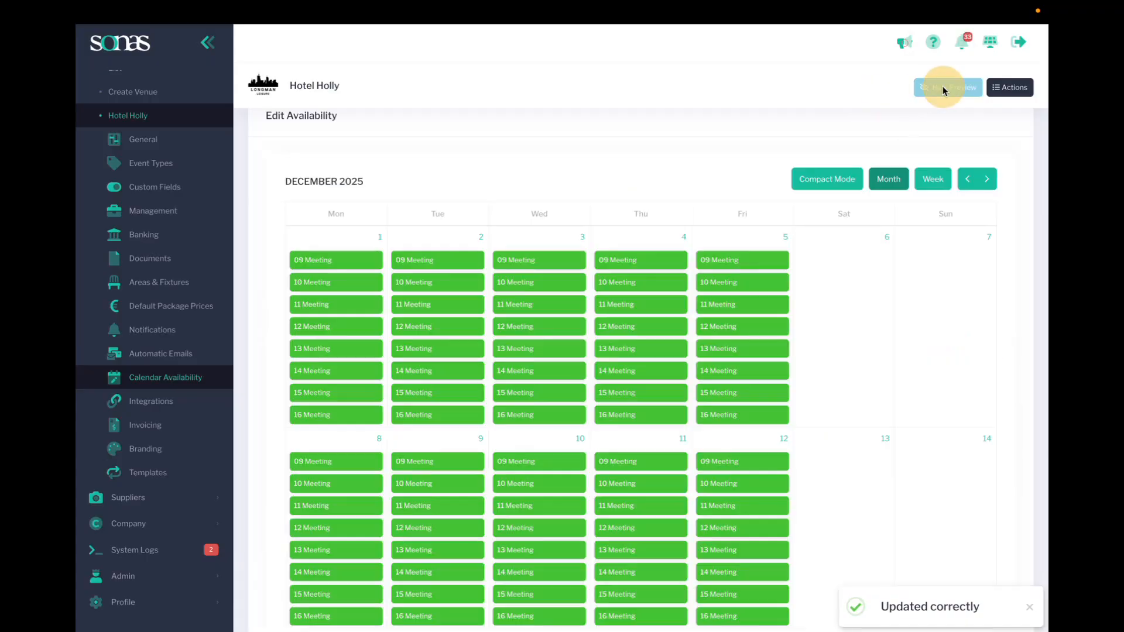
scroll(817, 273, down, 5)
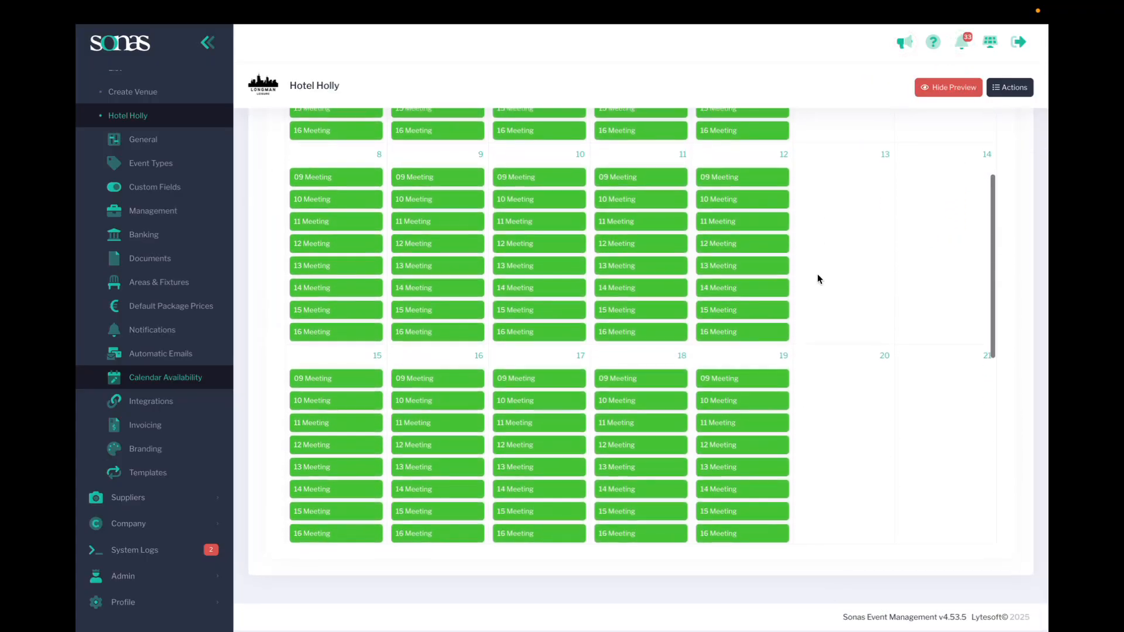
scroll(817, 275, down, 5)
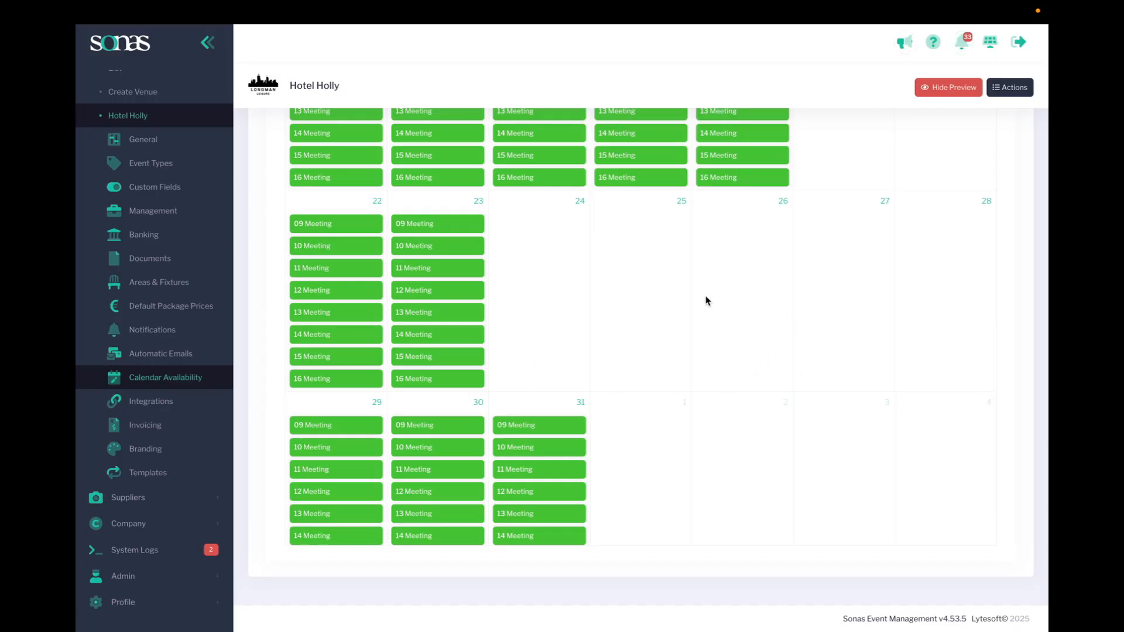
click(948, 87)
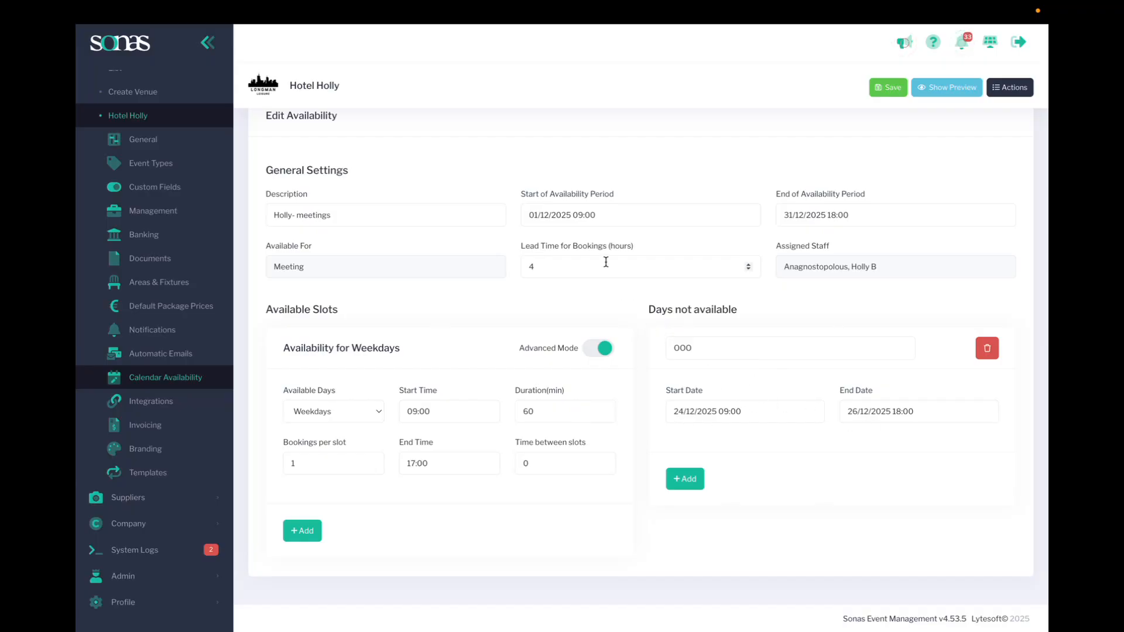
Reopen the calendar preview to examine the meeting slots in the second half of December 2025, then return to the settings
click(937, 89)
scroll(644, 351, down, 5)
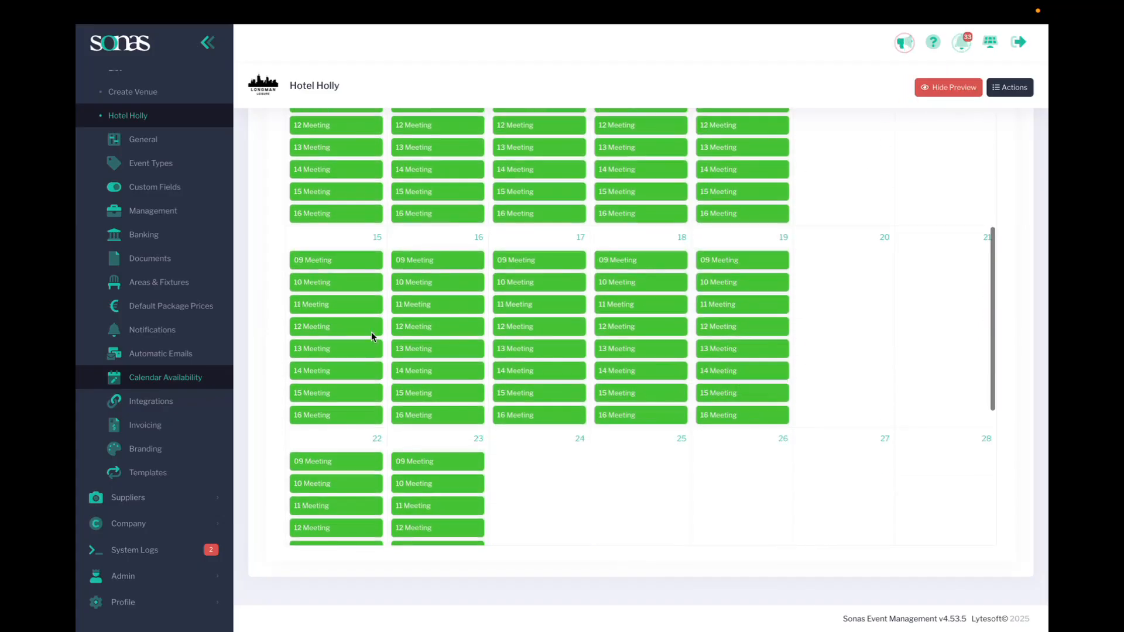
scroll(644, 392, down, 3)
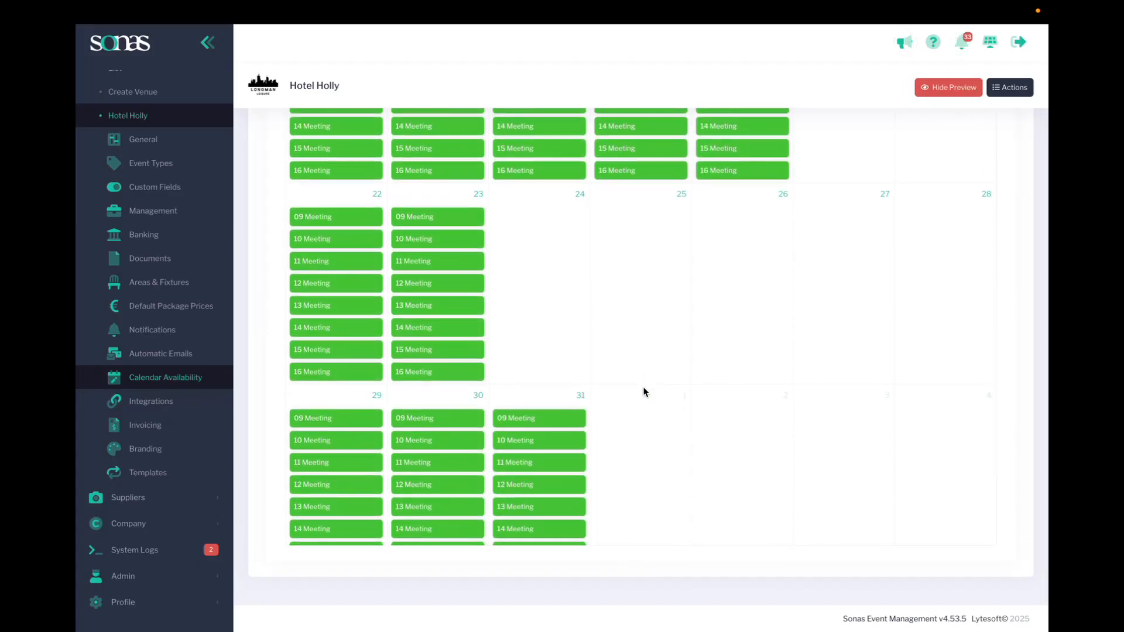
click(924, 88)
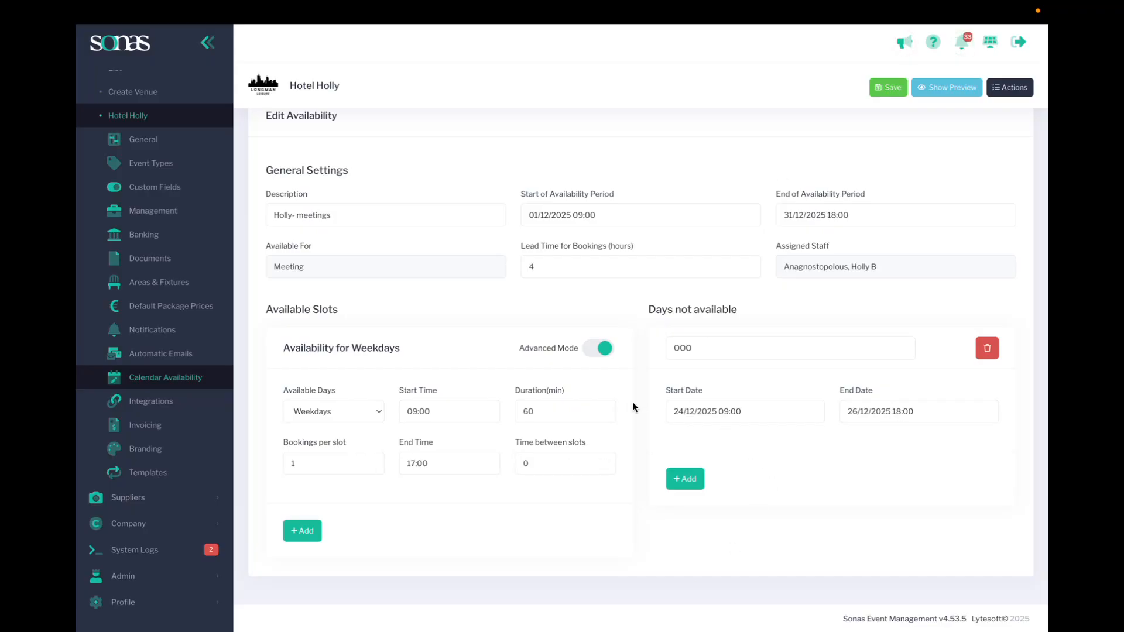
Add a second available slot entry for Saturday with a start time of 10:00
click(301, 530)
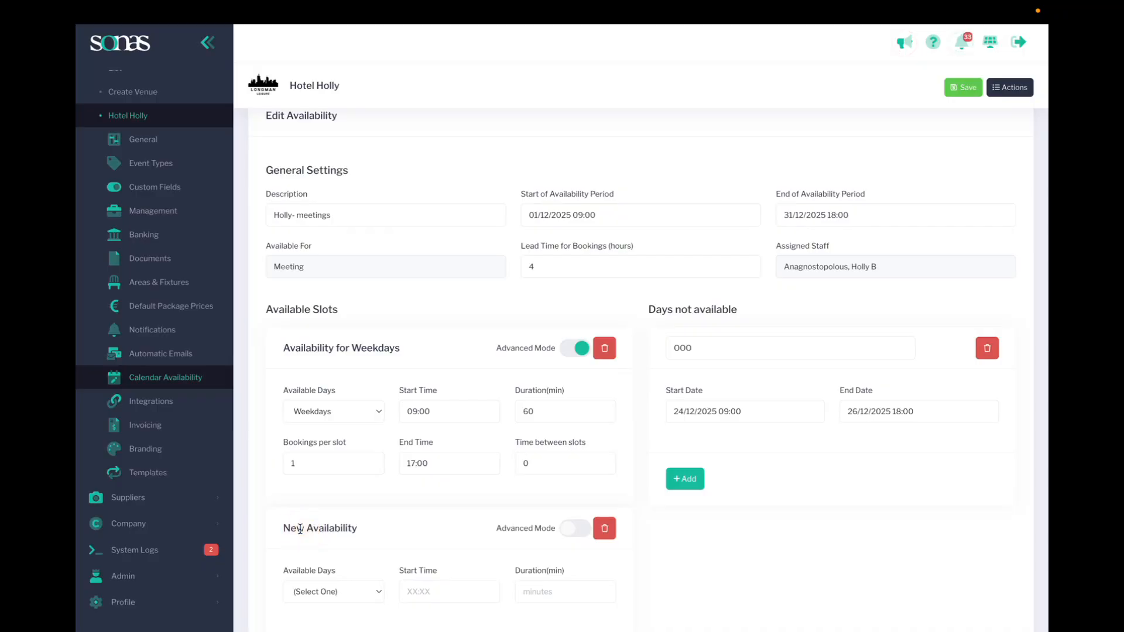
scroll(300, 530, down, 3)
click(346, 465)
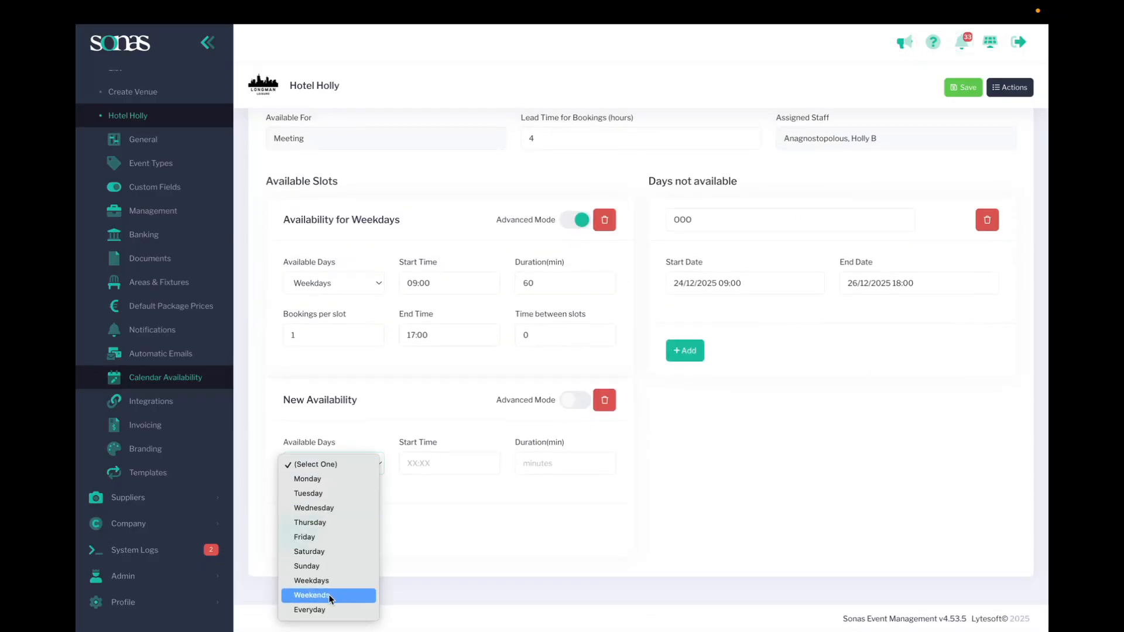
click(327, 553)
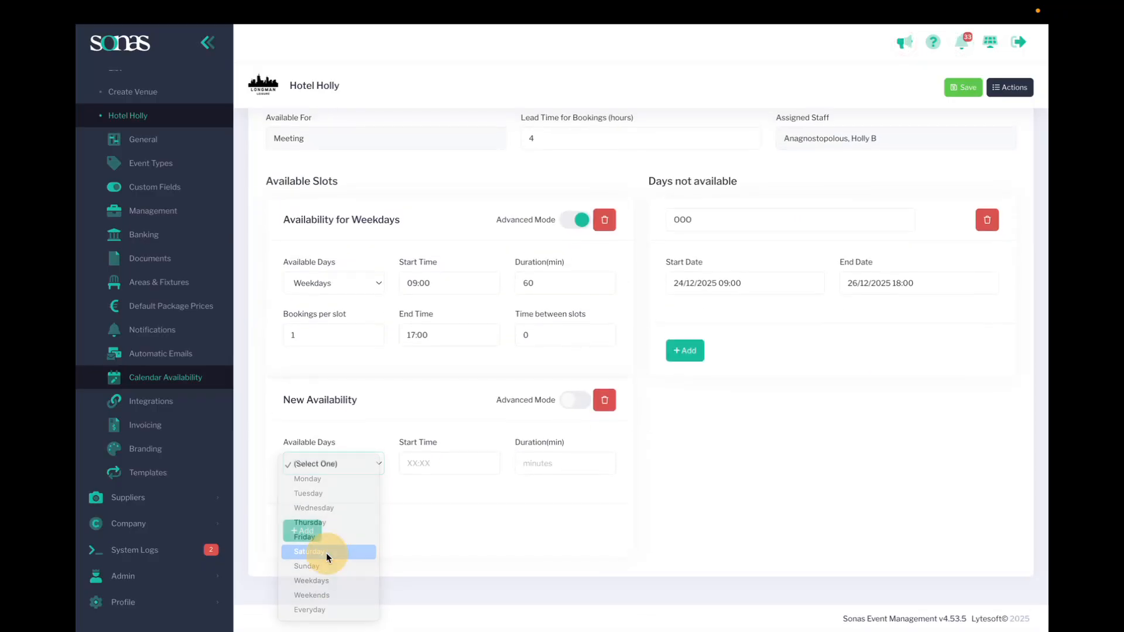
click(444, 466)
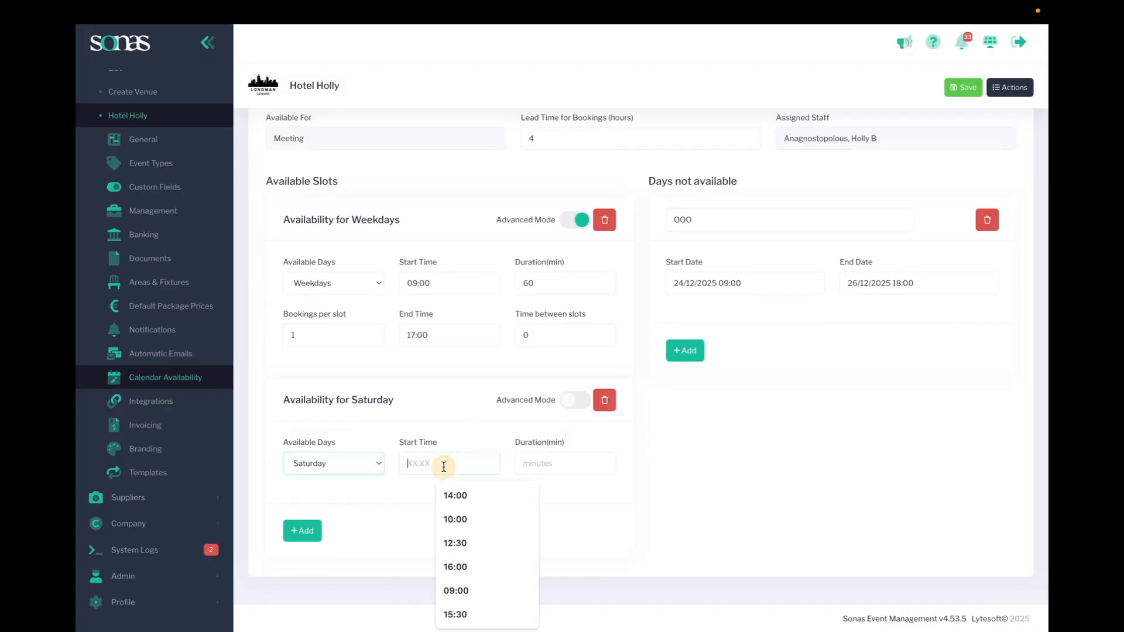
click(456, 520)
Enable advanced mode for the Saturday slots and set a duration of 60 minutes and an end time of 14:00
click(565, 409)
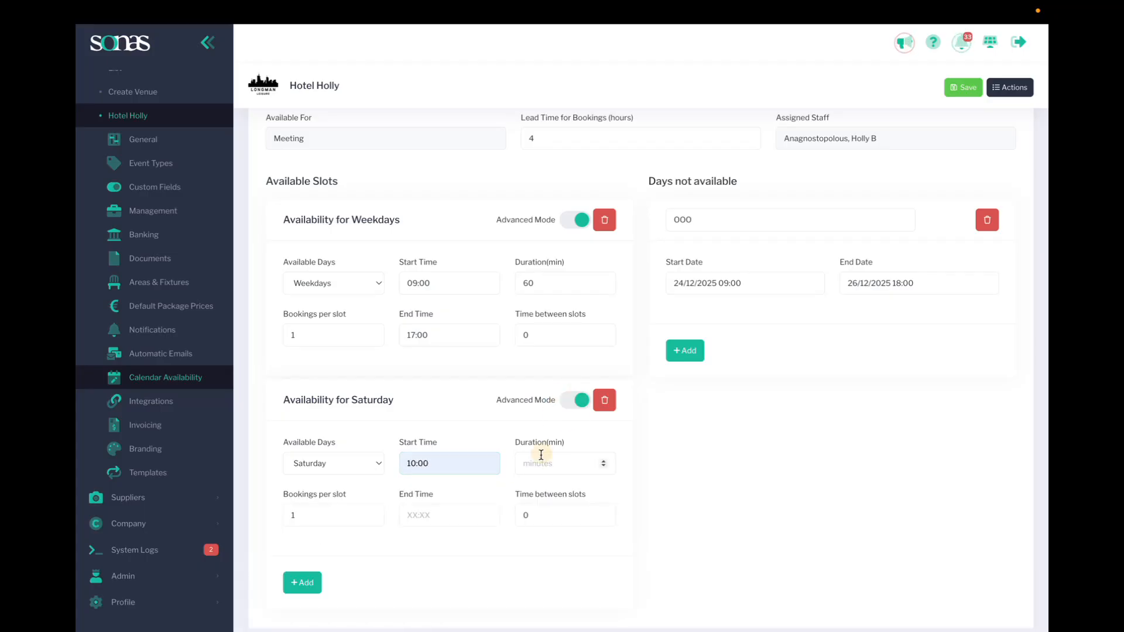
click(542, 463)
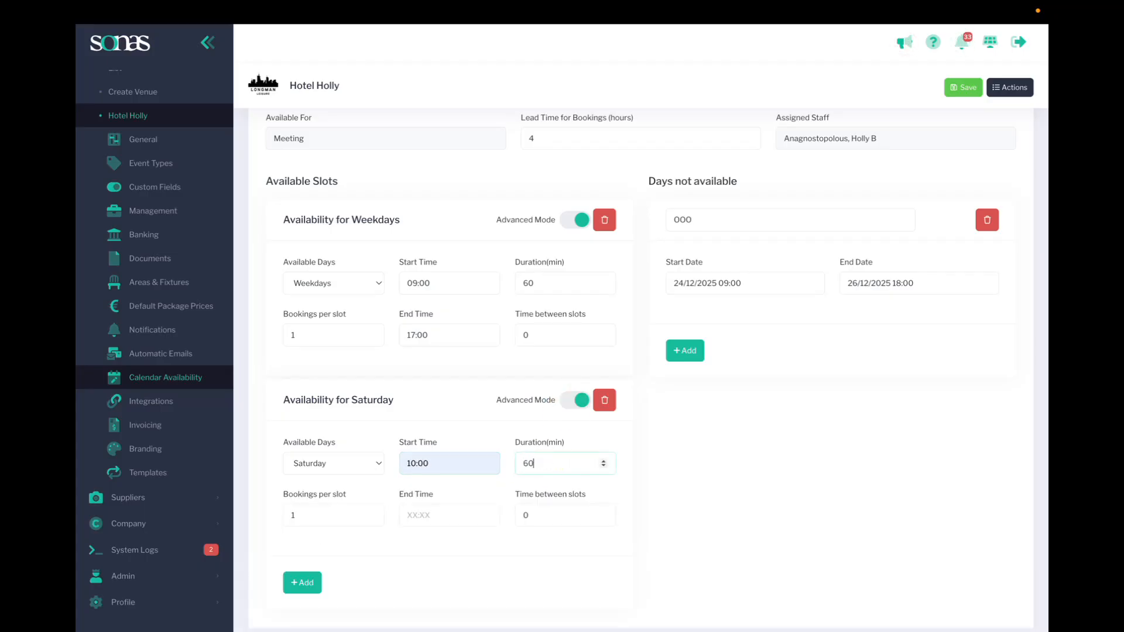
click(451, 516)
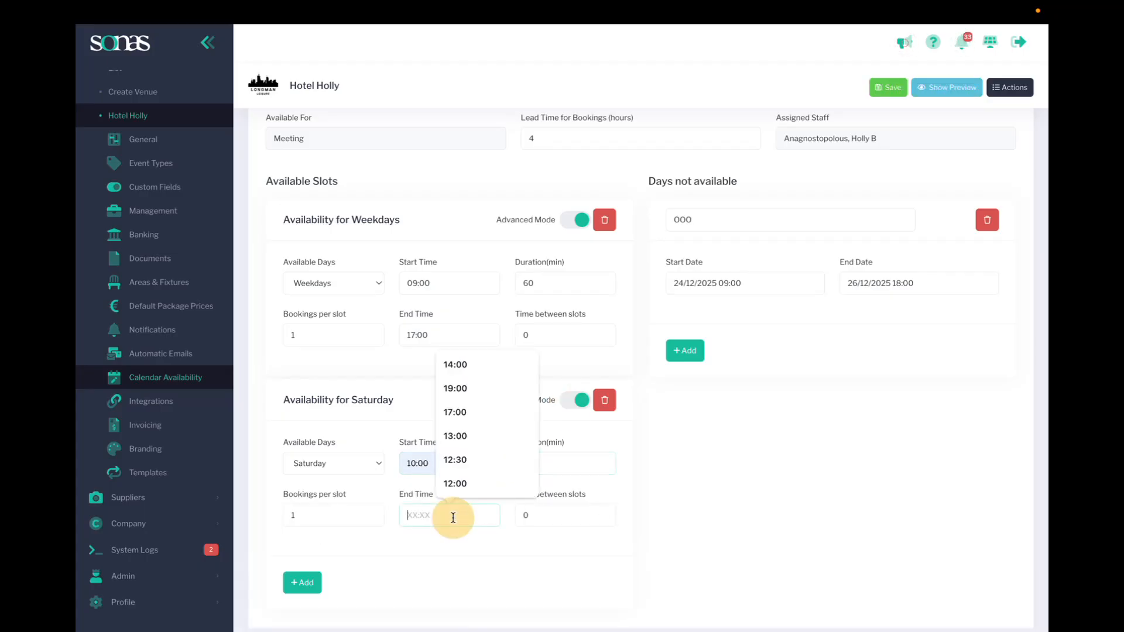
click(462, 367)
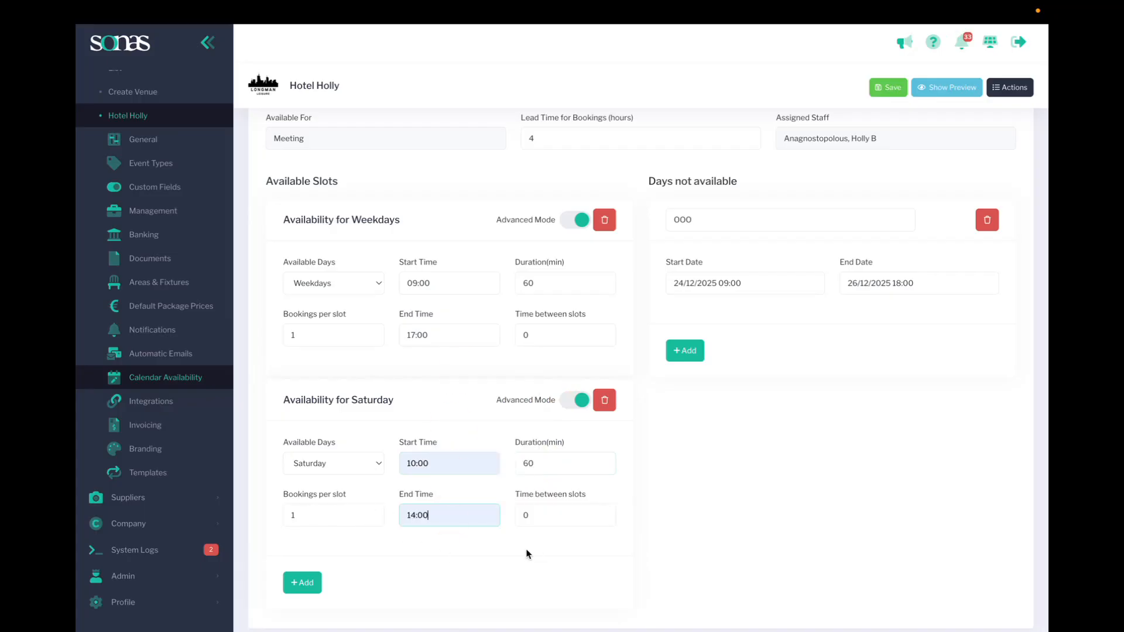
Save the availability and check the Saturday meeting slots in the December 2025 preview, closing the preview when done
click(888, 87)
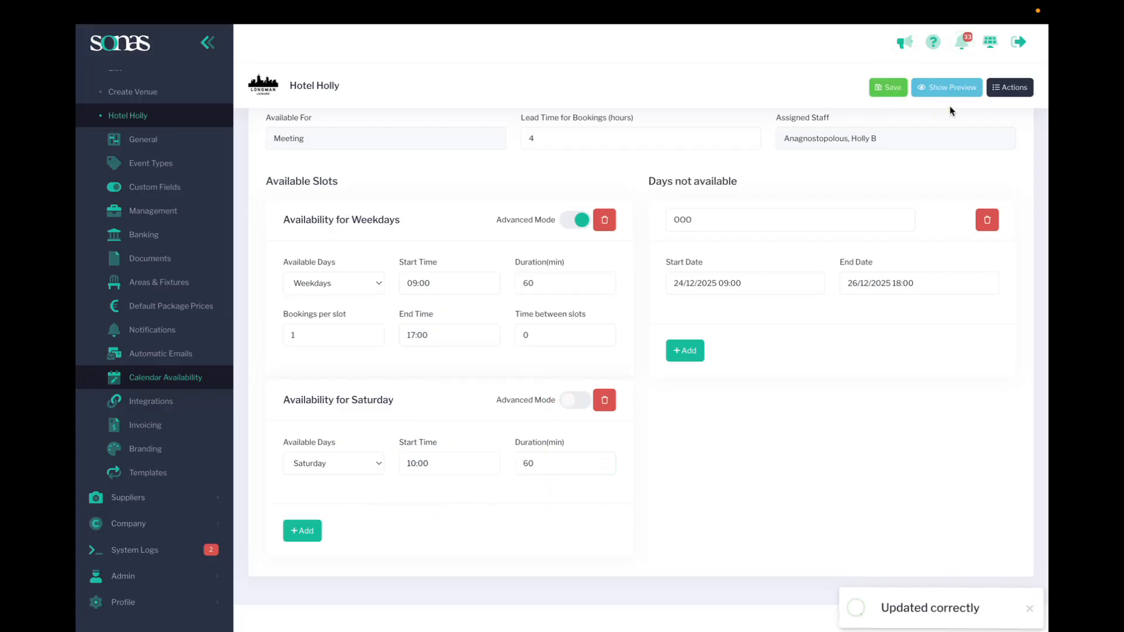
click(948, 88)
scroll(778, 306, up, 1)
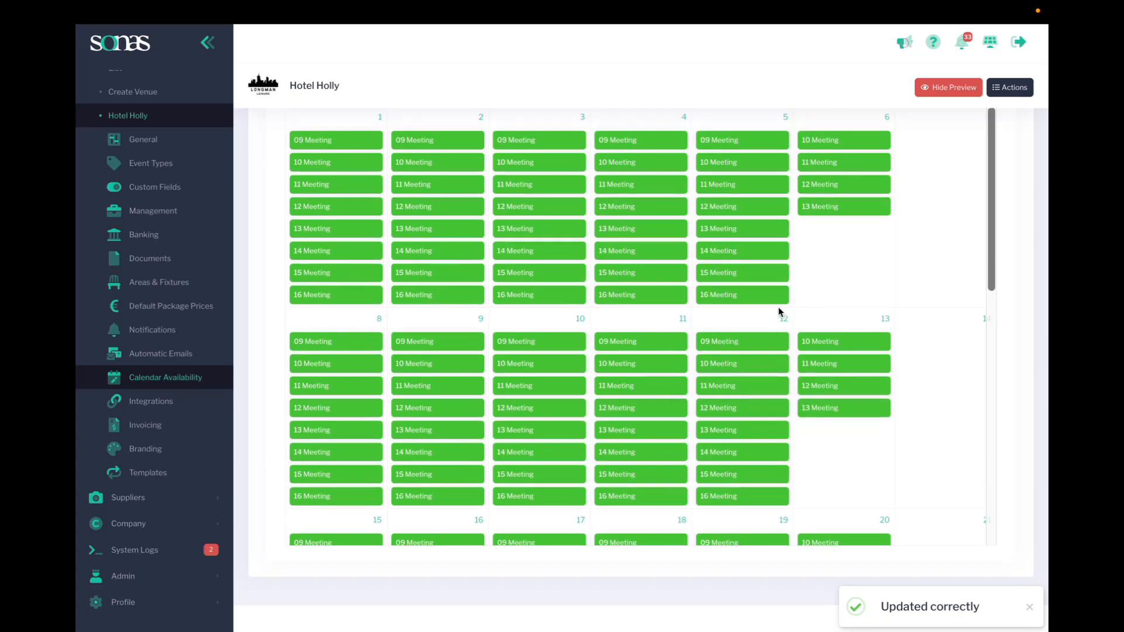
scroll(778, 306, up, 3)
scroll(843, 369, down, 6)
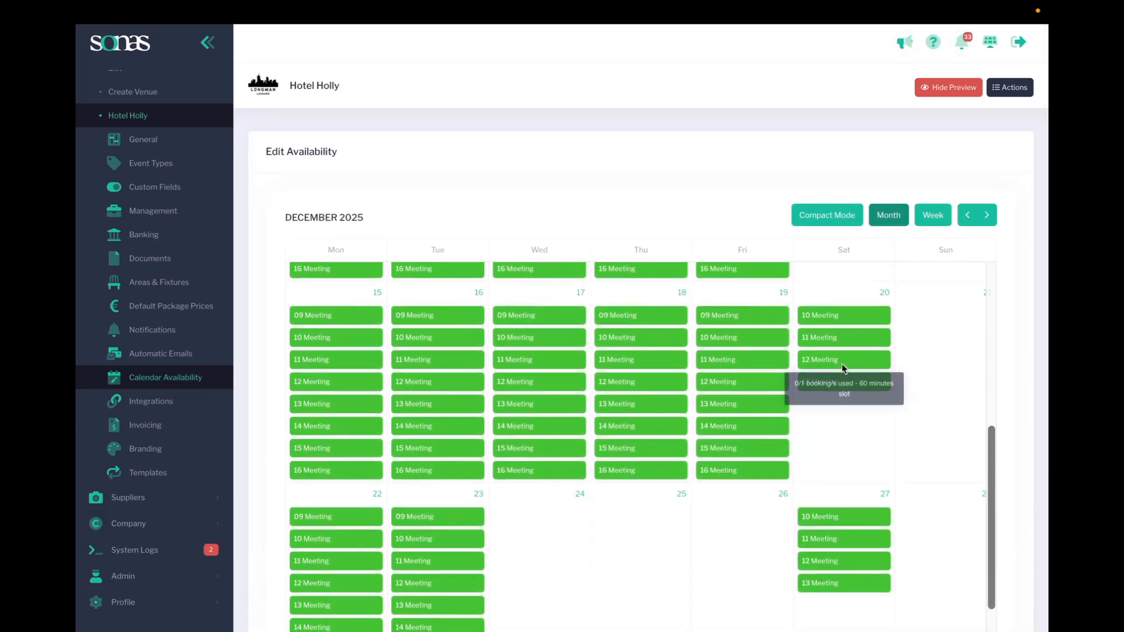
scroll(843, 367, up, 6)
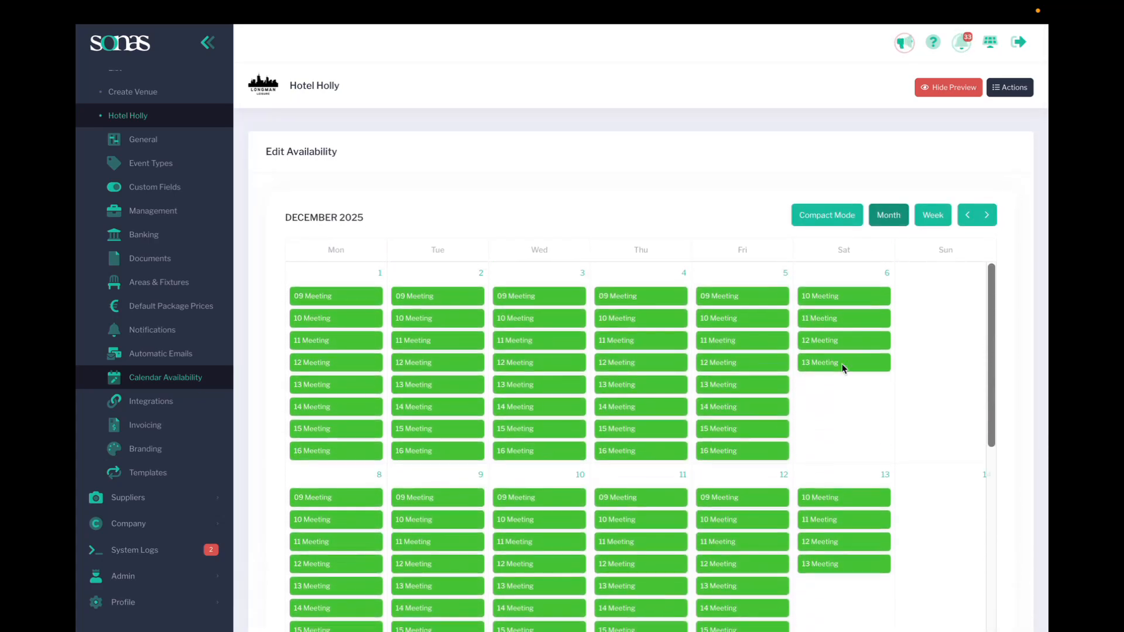
click(947, 88)
Add a second days not available entry described "off sat", from 13/12/2025 09:00 to 13/12/2025 18:00
scroll(825, 355, down, 3)
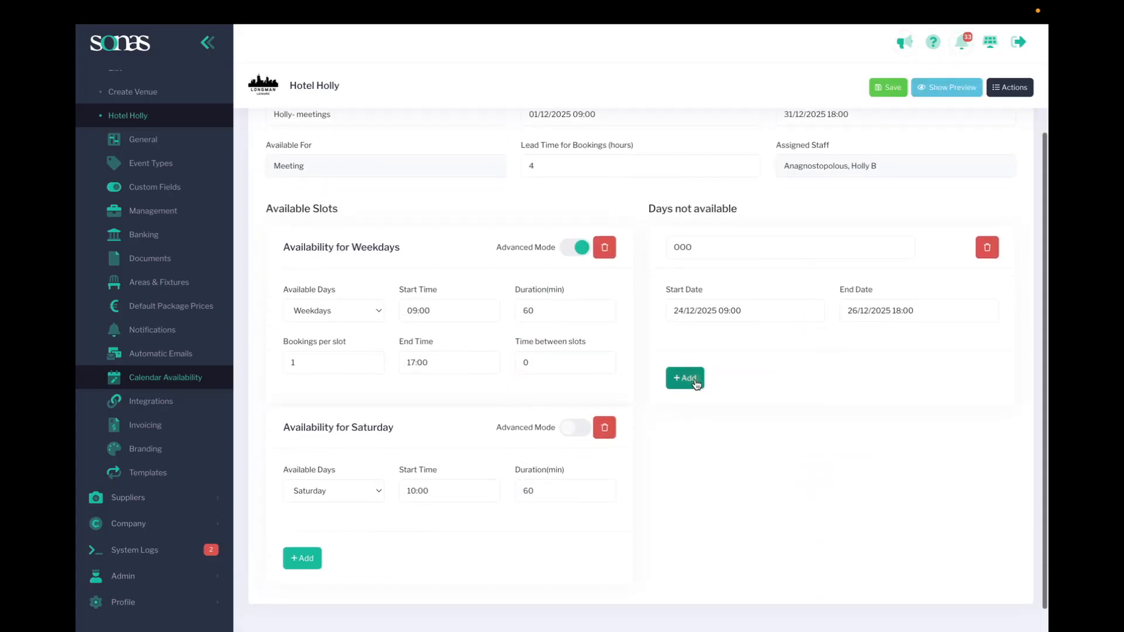
click(684, 380)
click(695, 377)
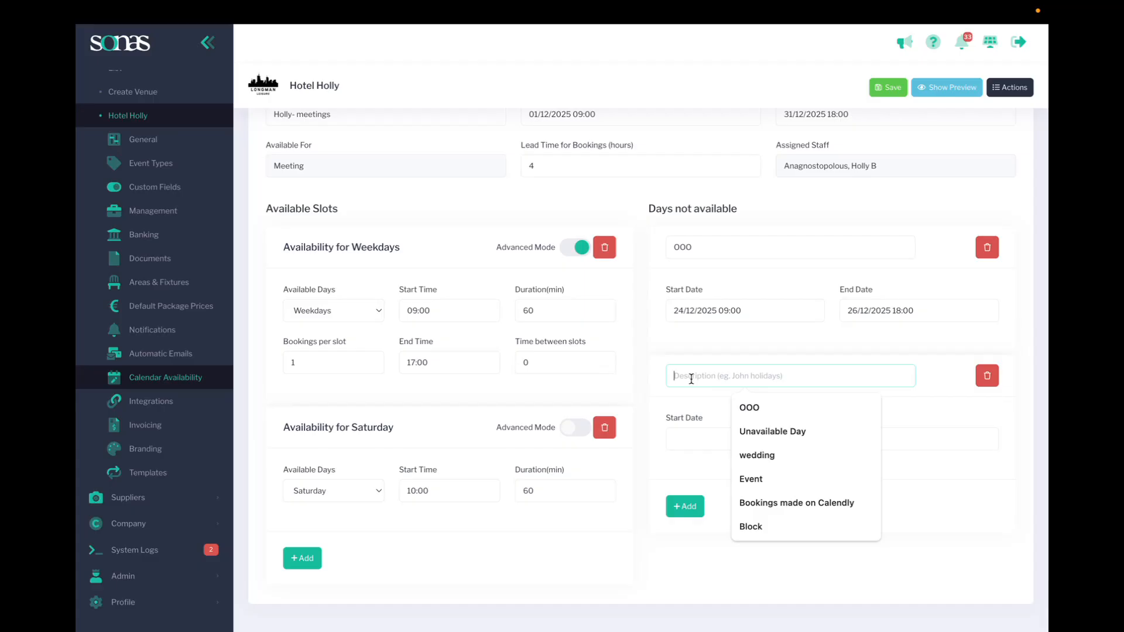
text(off sat)
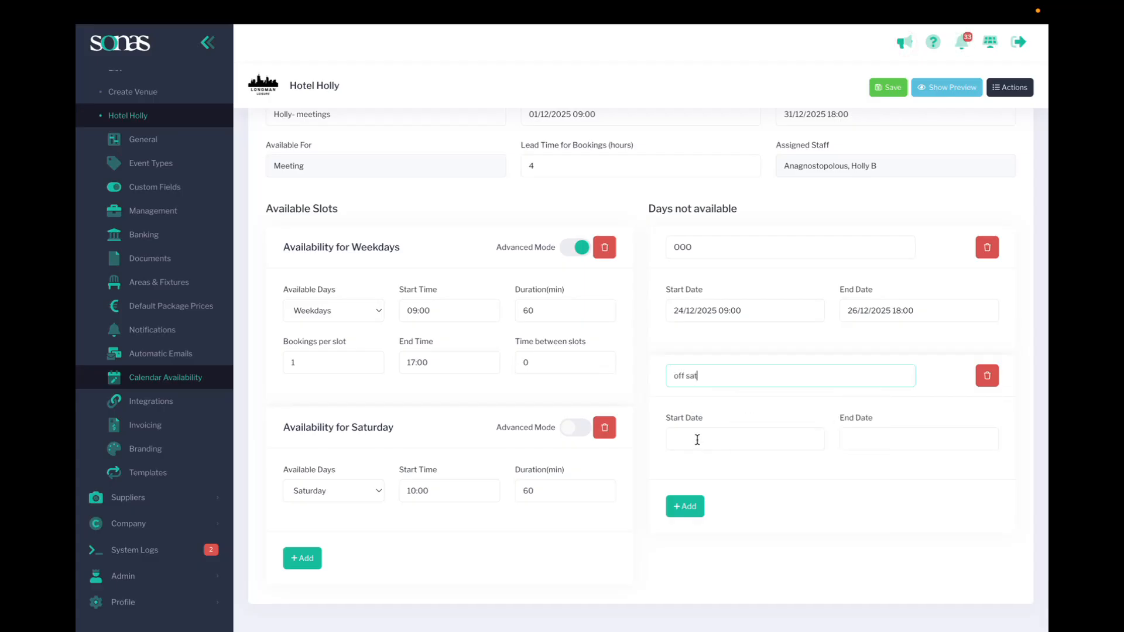
click(696, 440)
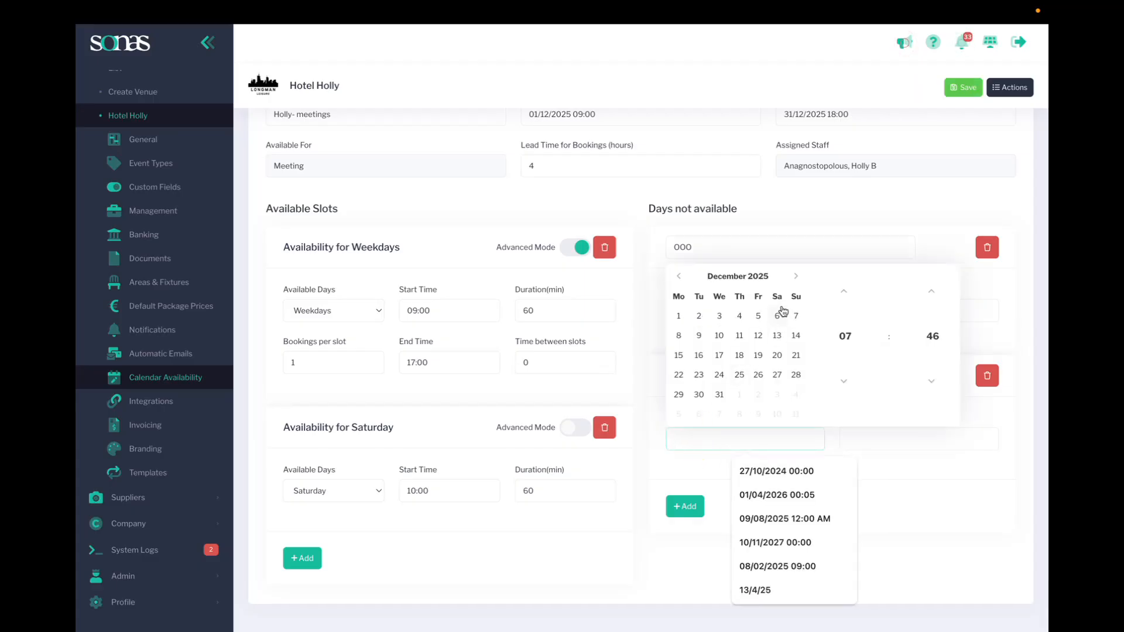
click(777, 335)
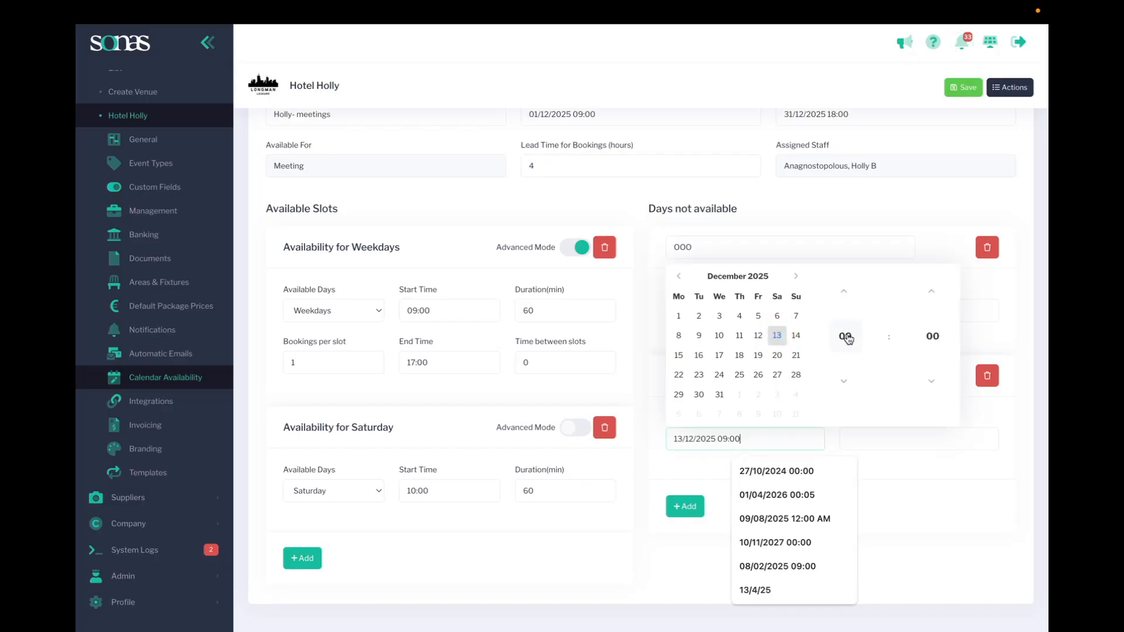
click(886, 442)
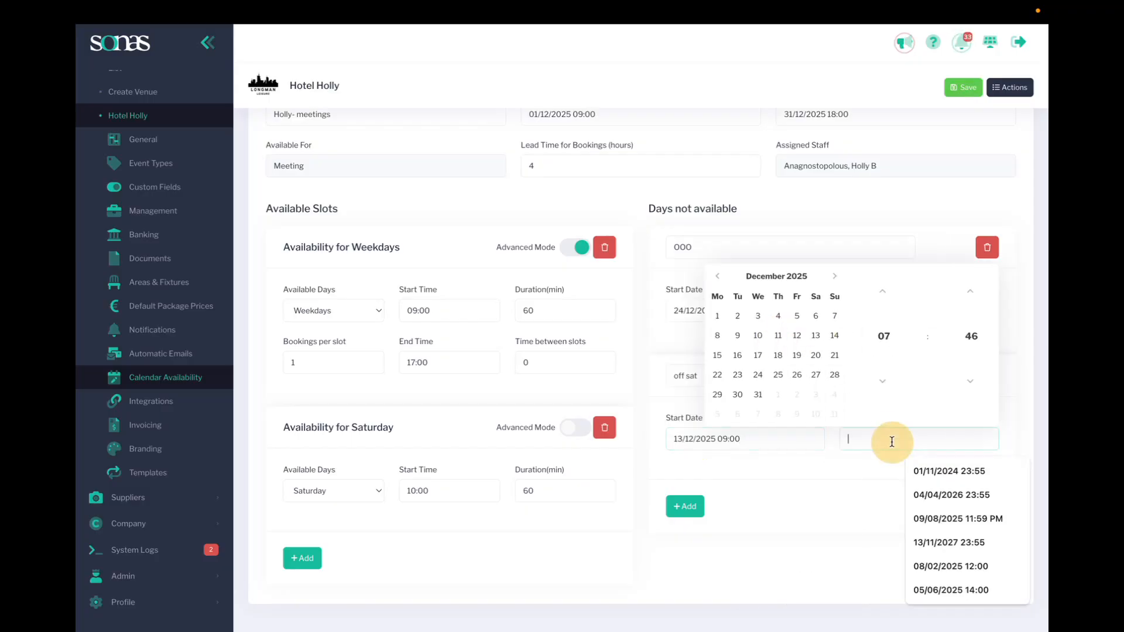
click(816, 335)
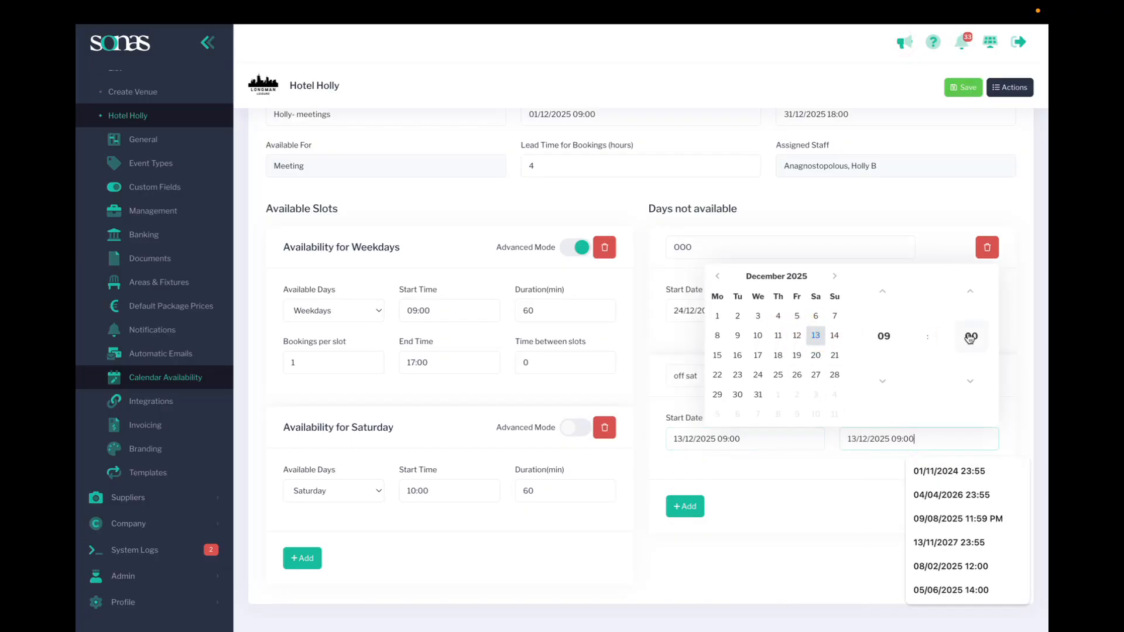
click(884, 340)
click(949, 372)
Add a third days not available entry described "off sat", from 20/12/2025 09:00 to 20/12/2025 18:00
click(685, 507)
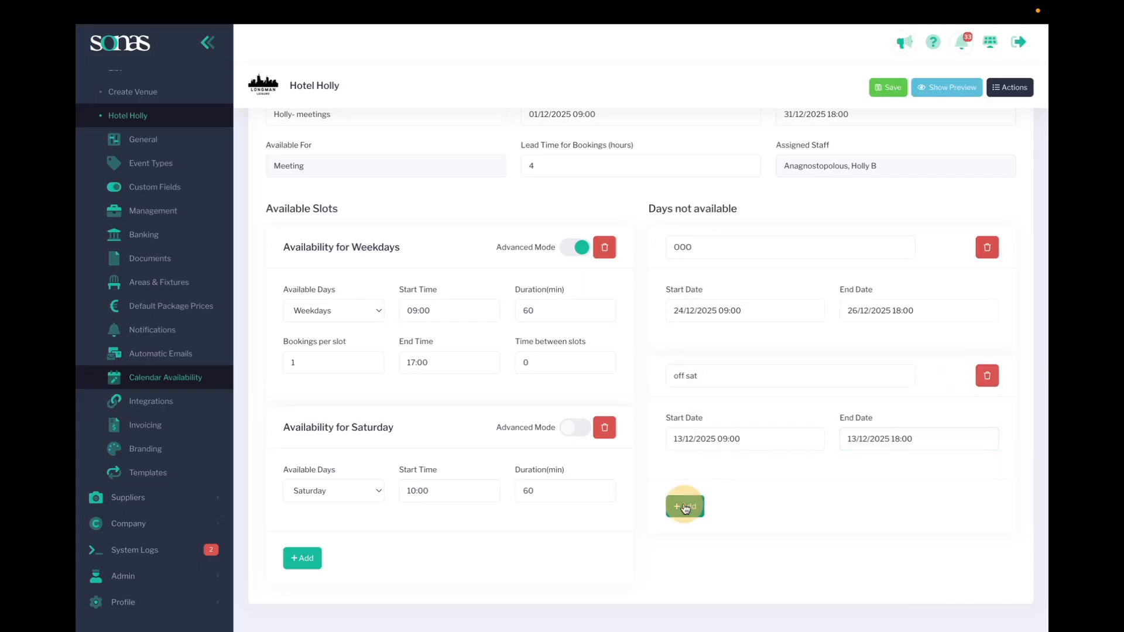
scroll(702, 469, down, 2)
click(712, 400)
text(off sat)
click(732, 463)
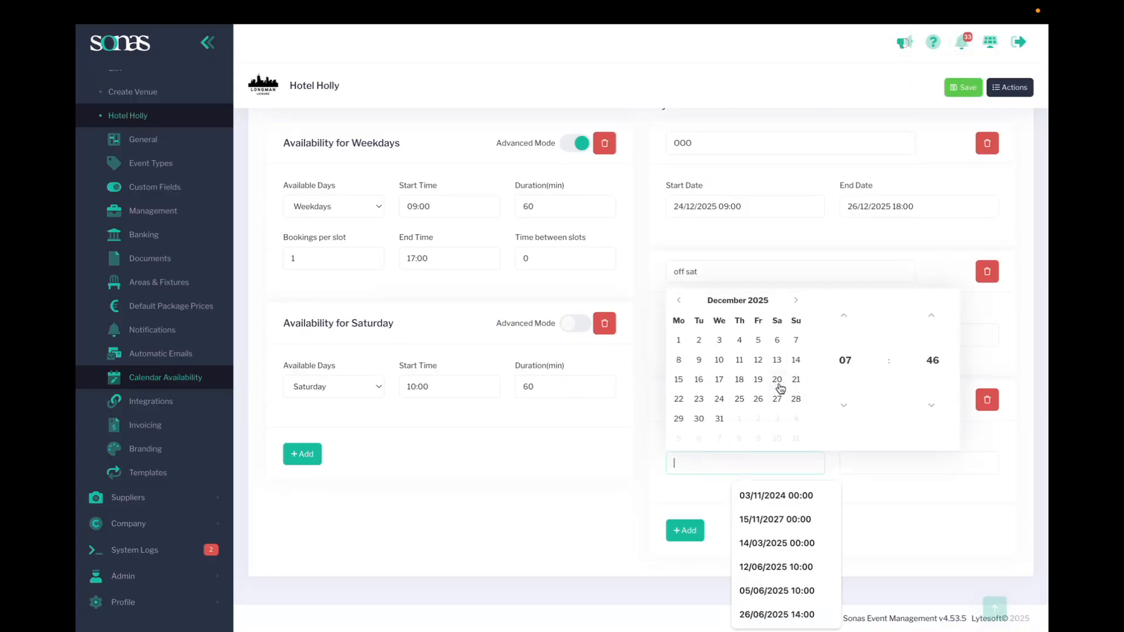
click(778, 380)
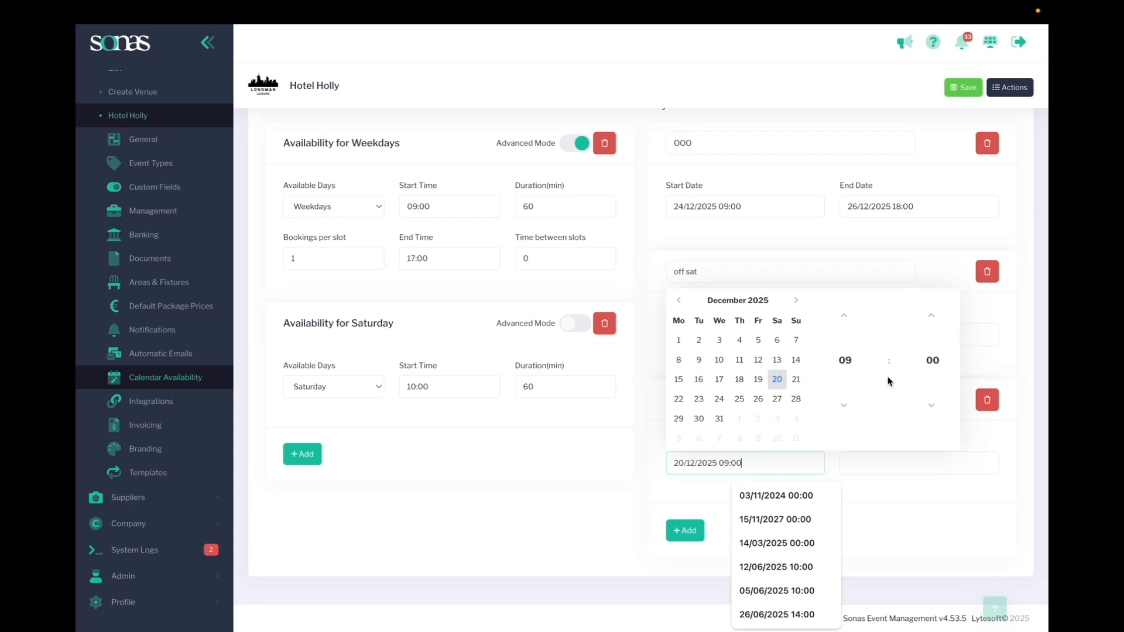
click(962, 373)
click(858, 460)
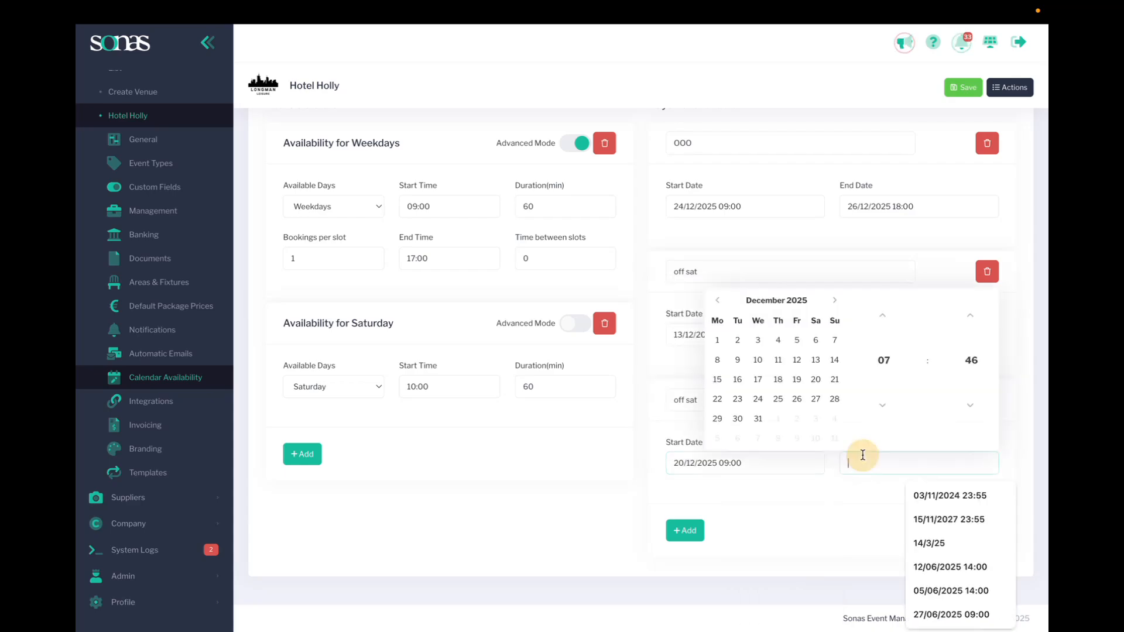
click(815, 381)
click(883, 360)
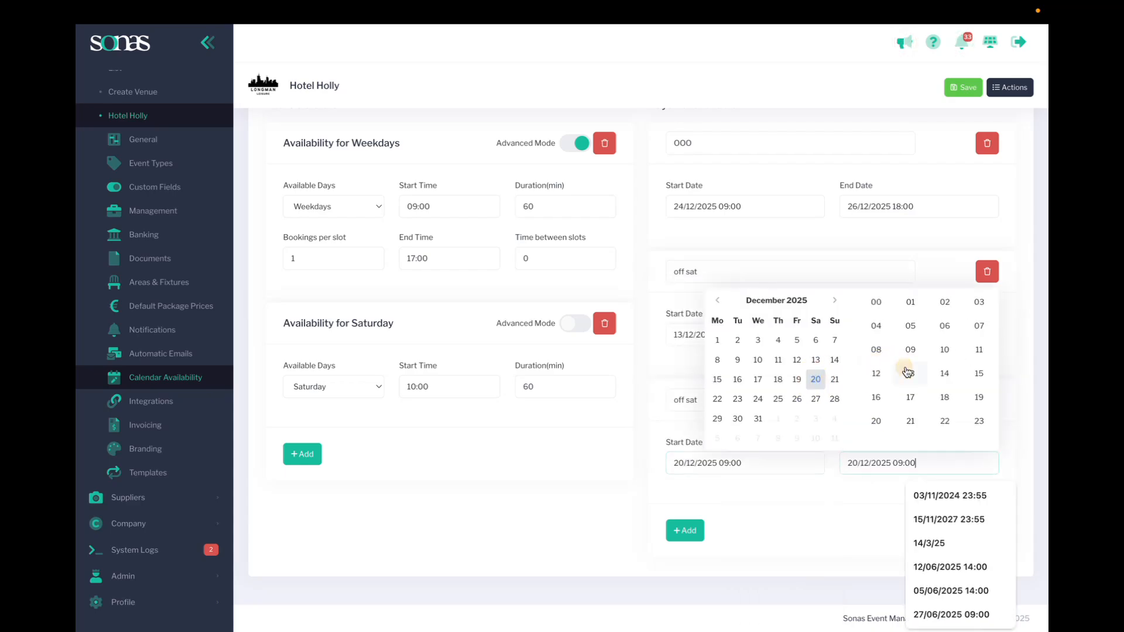
click(950, 408)
click(786, 489)
Add a fourth days not available entry described "off sat" with a start date of 27/12/2025 09:00
click(685, 530)
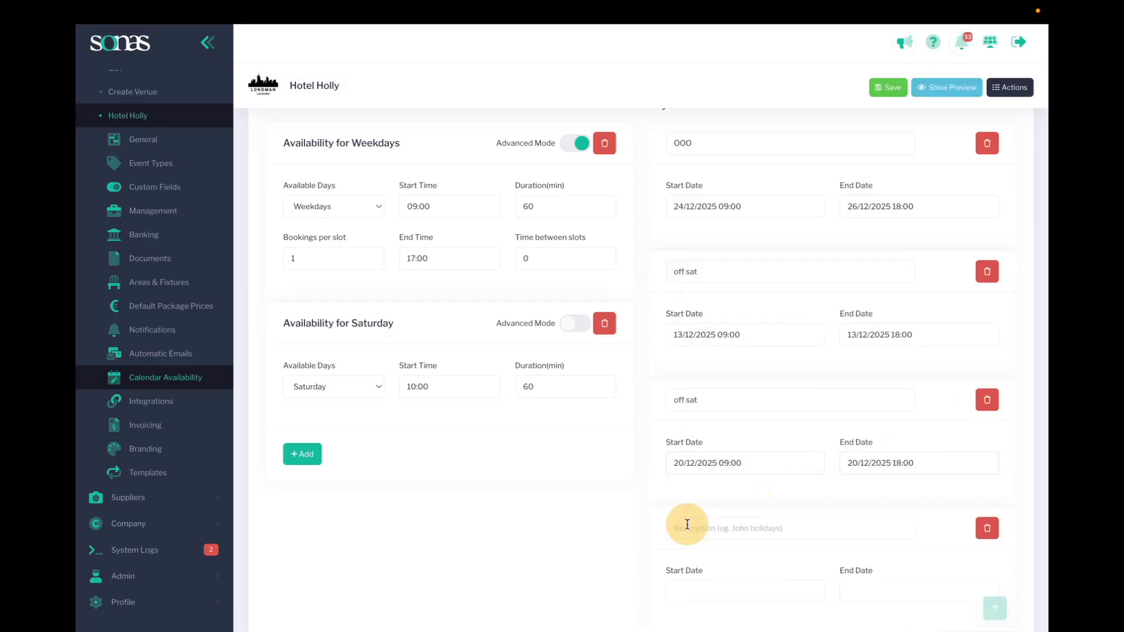
scroll(691, 510, down, 1)
click(703, 451)
text(off sat)
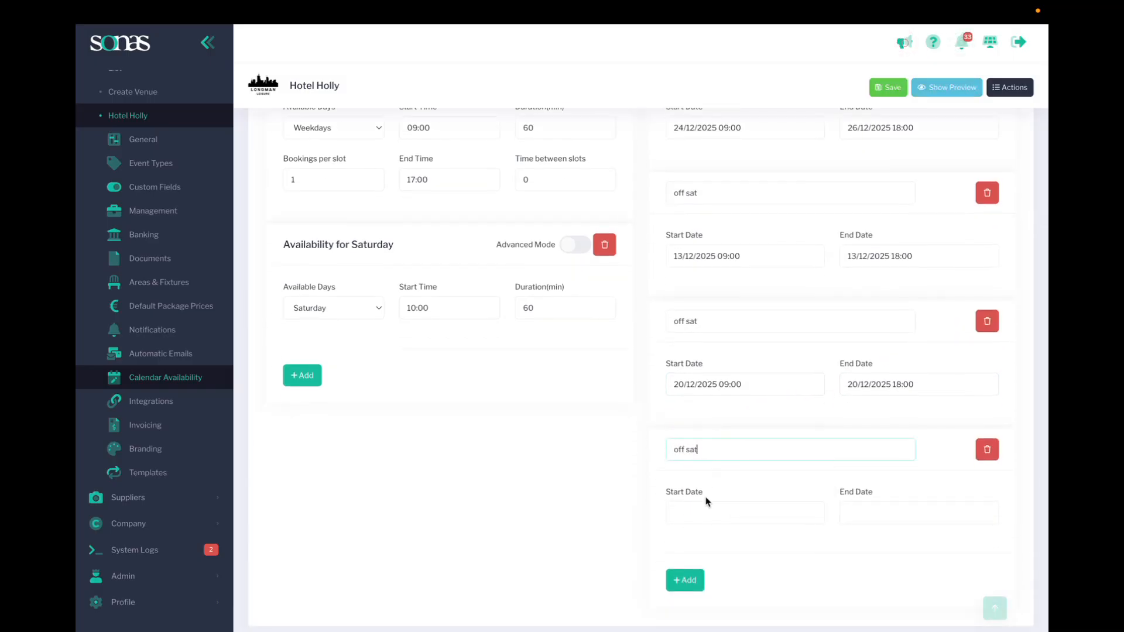
click(709, 512)
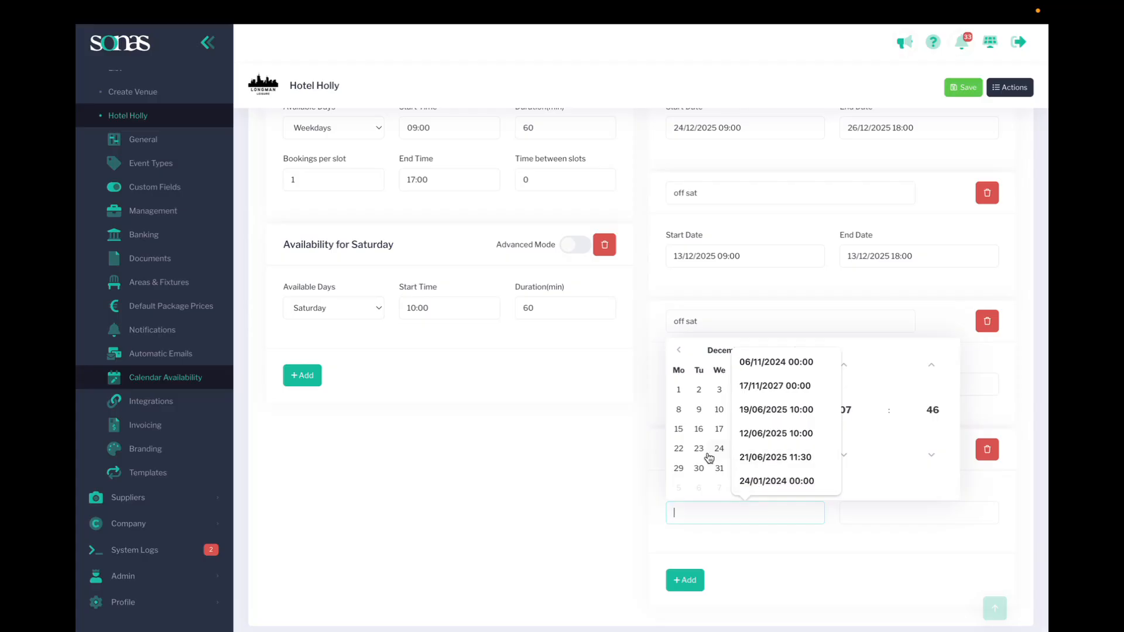
click(700, 449)
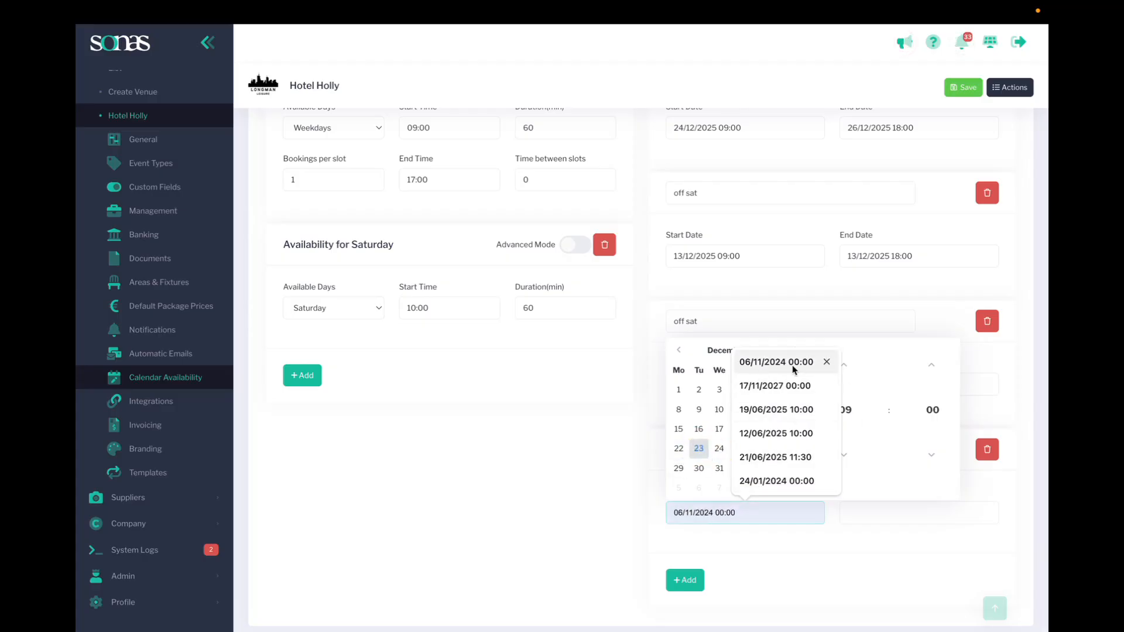
click(827, 361)
click(826, 385)
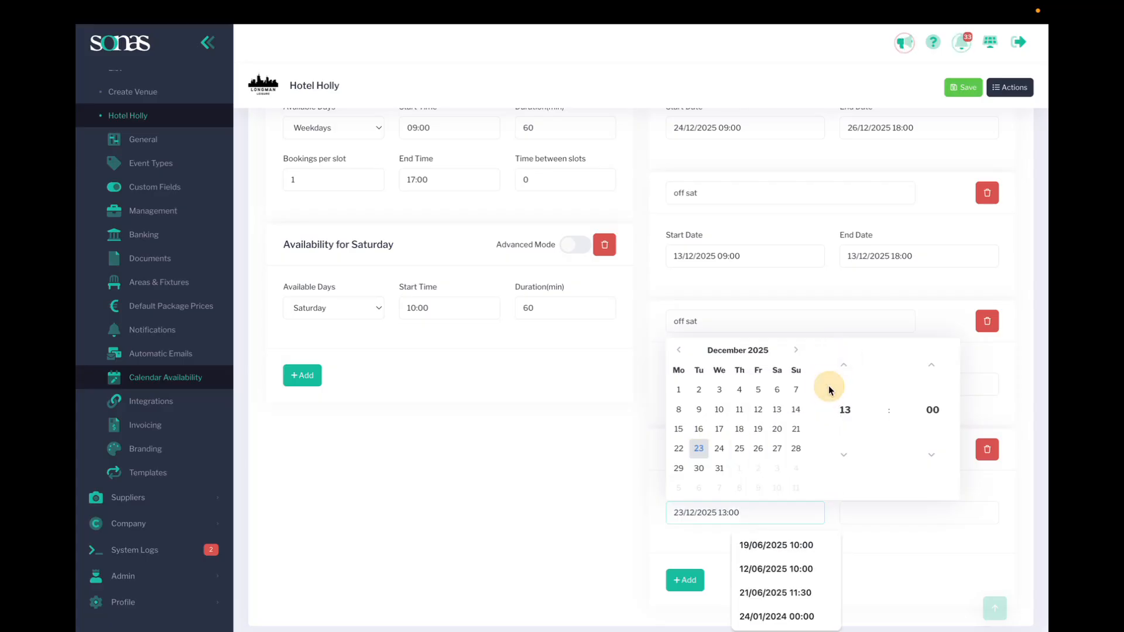
click(777, 430)
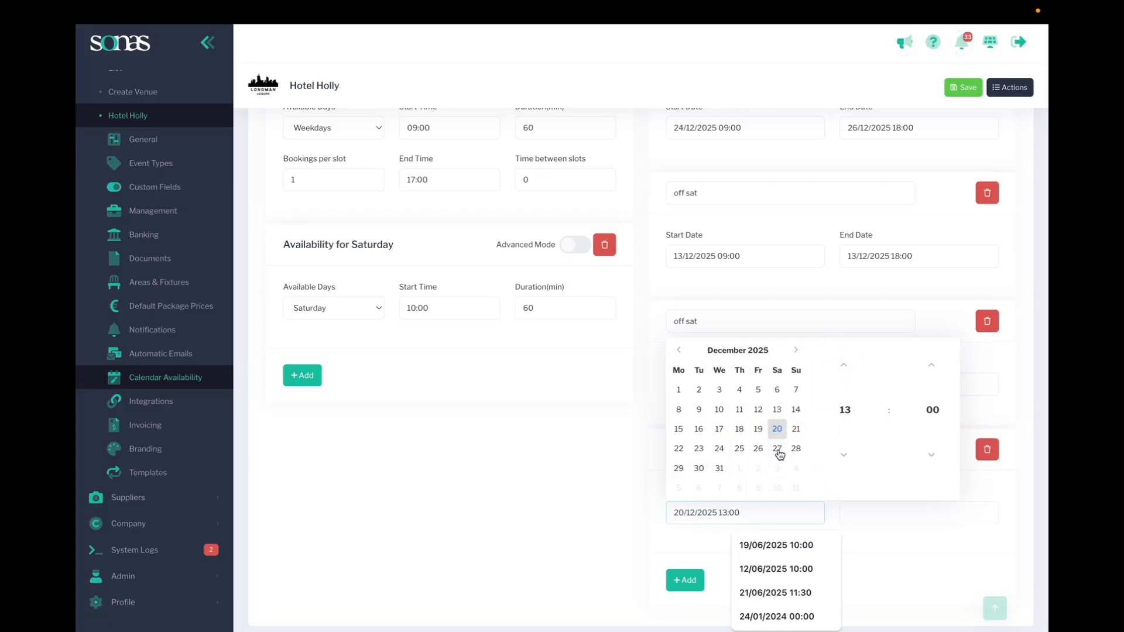
click(778, 449)
click(844, 410)
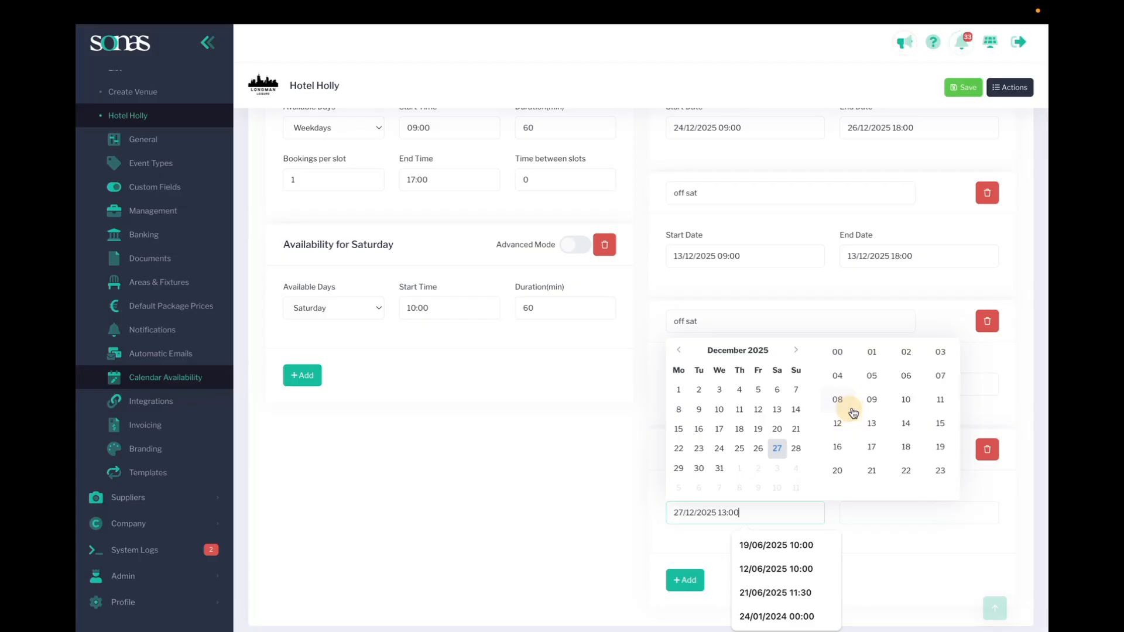
click(871, 399)
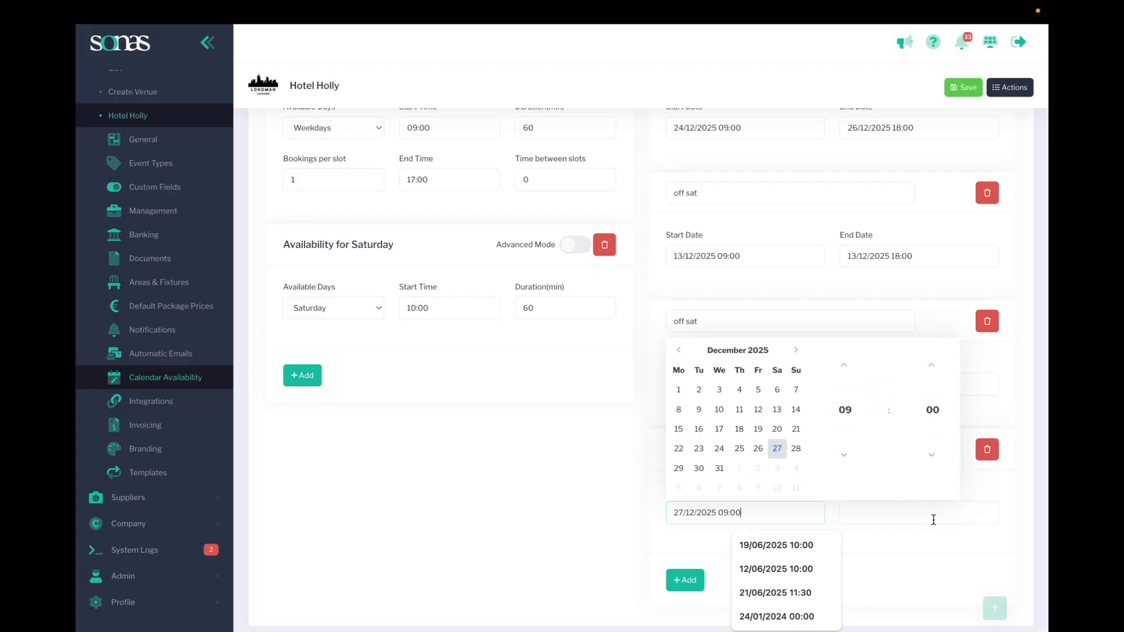
Set the end date of the fourth days not available entry to 27/12/2025 20:00
click(936, 521)
click(819, 448)
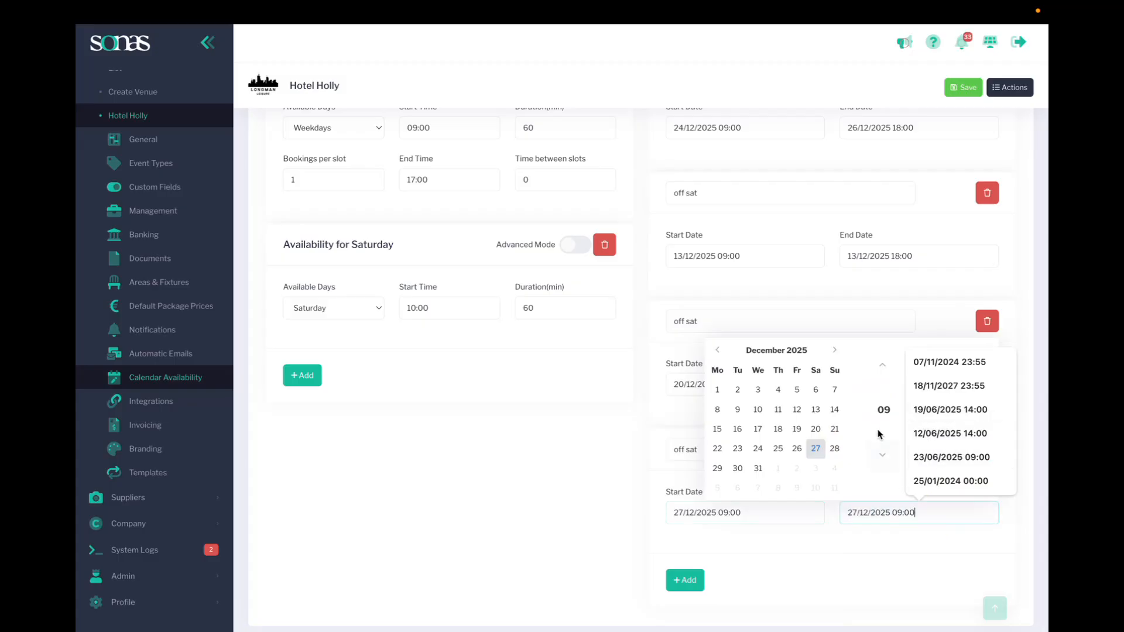
click(884, 410)
click(876, 469)
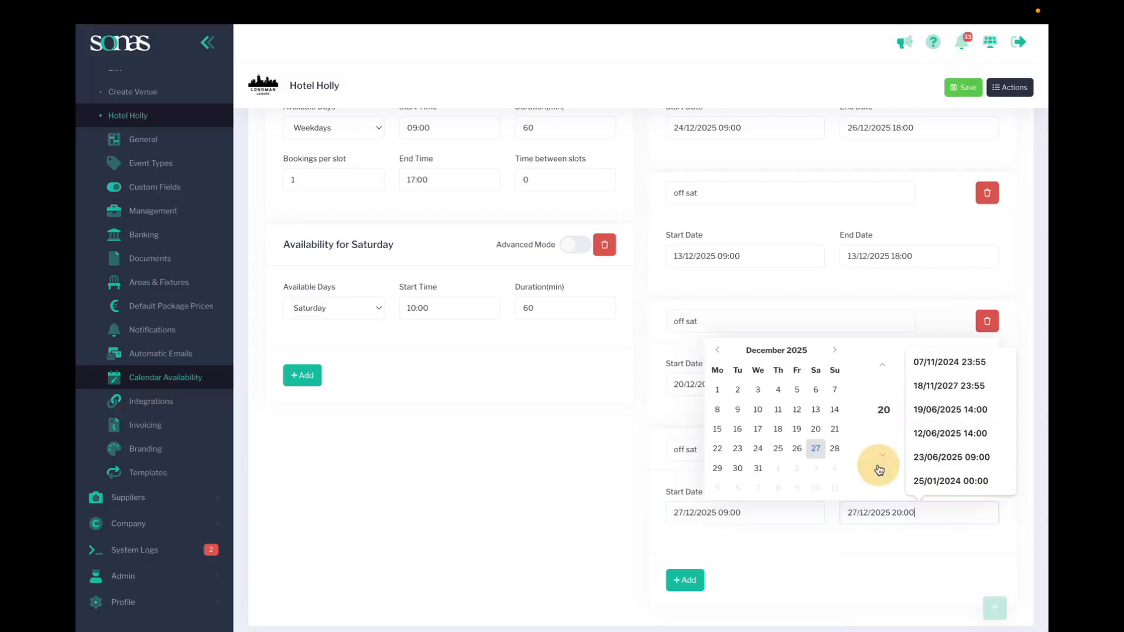
click(826, 539)
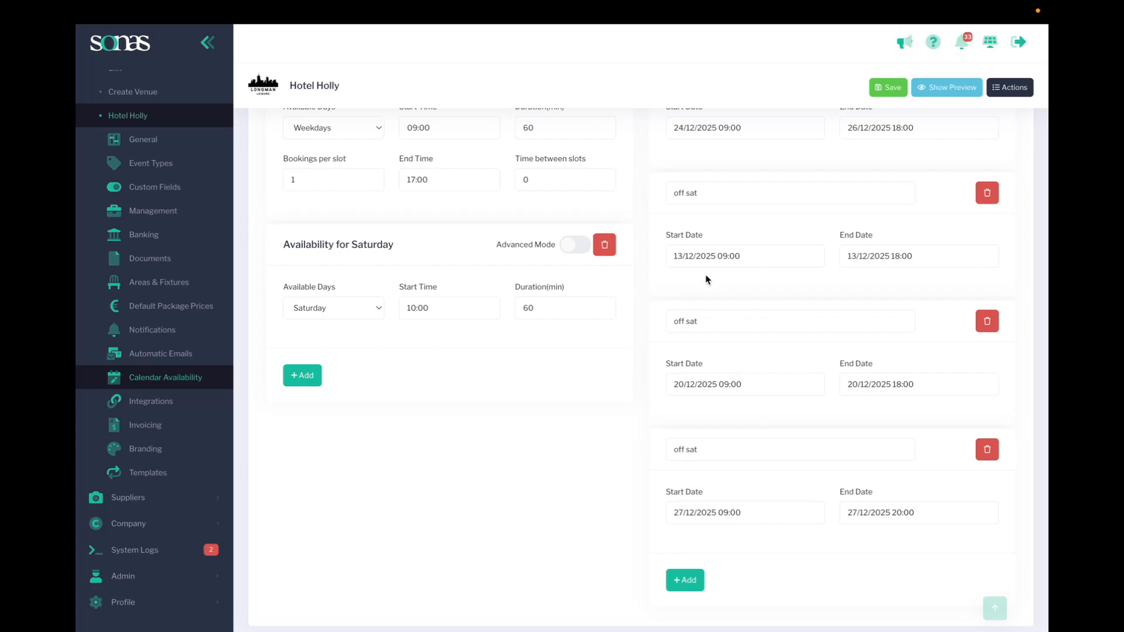
Save the availability and open its calendar preview
scroll(708, 281, up, 2)
click(886, 89)
click(927, 88)
Examine the December 2025 preview for the weekday and Saturday meeting slots and the blocked-out dates
scroll(763, 339, down, 5)
scroll(762, 337, down, 2)
scroll(884, 354, up, 8)
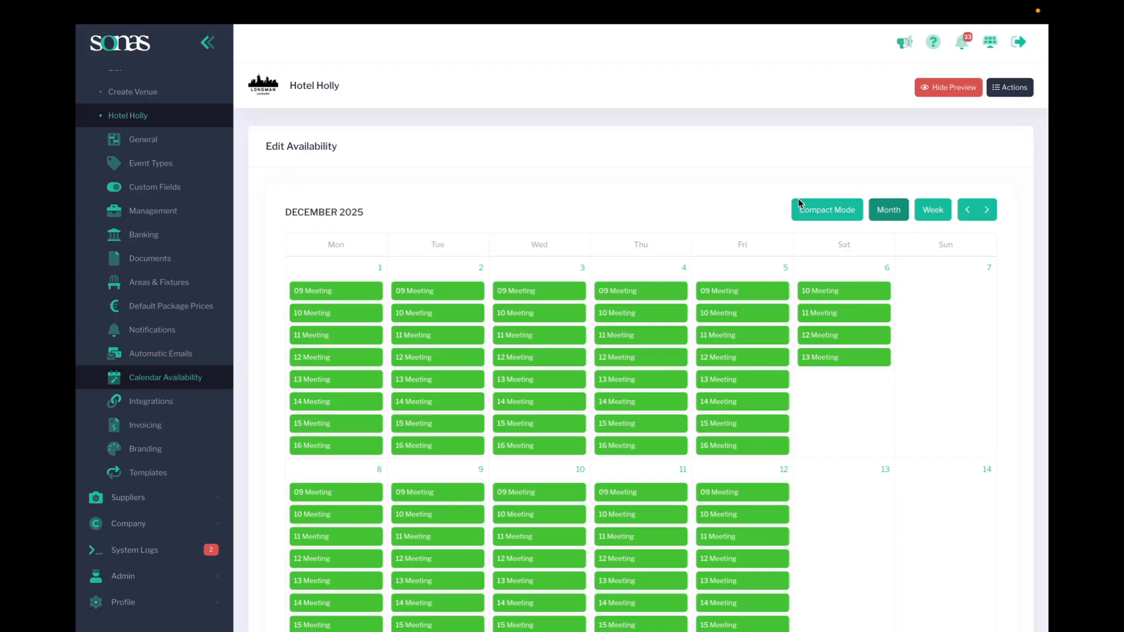
mouse_move(748, 292)
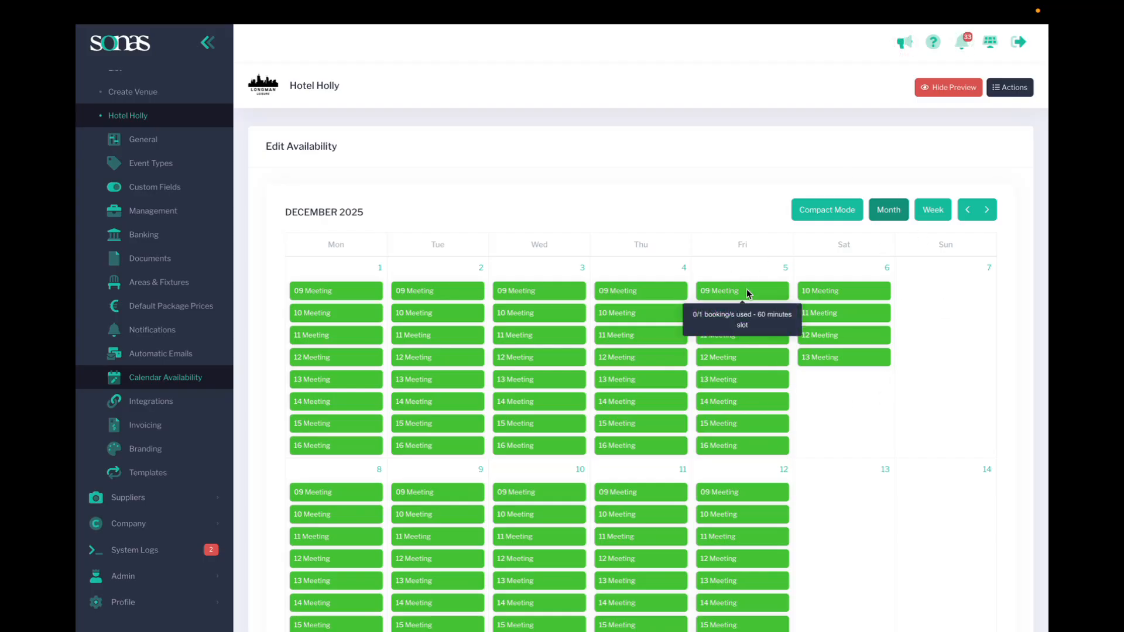
scroll(699, 486, down, 10)
scroll(697, 487, up, 10)
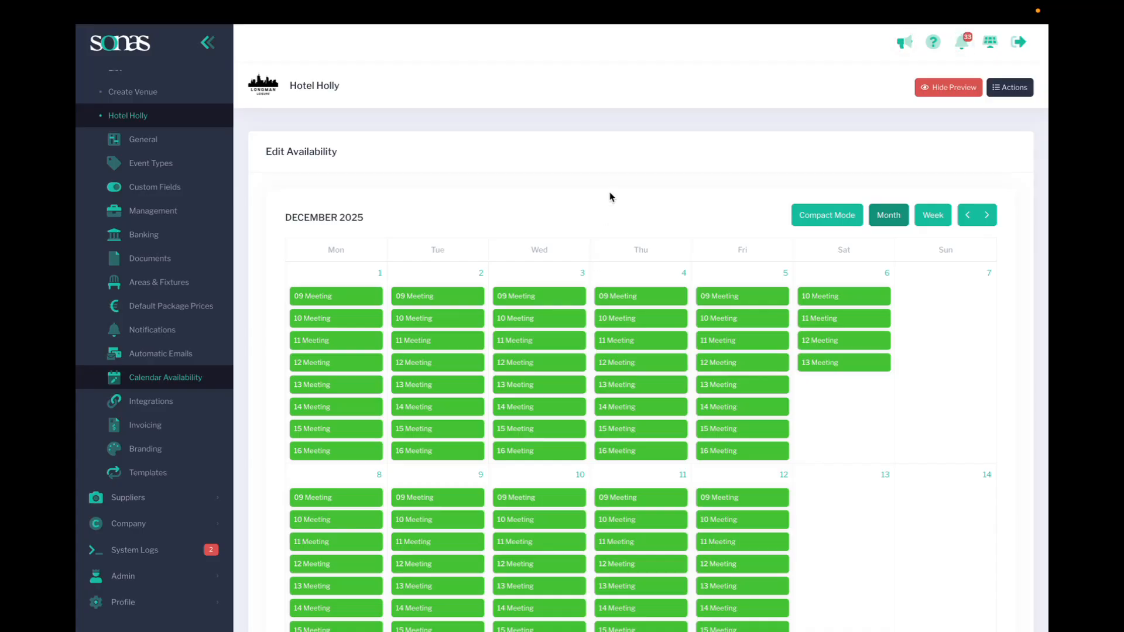
scroll(662, 469, down, 10)
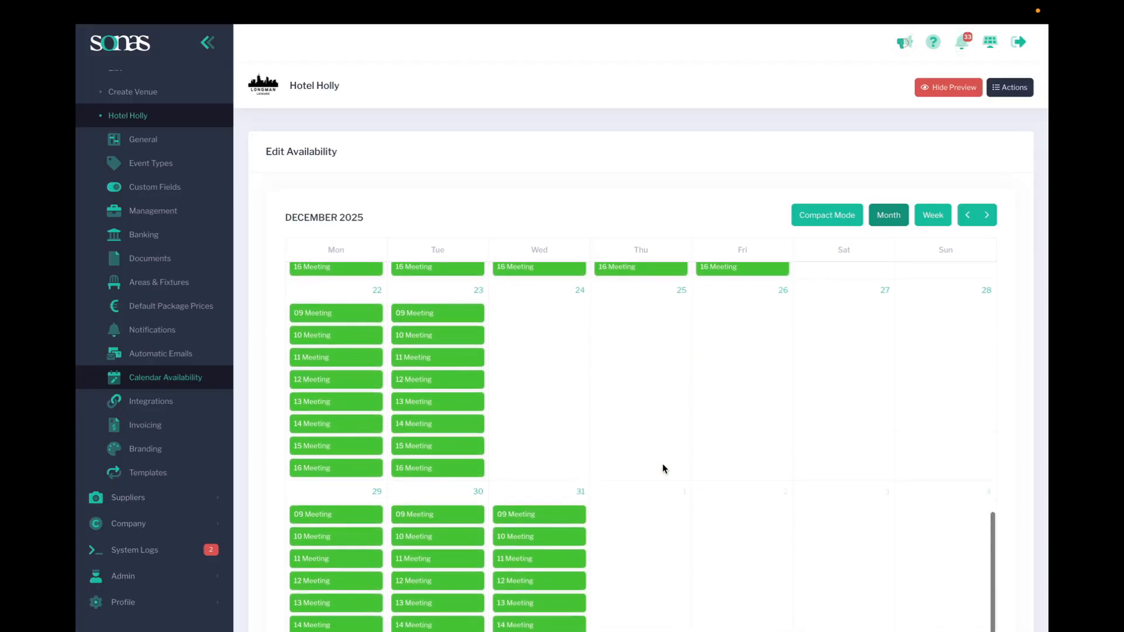
scroll(663, 468, up, 2)
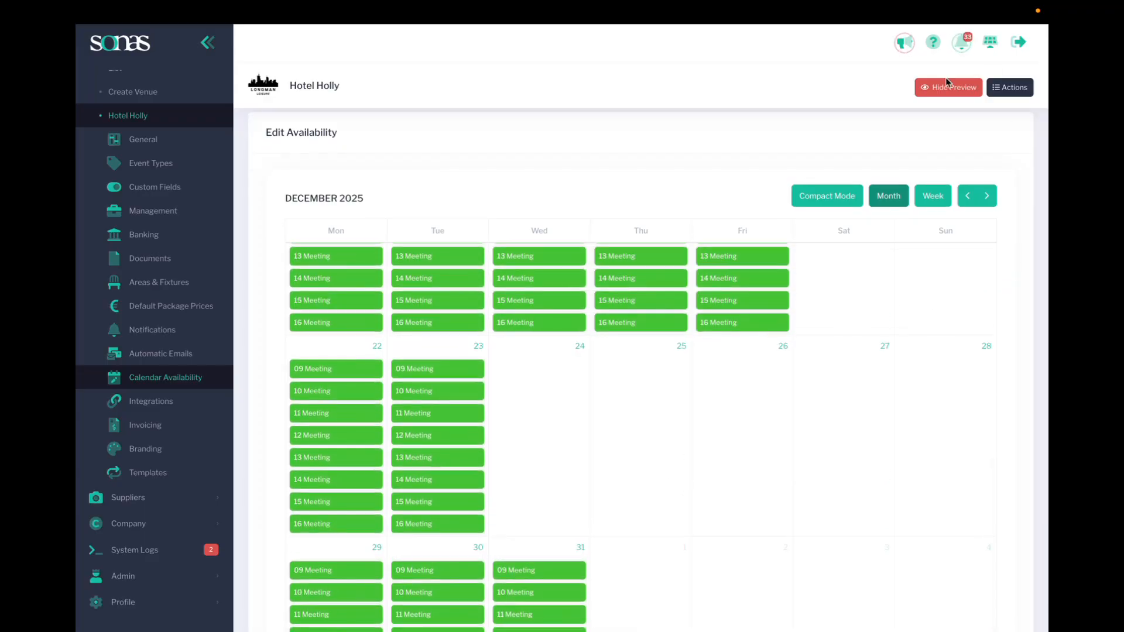
Create a new calendar availability for the venue with the description "holly viewings Dec 25"
click(164, 380)
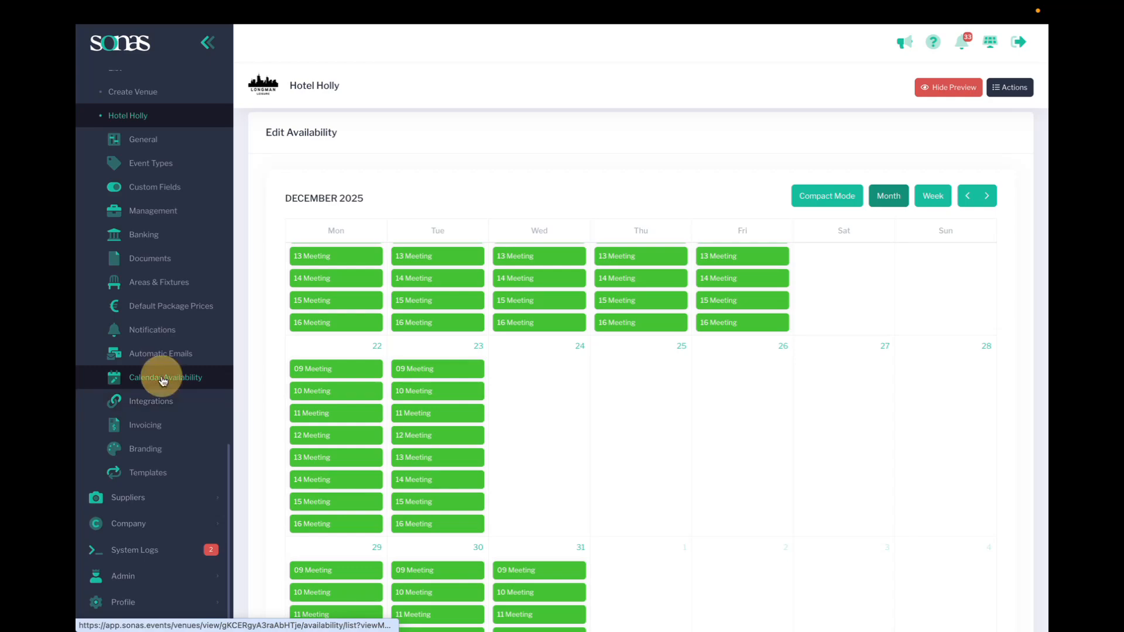
click(1017, 90)
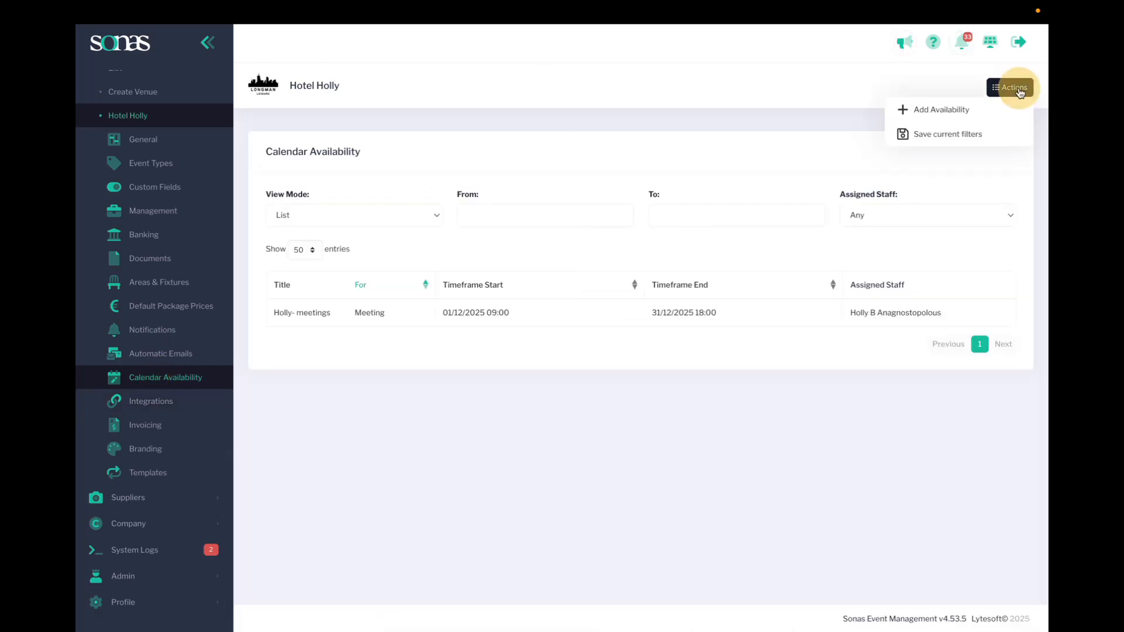
click(952, 110)
click(391, 250)
text(holly viewings Dec 25)
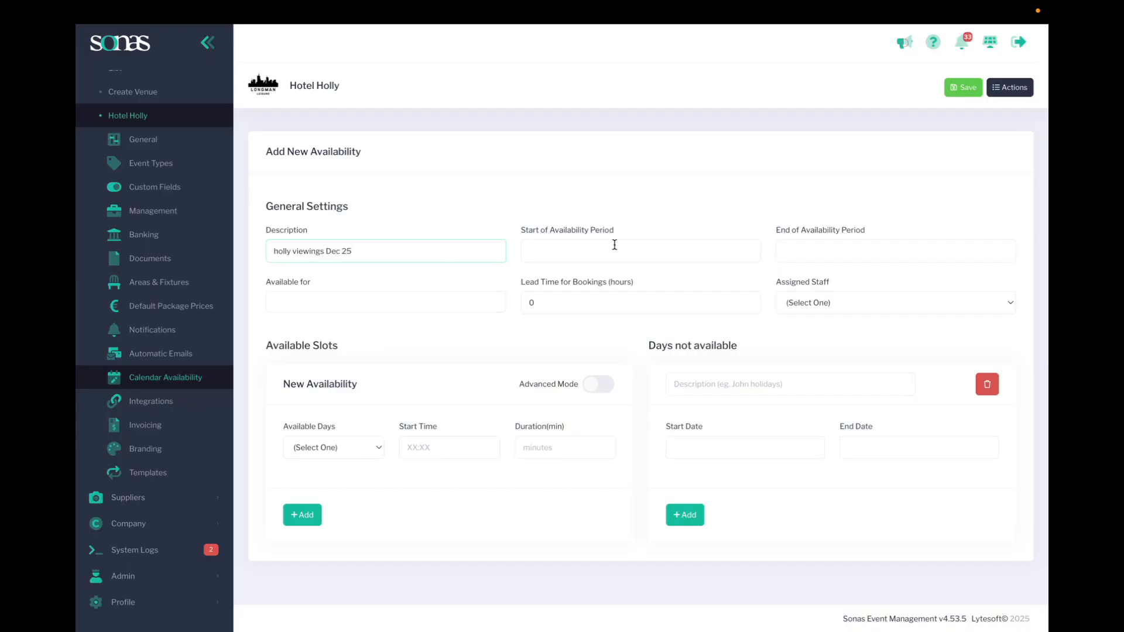
Set the start of the availability period to 01/12/2025 09:00, clearing the obstructing autofill suggestions
click(614, 244)
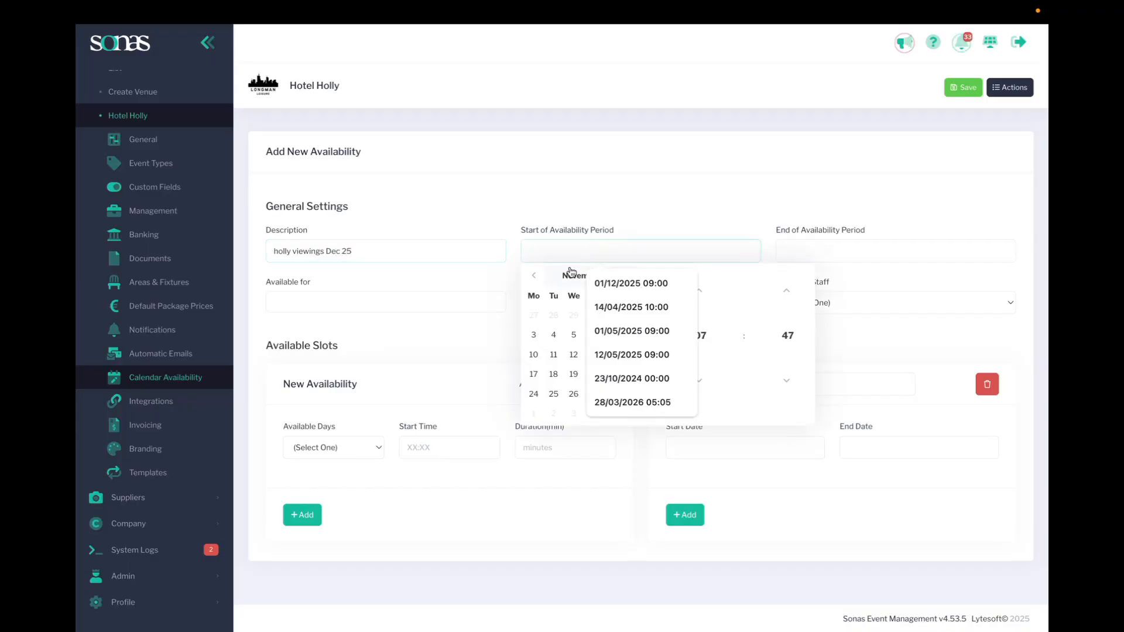
click(683, 283)
click(684, 283)
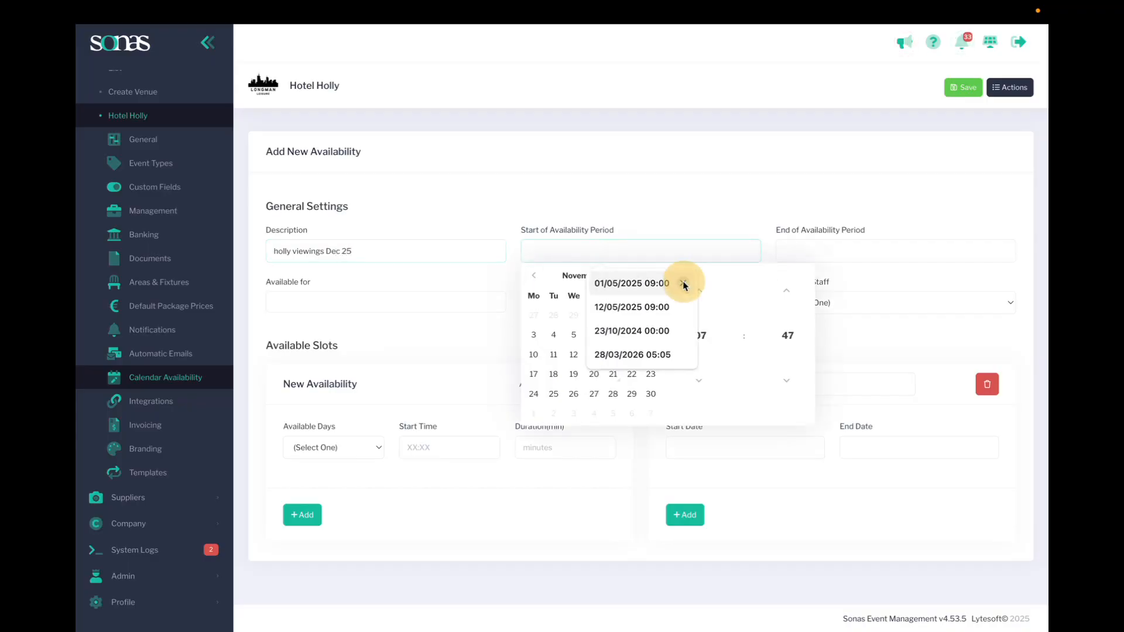
click(683, 284)
click(683, 283)
click(683, 283)
click(684, 284)
click(684, 285)
click(651, 275)
click(533, 317)
click(701, 335)
click(725, 327)
click(788, 335)
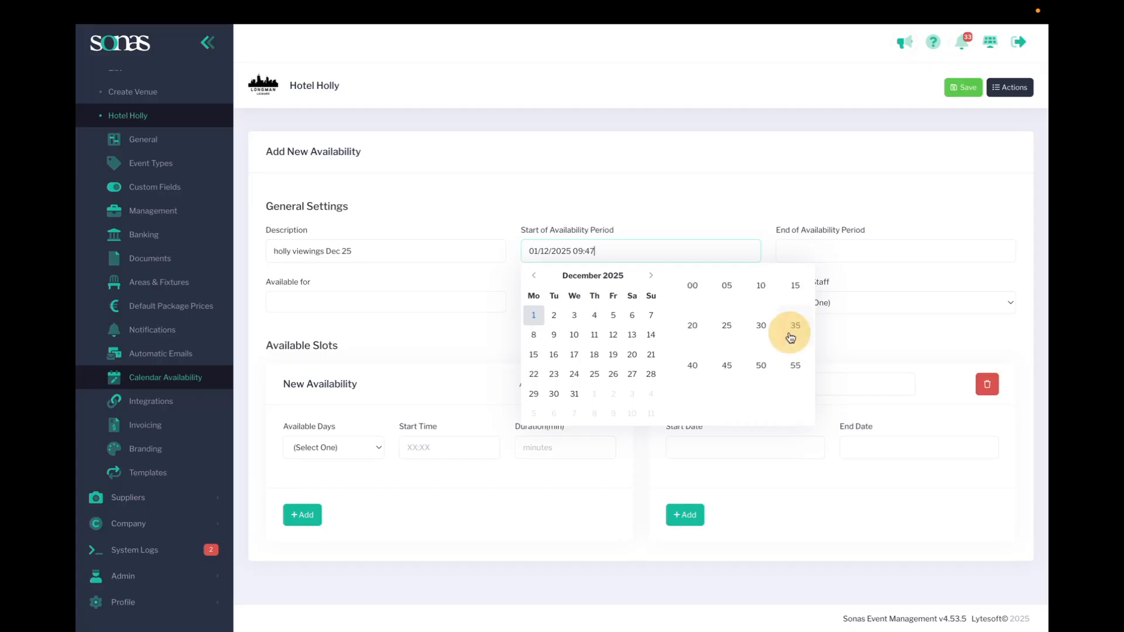
click(693, 285)
Set the end of the availability period to 31/12/2025 18:00
click(787, 251)
click(775, 394)
click(957, 283)
click(904, 334)
click(935, 423)
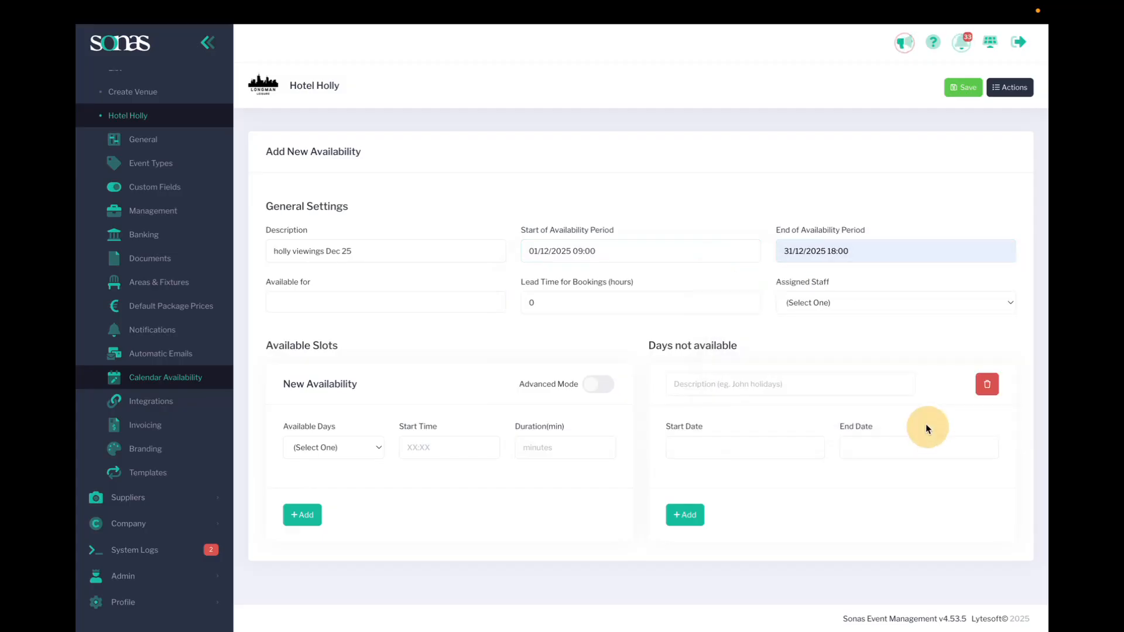
Make the availability apply to Show Around with a booking lead time of 24 hours, and assign the staff member
click(359, 310)
click(319, 393)
click(535, 302)
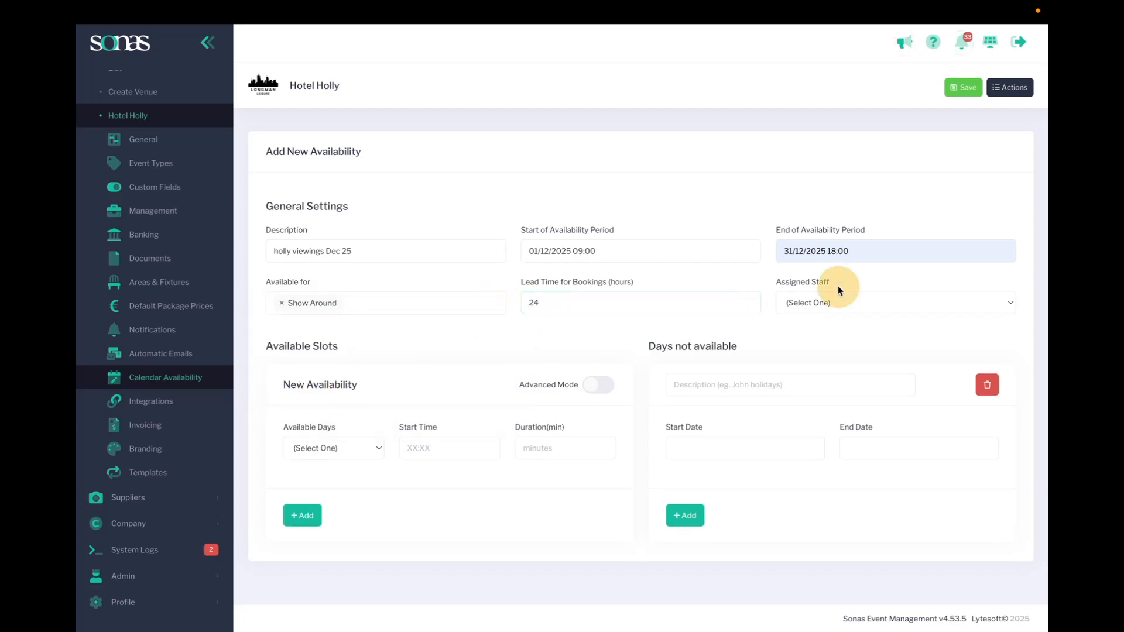
click(834, 300)
click(741, 303)
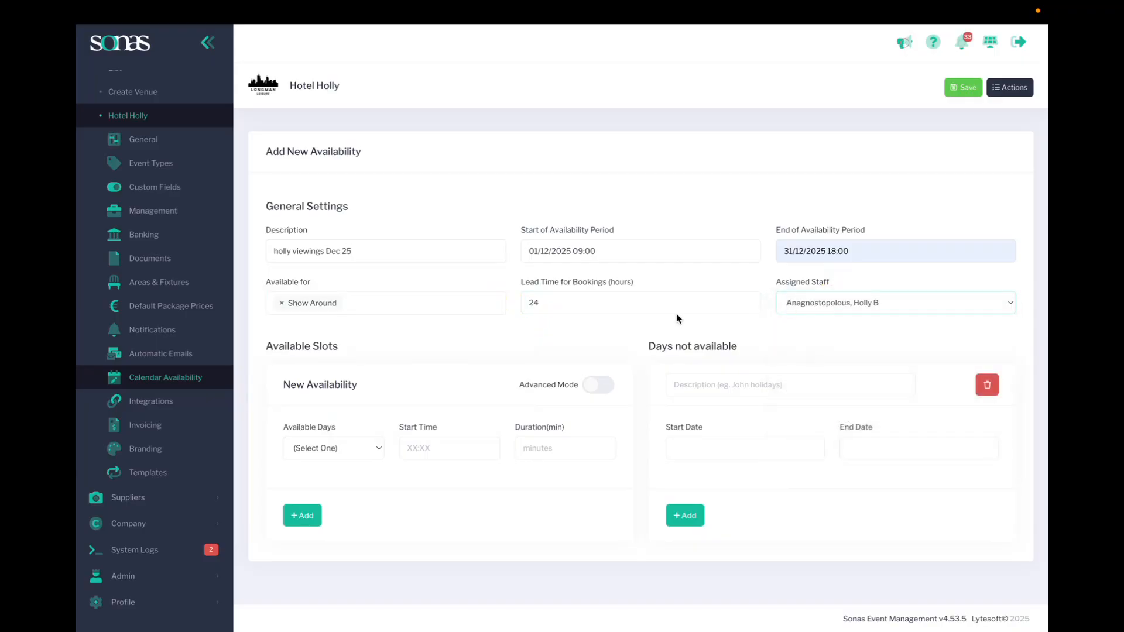
click(515, 366)
Define the available slot for Weekdays with a start time of 09:00 and a duration of 45 minutes
click(363, 452)
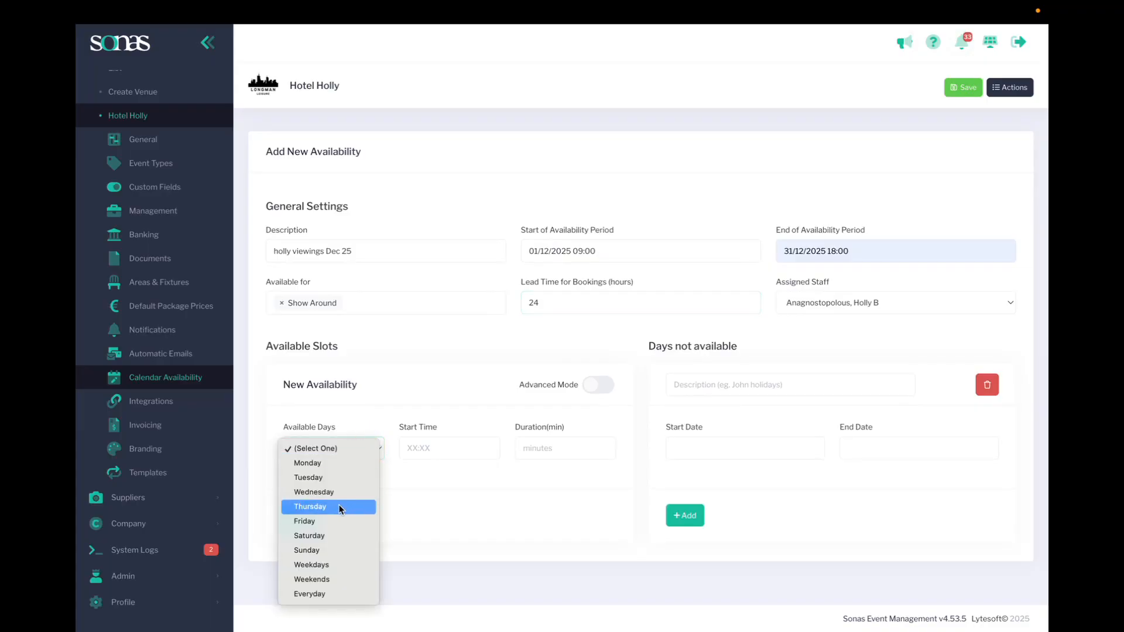
click(338, 567)
click(441, 446)
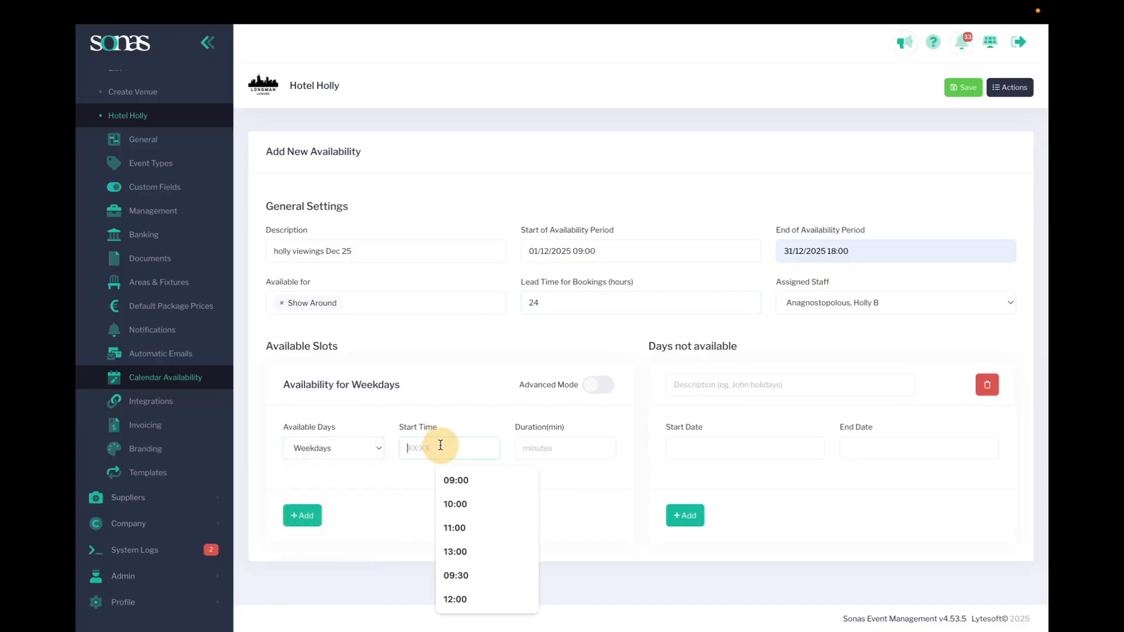
click(461, 479)
click(543, 444)
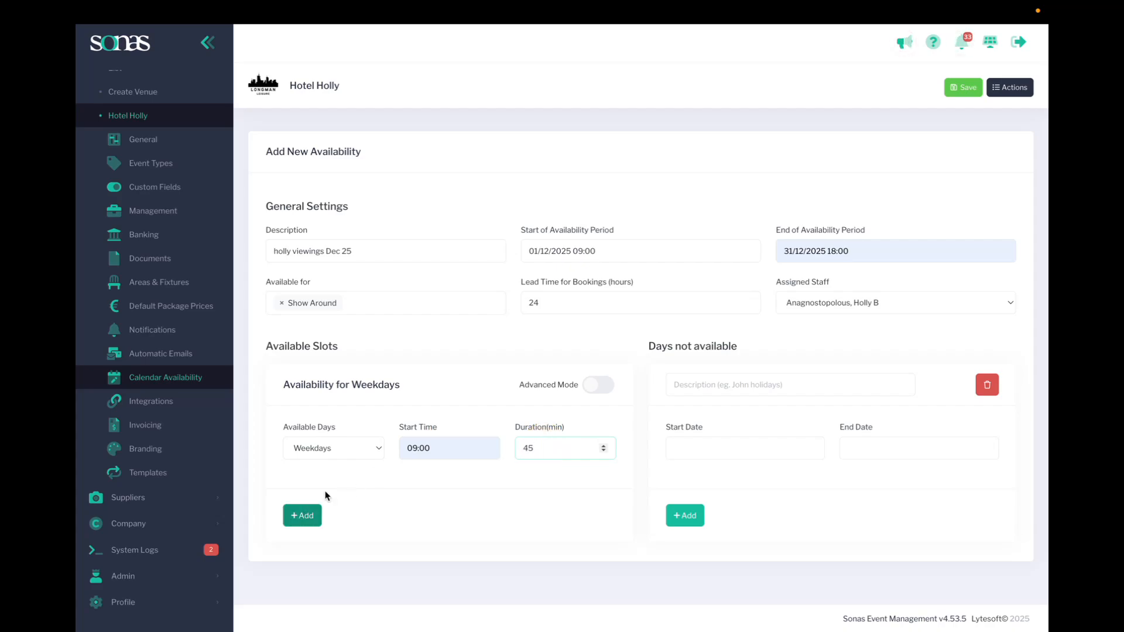
Enable advanced mode for the weekday slots and set the end time to 12:00
click(587, 384)
click(437, 499)
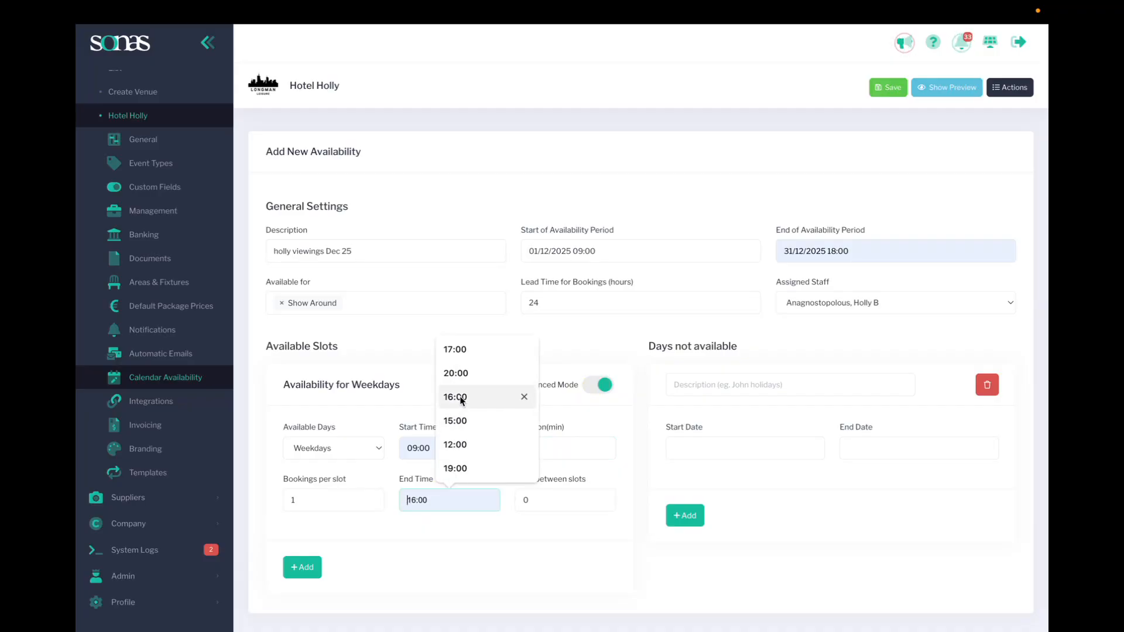
click(463, 443)
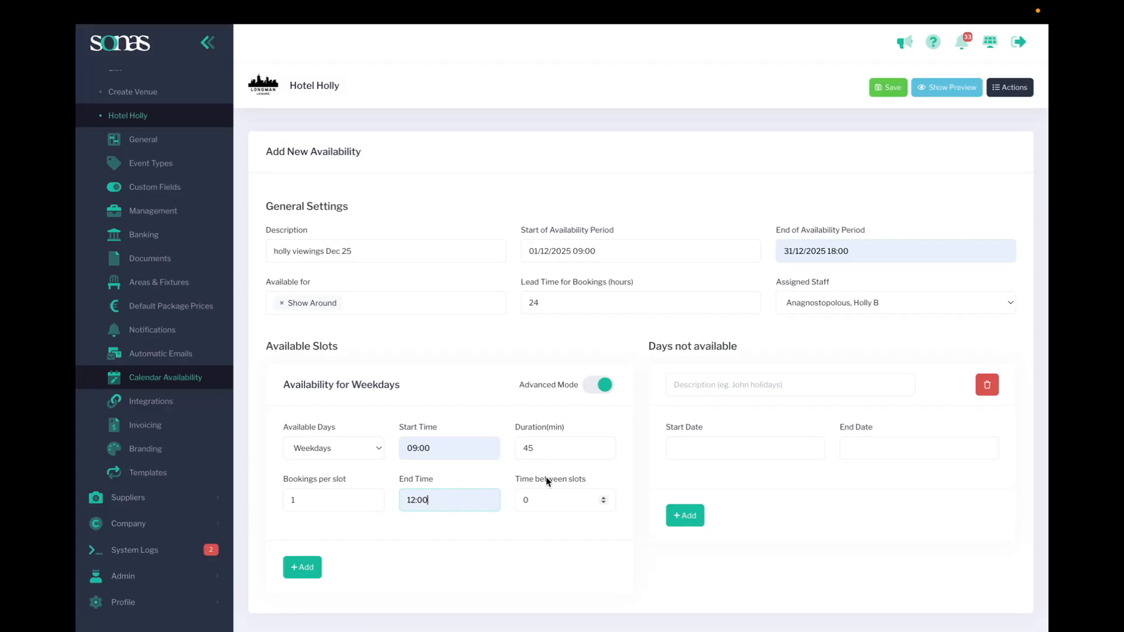
Save the new Show Around availability and preview its December 2025 slots
scroll(546, 524, down, 1)
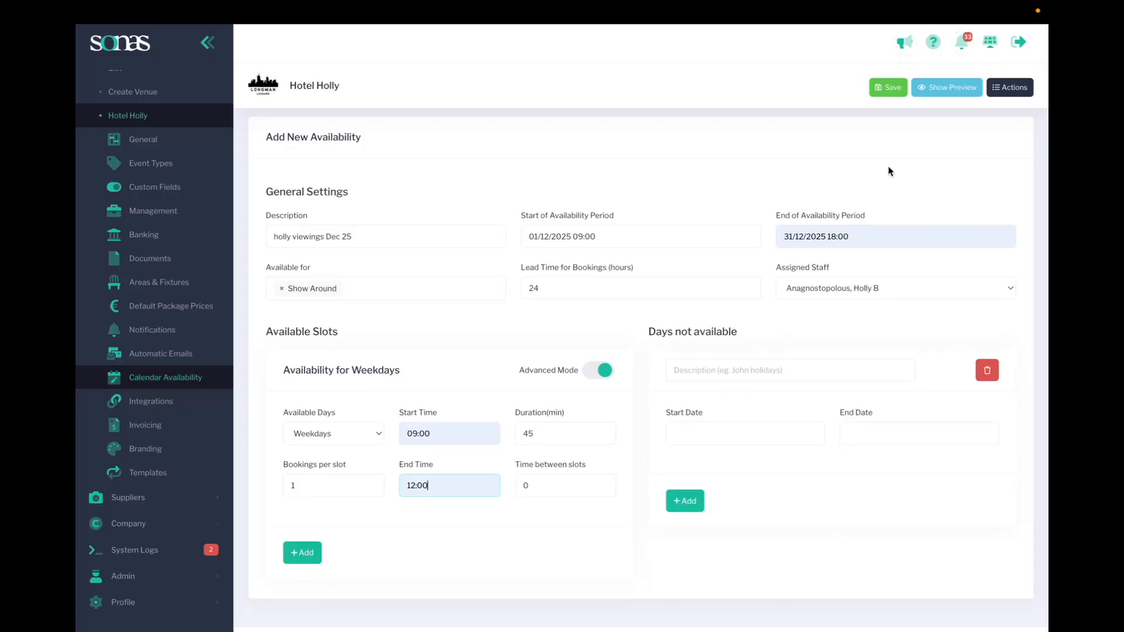
click(887, 88)
click(936, 89)
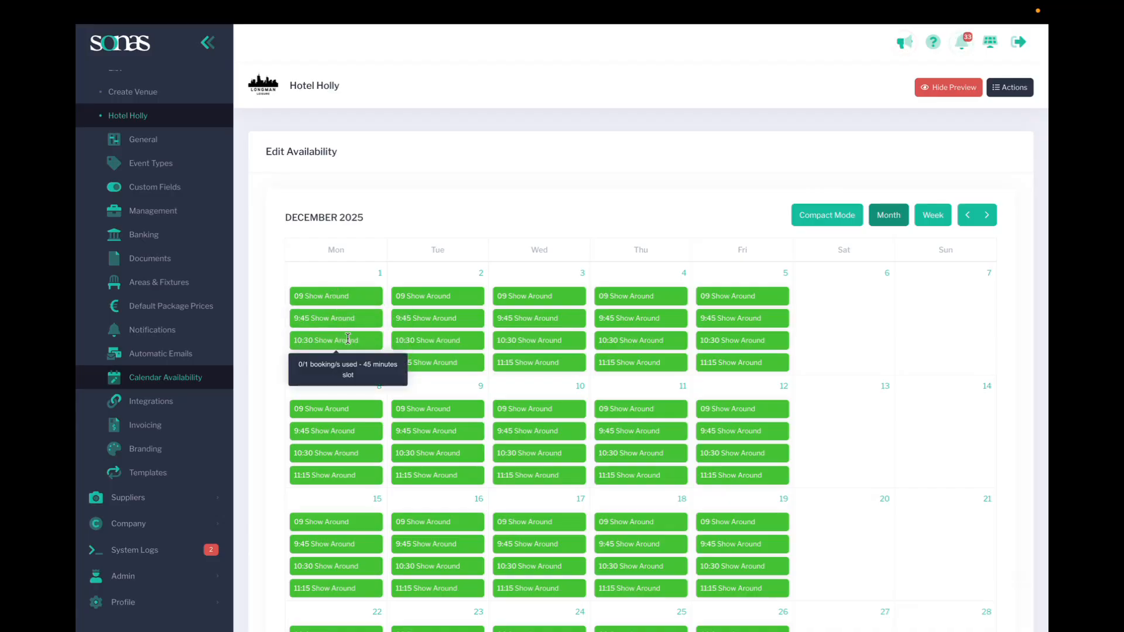
scroll(354, 360, down, 2)
scroll(355, 359, up, 2)
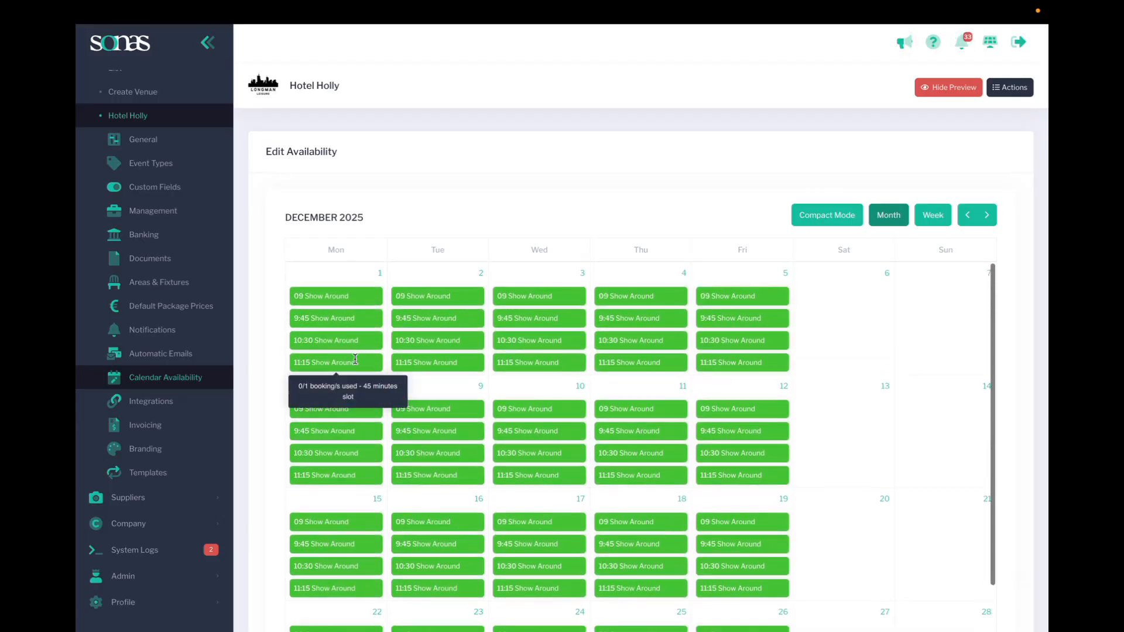
Show the venue's calendar availability in Calendar view mode for December 2025
click(169, 381)
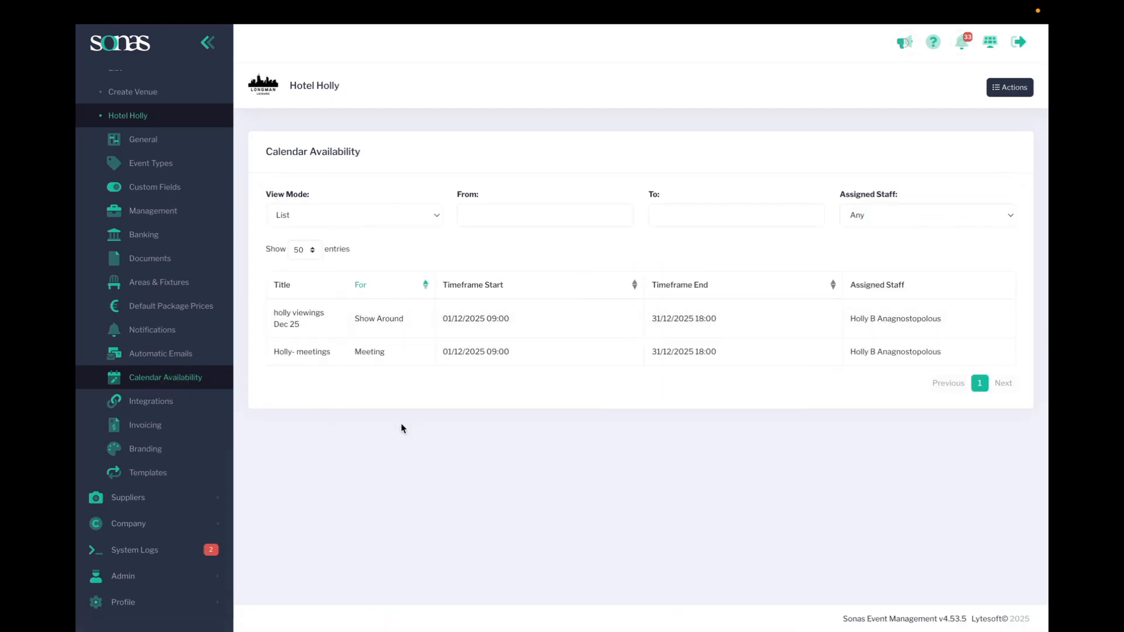
click(403, 217)
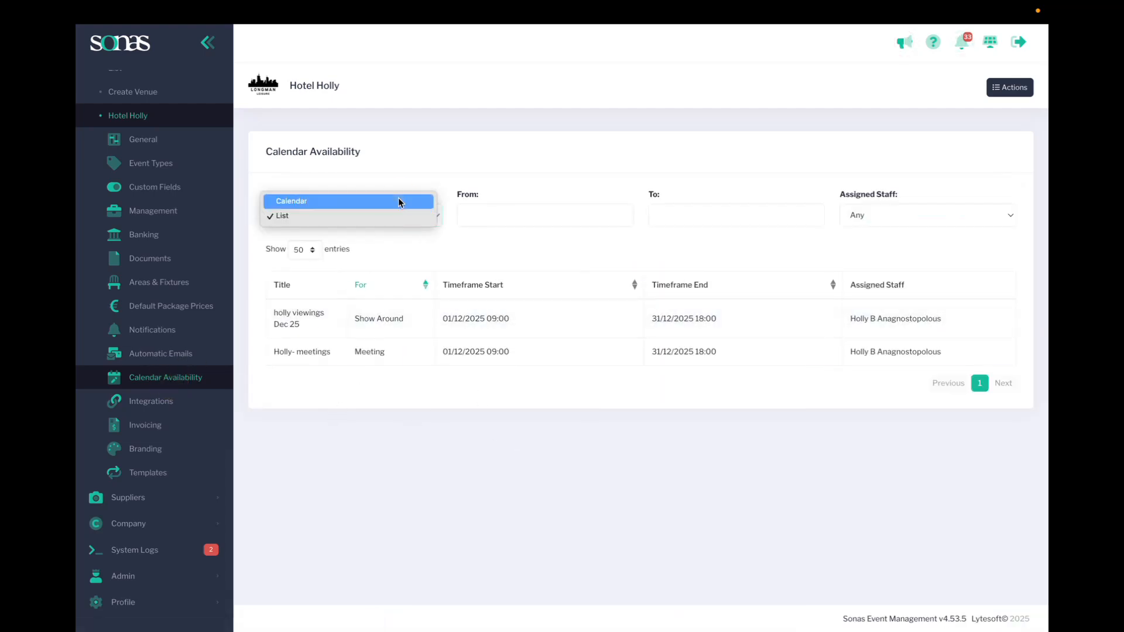
click(399, 201)
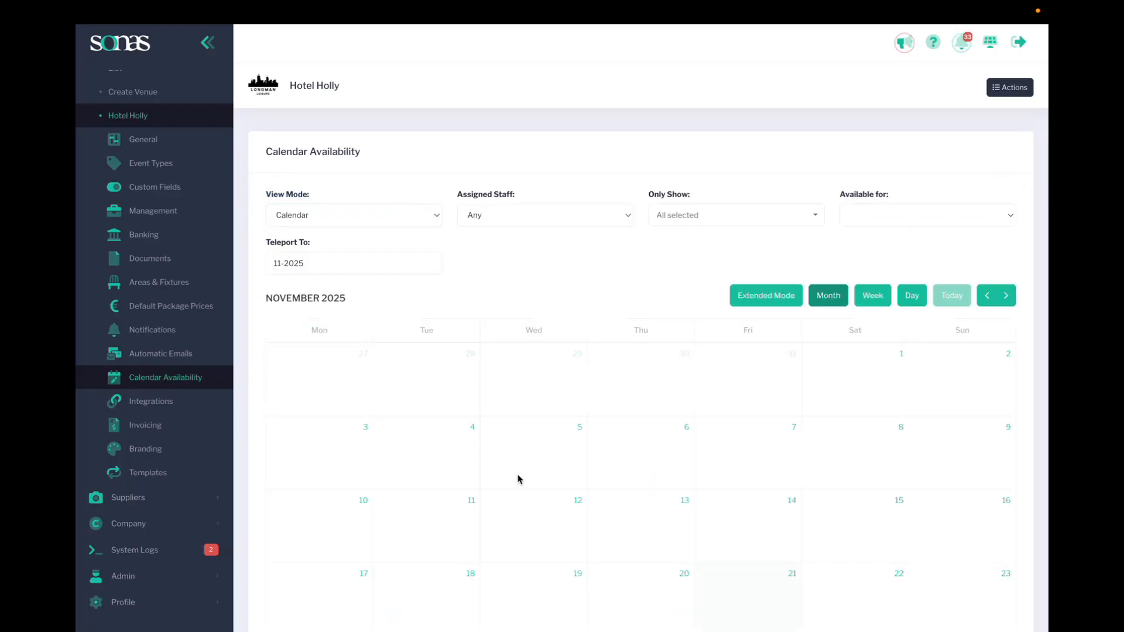
scroll(519, 476, down, 1)
click(1005, 233)
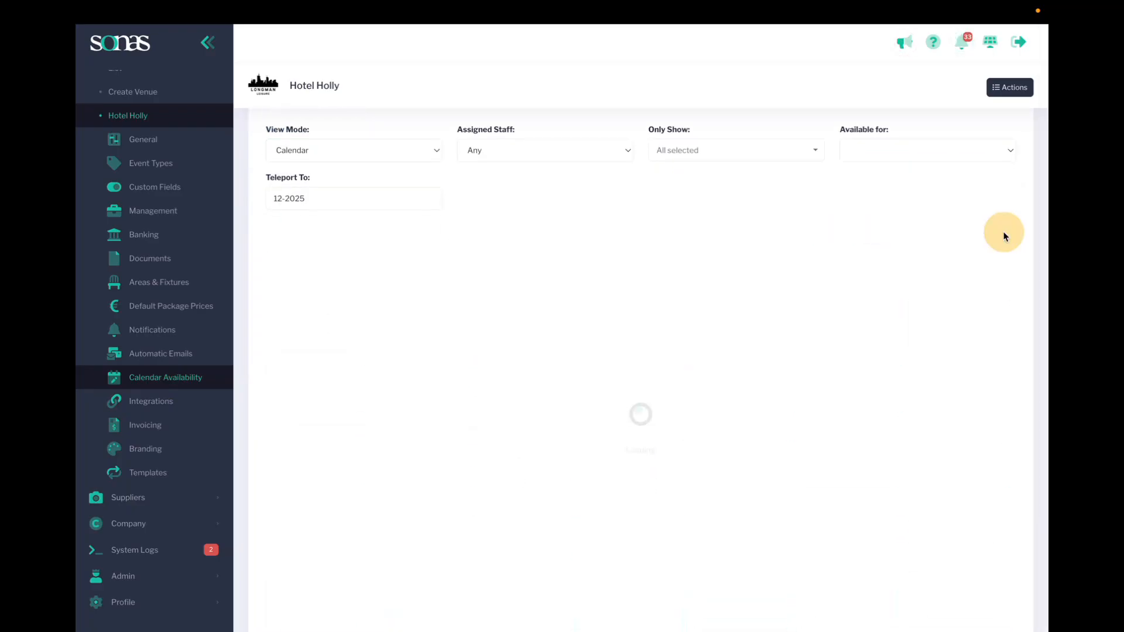
Review the full list of meeting and show-around slots on 1 December 2025, then close it
scroll(704, 356, down, 1)
click(287, 299)
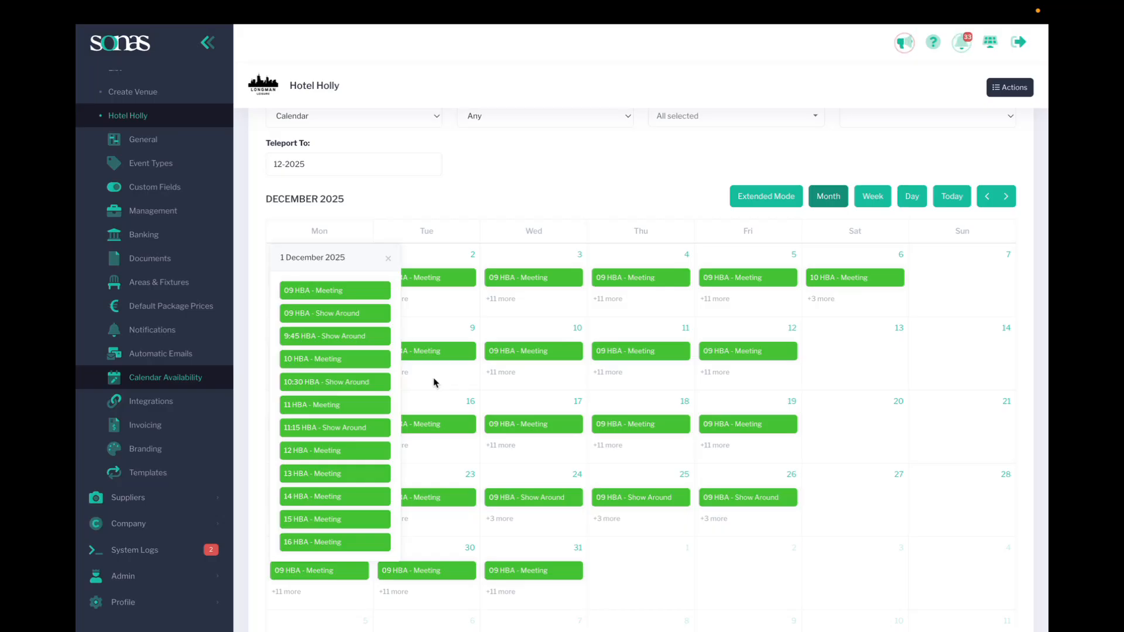
mouse_move(368, 291)
click(408, 322)
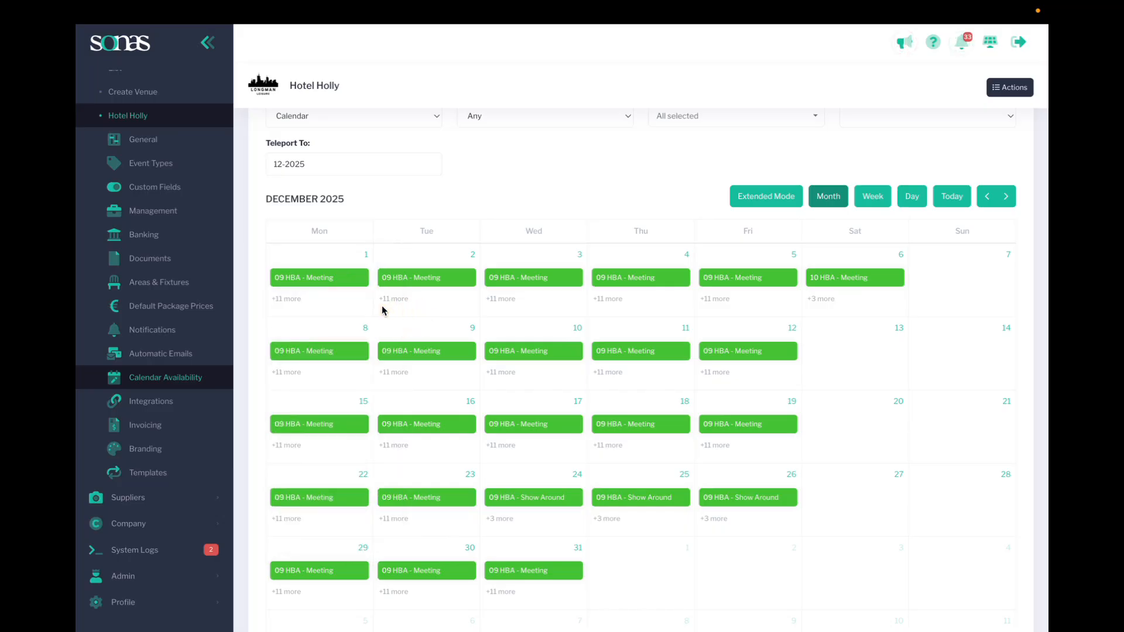
Filter the venue's availability calendar to only show Show Around slots
scroll(381, 308, up, 2)
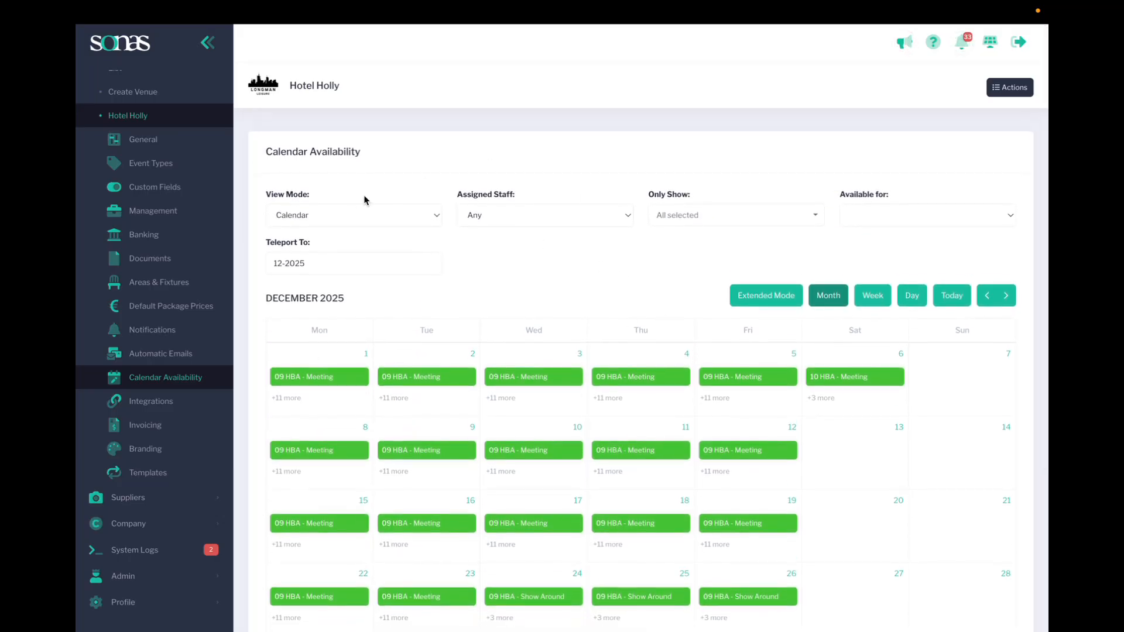
scroll(442, 422, down, 1)
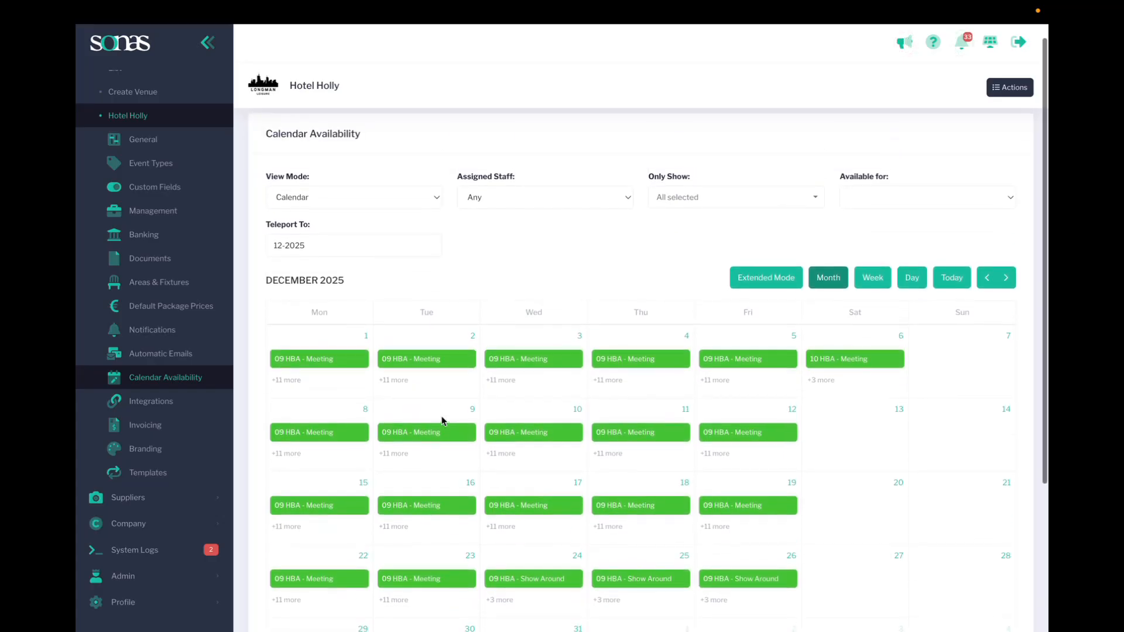
click(697, 200)
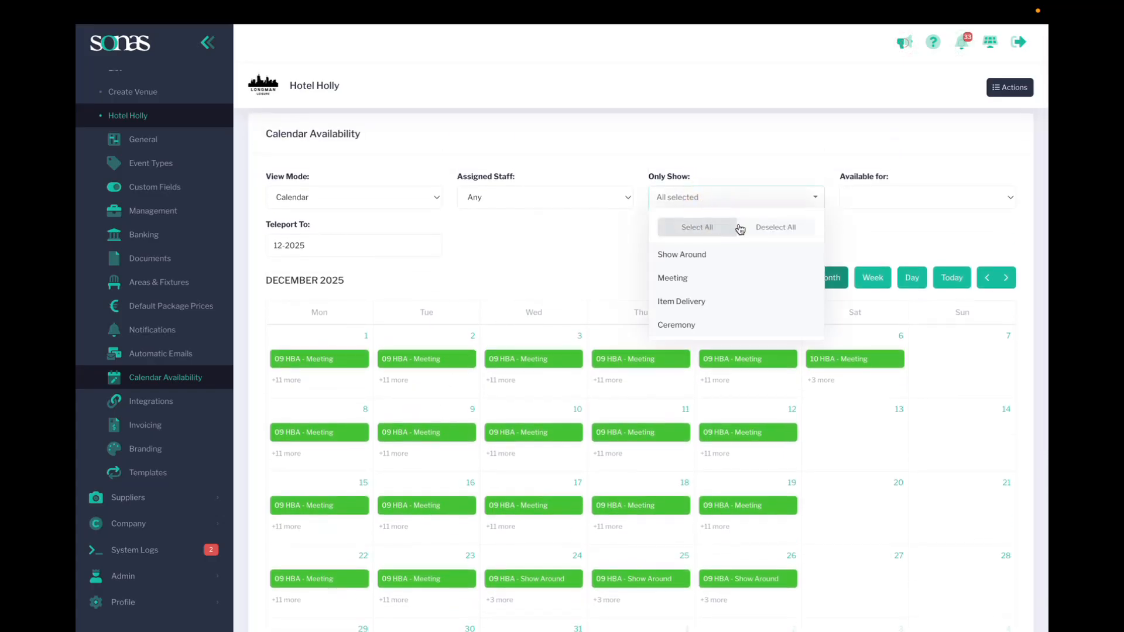
click(767, 228)
click(696, 255)
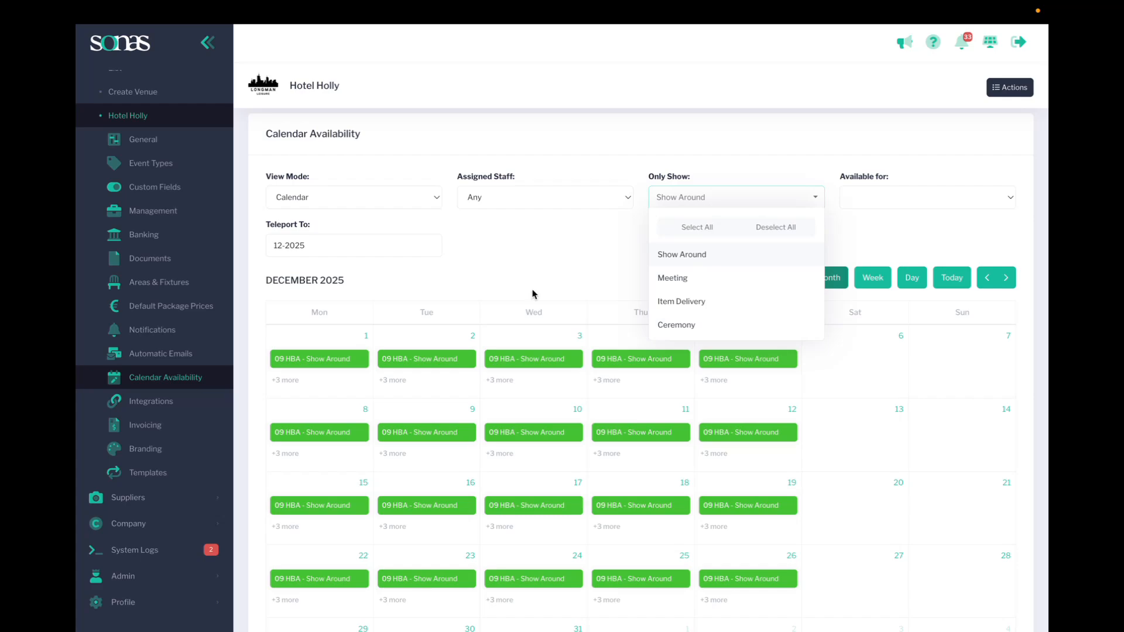
Examine all Show Around slots listed for 1 December 2025 in the filtered calendar
scroll(533, 293, down, 2)
click(286, 303)
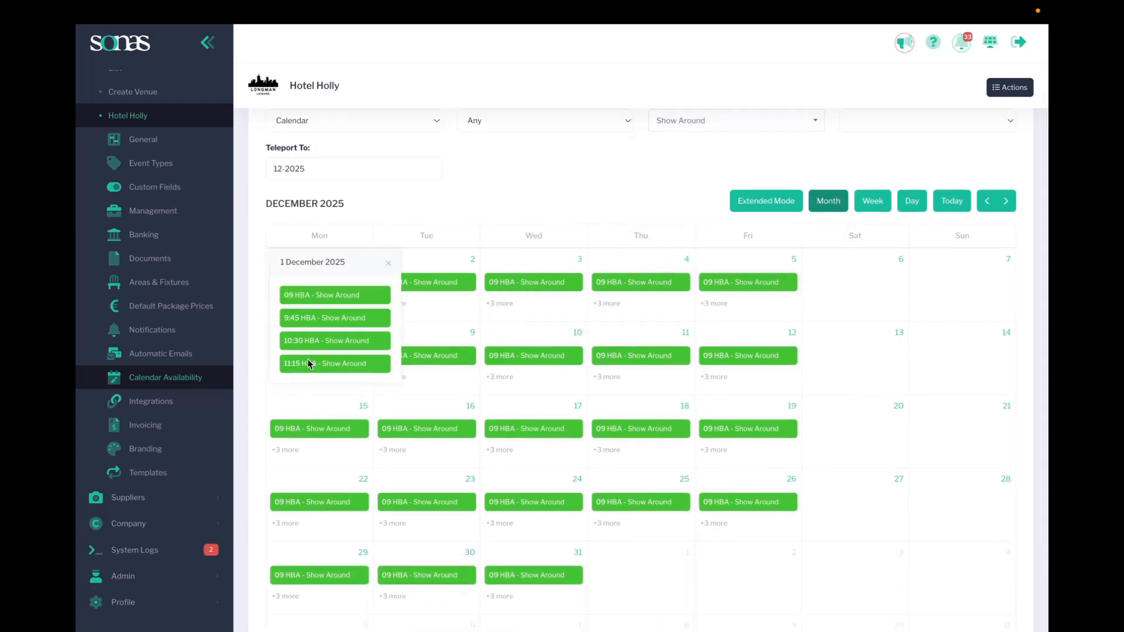
click(542, 209)
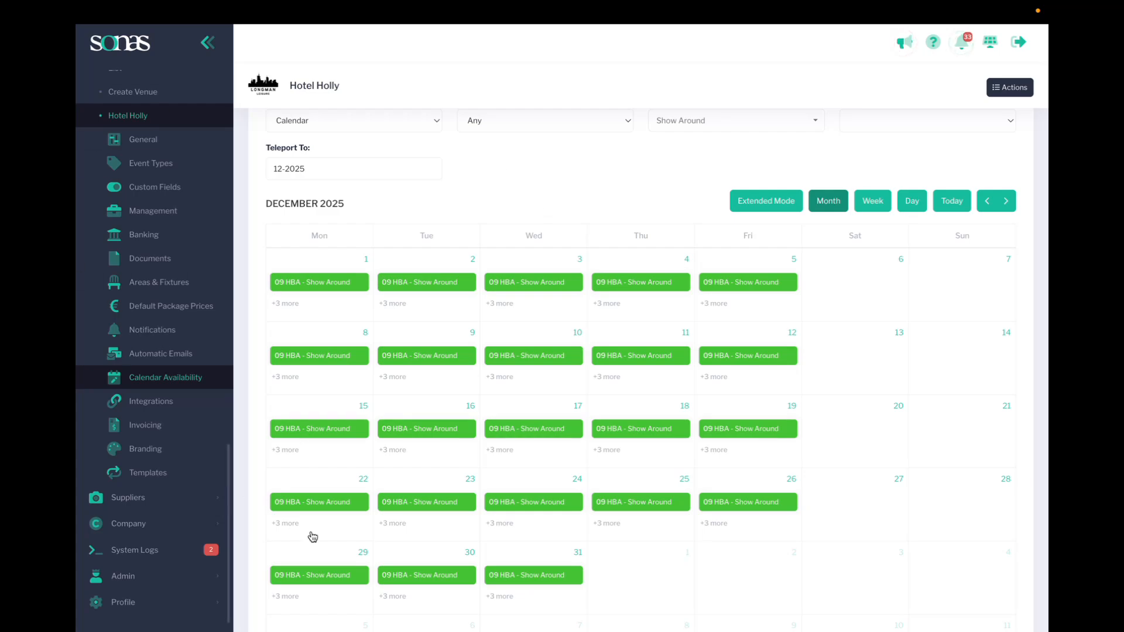
scroll(509, 524, up, 1)
mouse_move(339, 310)
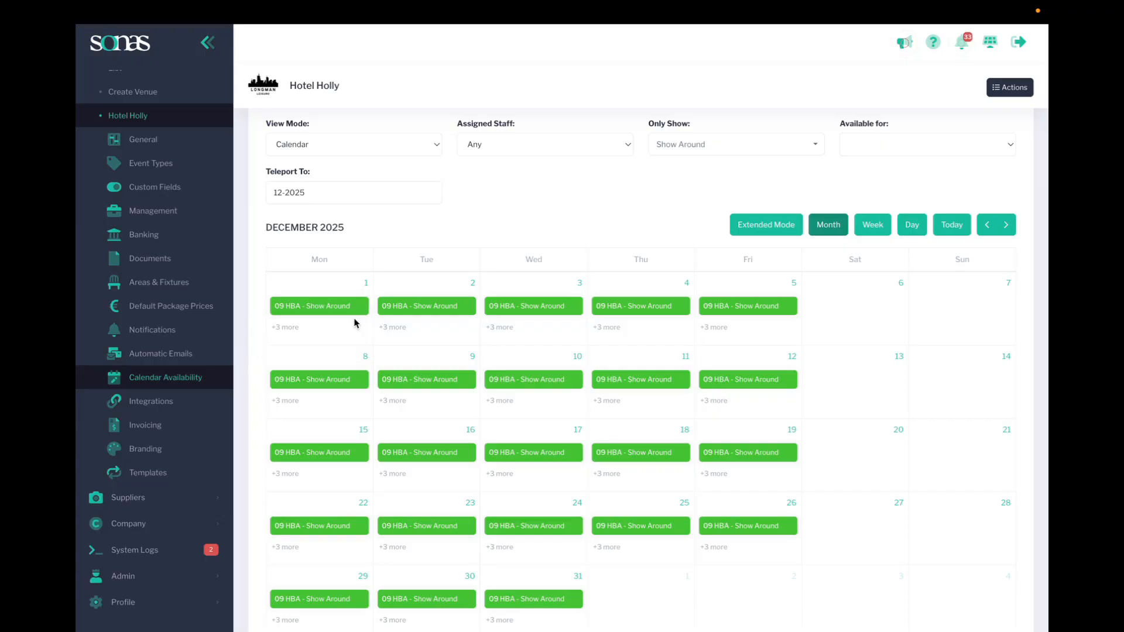
Open the company-wide calendar overview in Available display mode for December 2025
scroll(125, 574, up, 5)
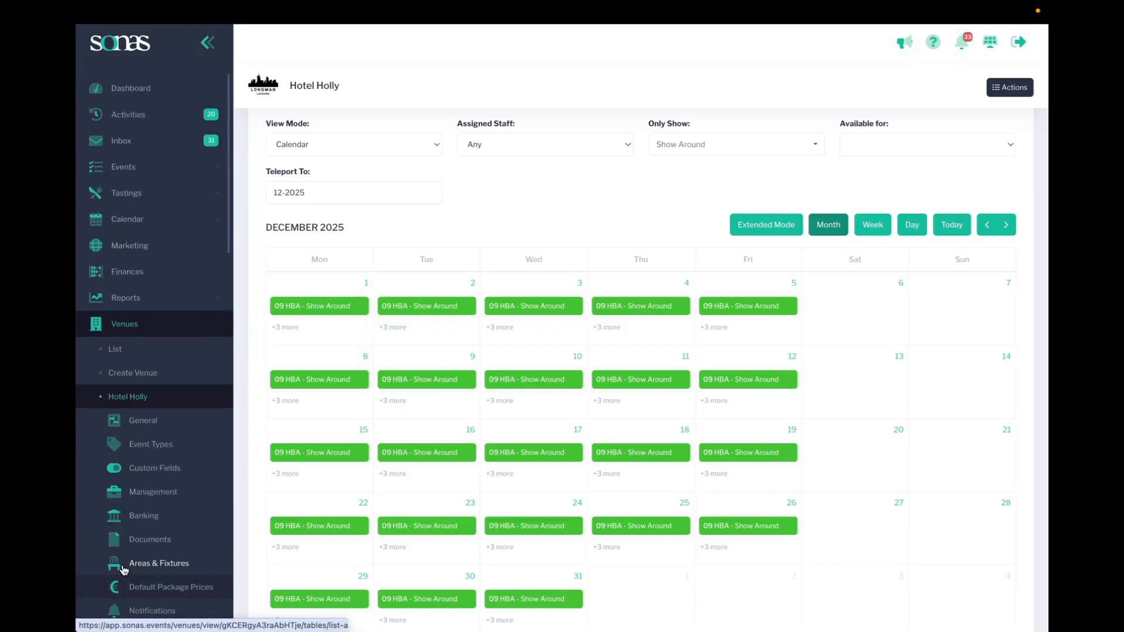
click(134, 223)
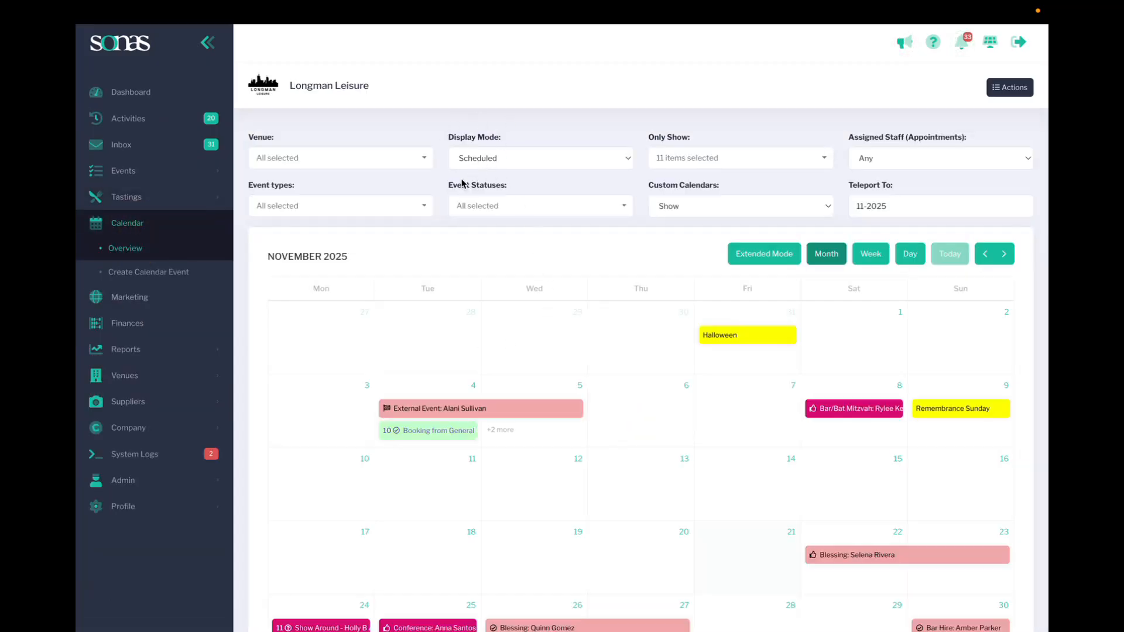
click(490, 160)
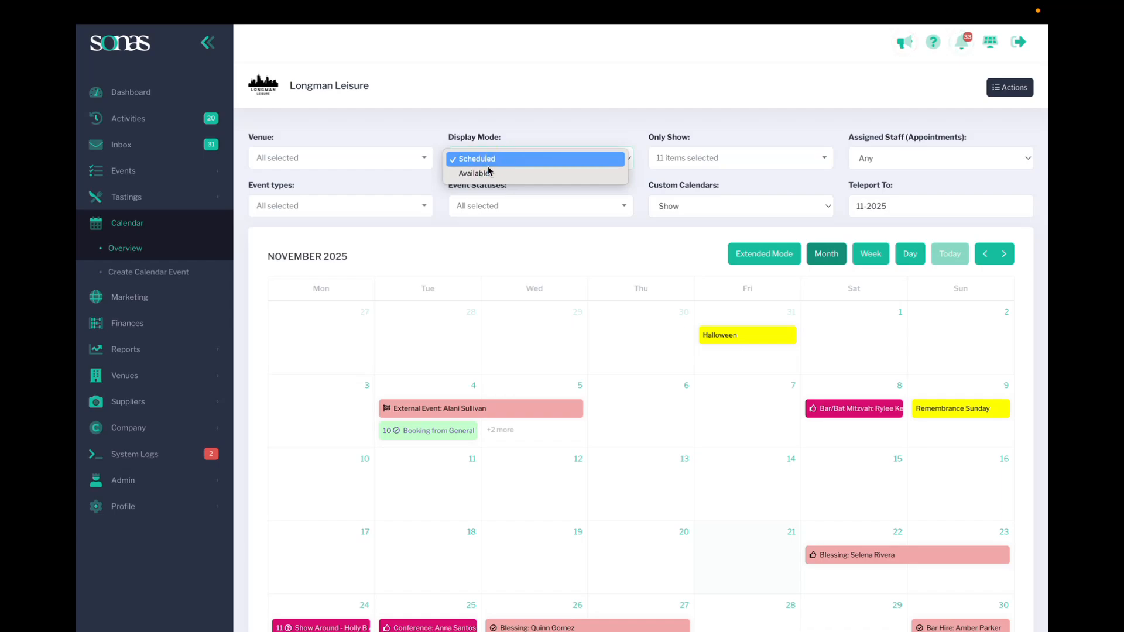
click(488, 174)
click(1004, 254)
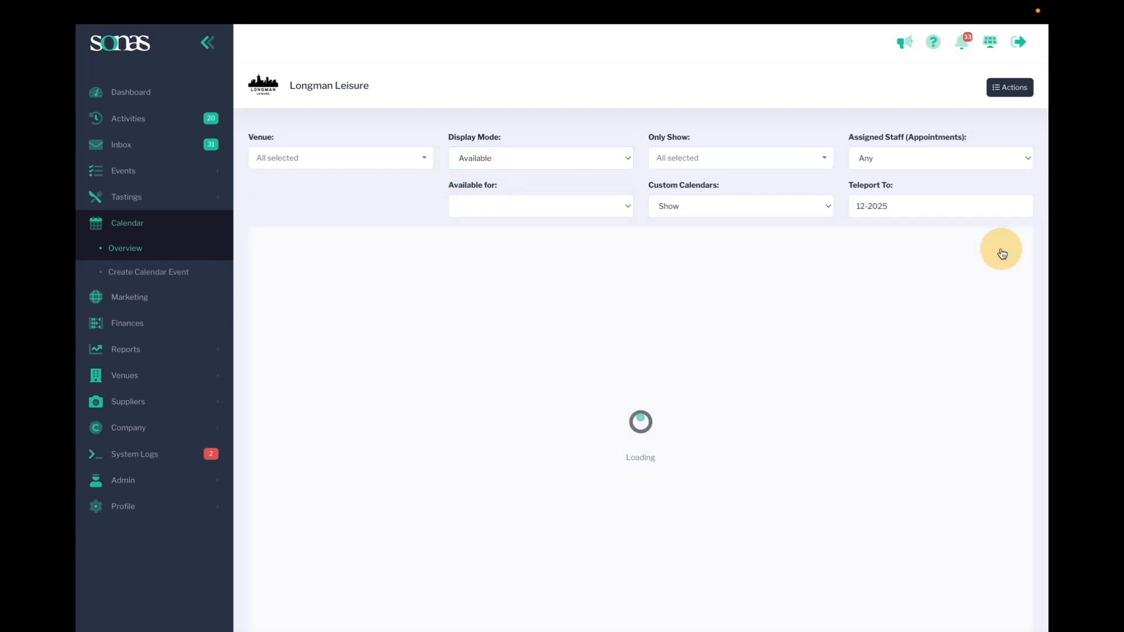
scroll(745, 402, down, 1)
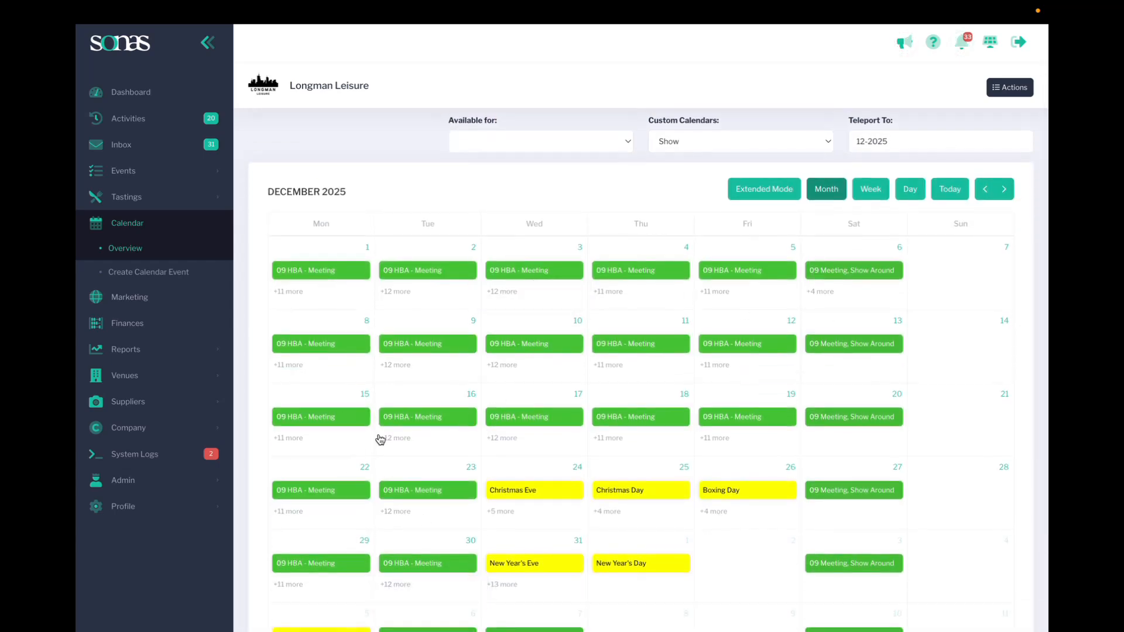
Review every available slot on 2 December 2025 across all venues and close the list
click(410, 293)
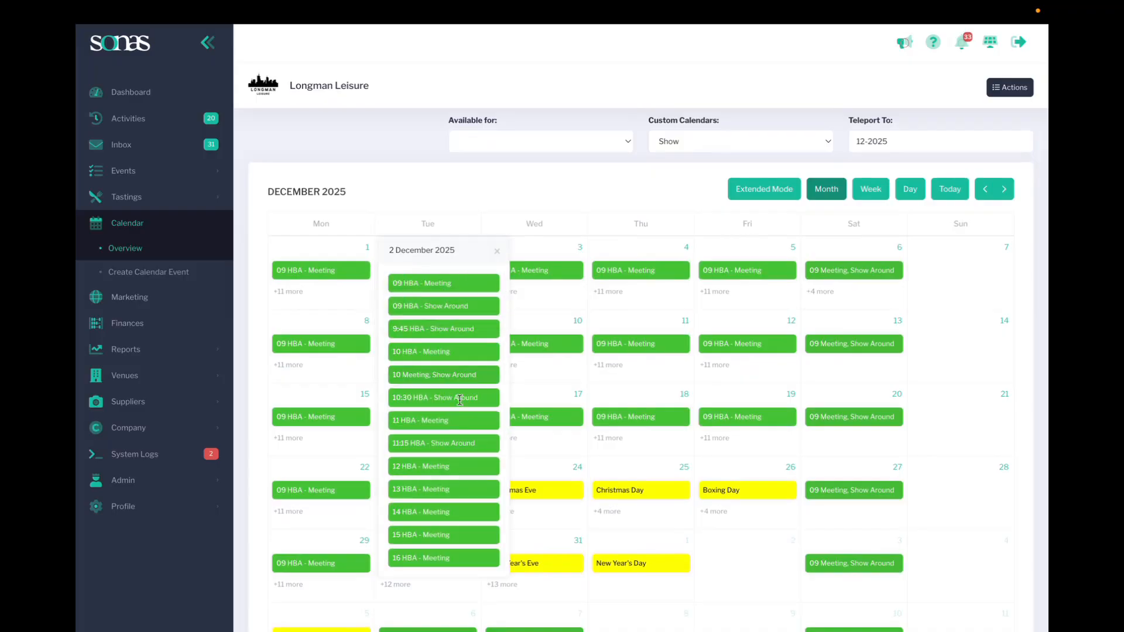
click(499, 206)
scroll(499, 205, up, 1)
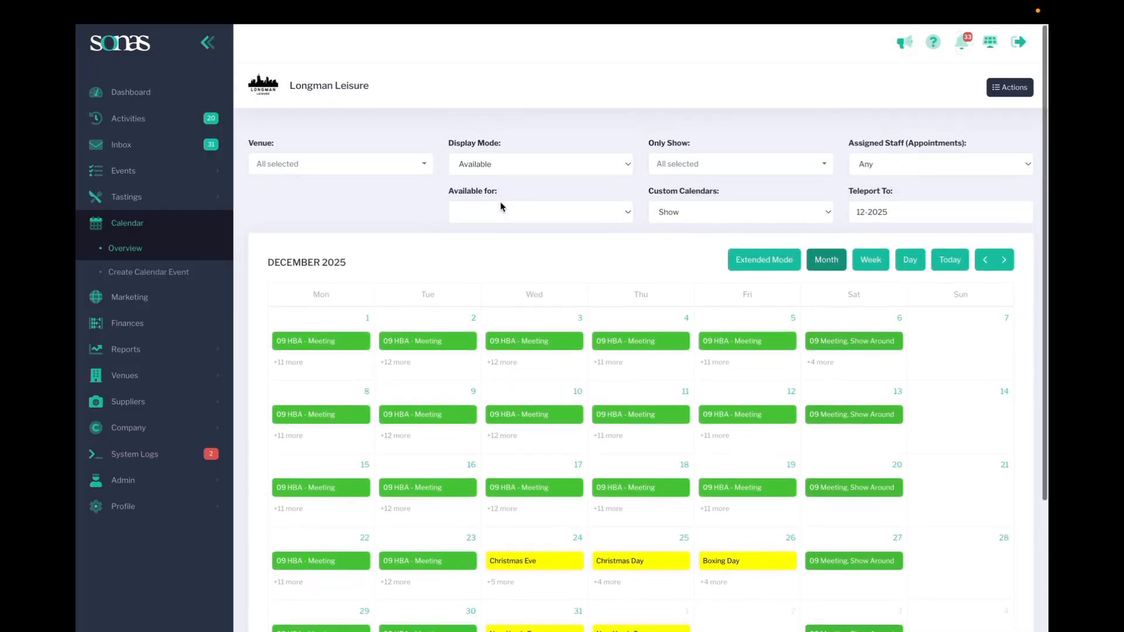
Look through the assigned staff and appointment type filter options of the overview calendar without changing them
click(908, 155)
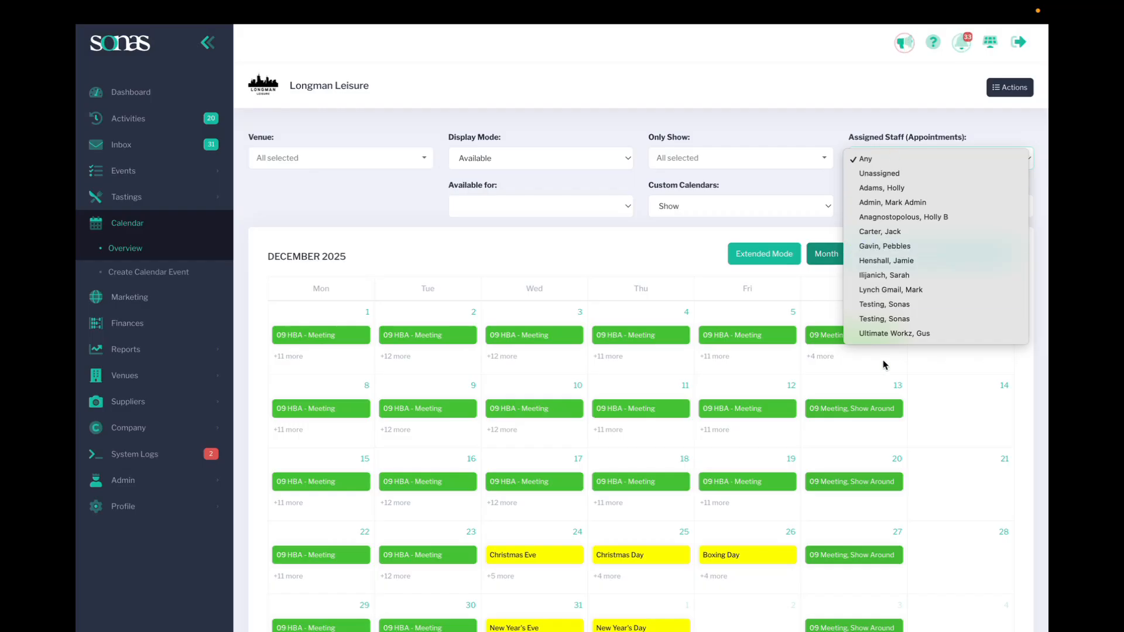
click(778, 143)
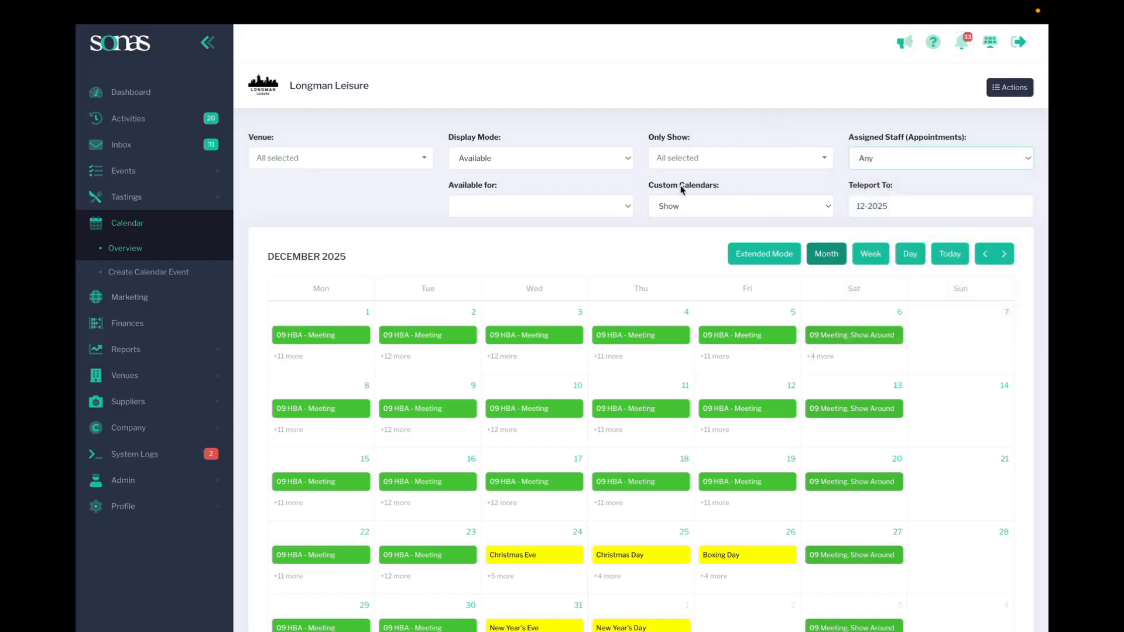
click(700, 161)
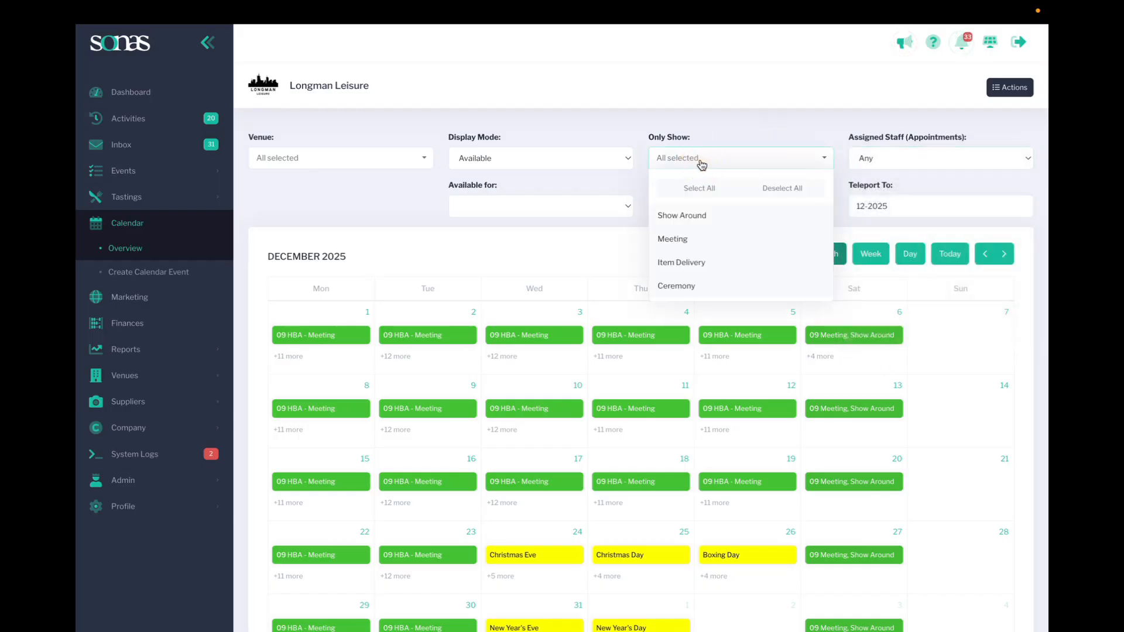
click(691, 132)
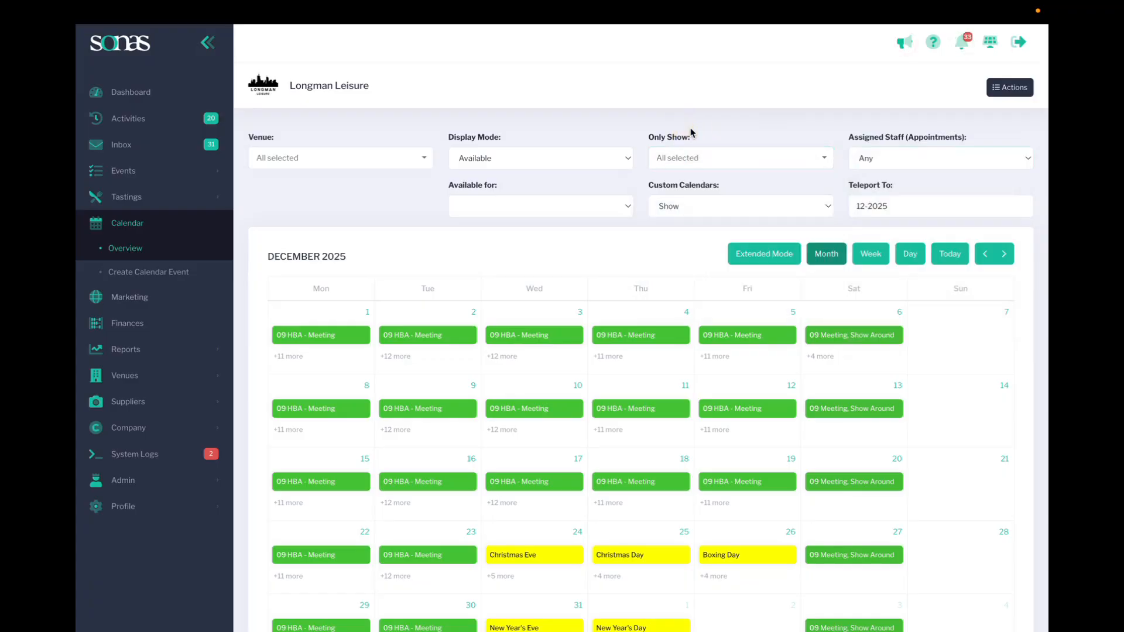
mouse_move(345, 343)
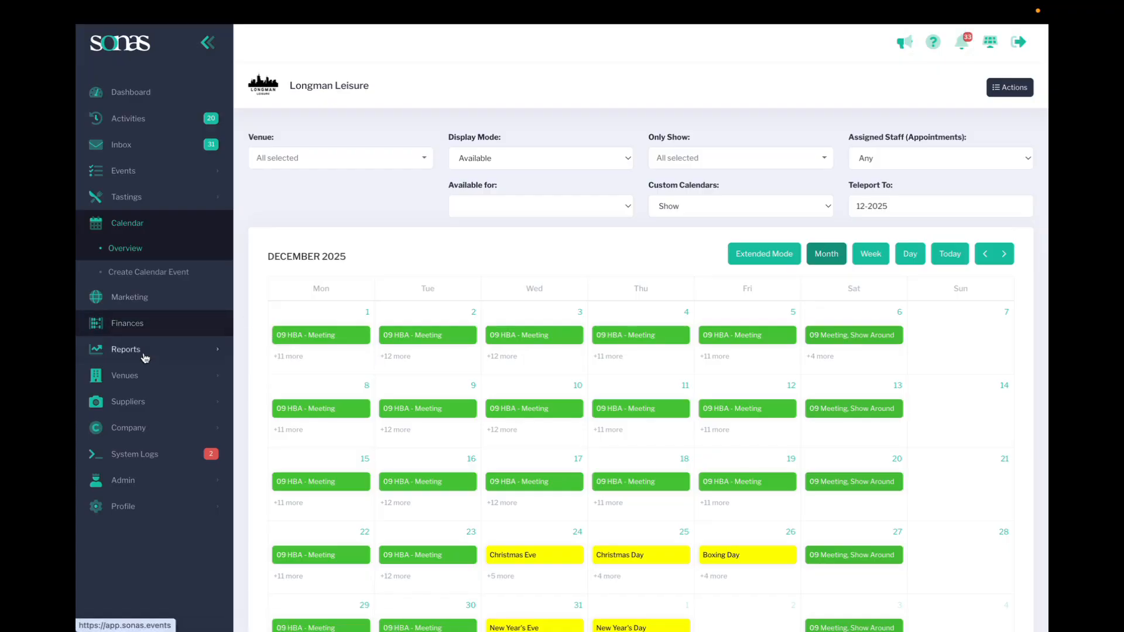
Open the Show Around availability of the Hotel Holly venue for editing
click(132, 376)
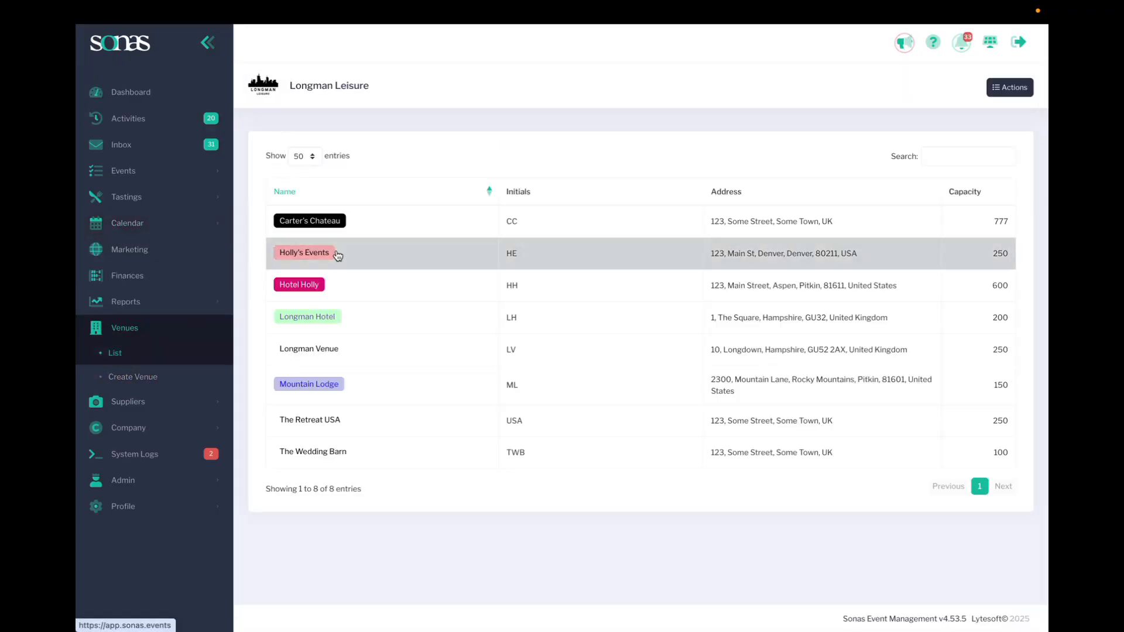
click(299, 285)
scroll(176, 363, down, 3)
click(185, 383)
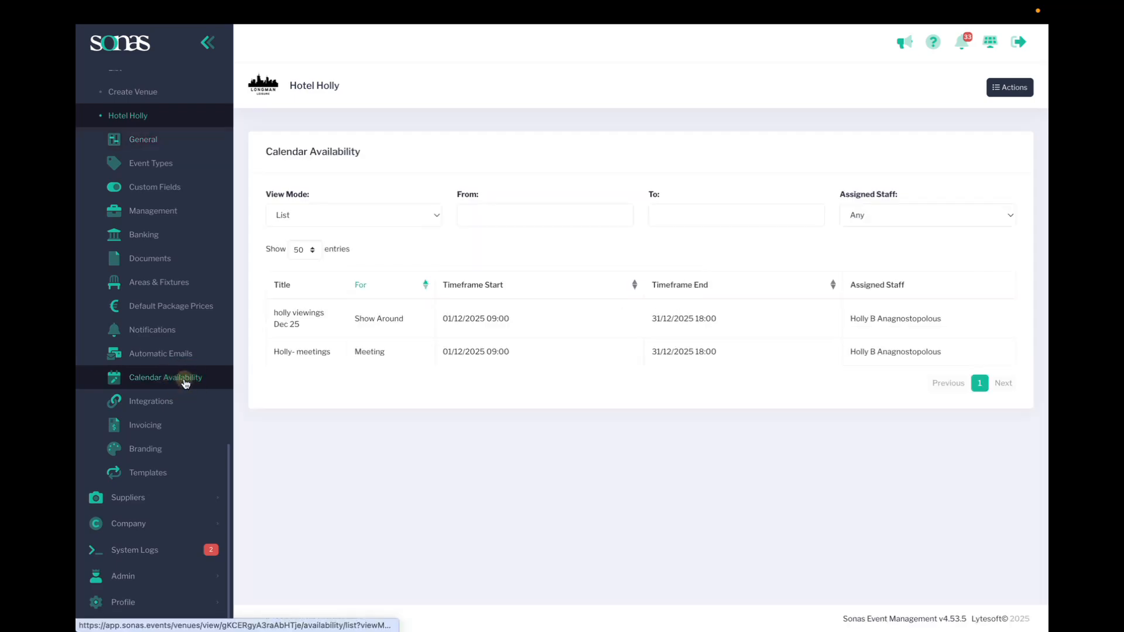
click(467, 314)
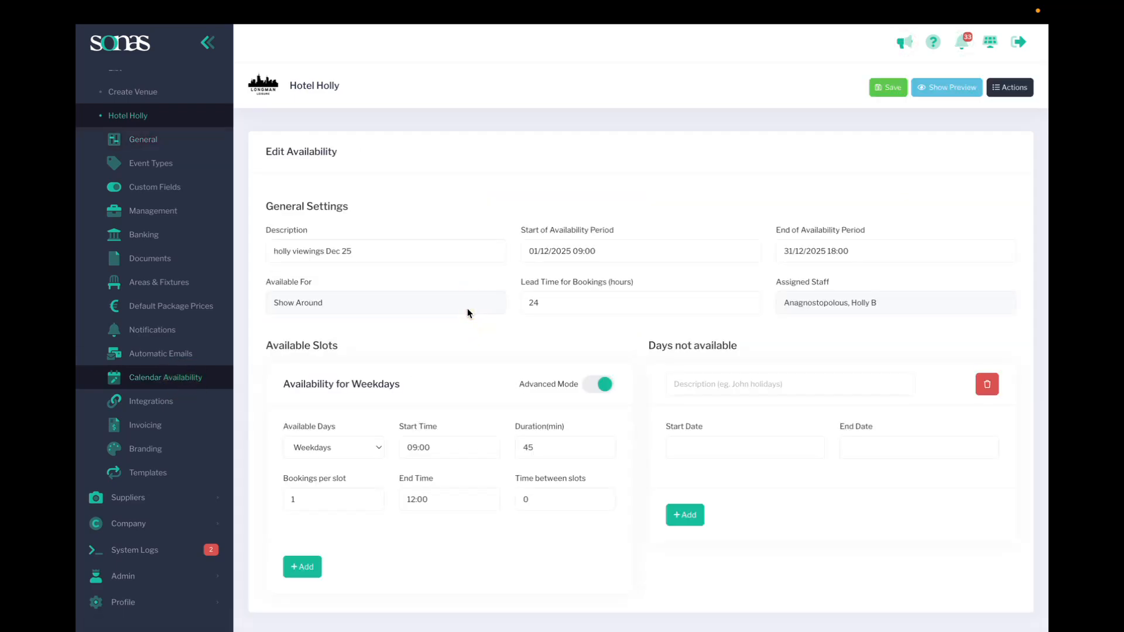
Extend the end of the Show Around availability period to 31/01/2026 18:00
click(799, 248)
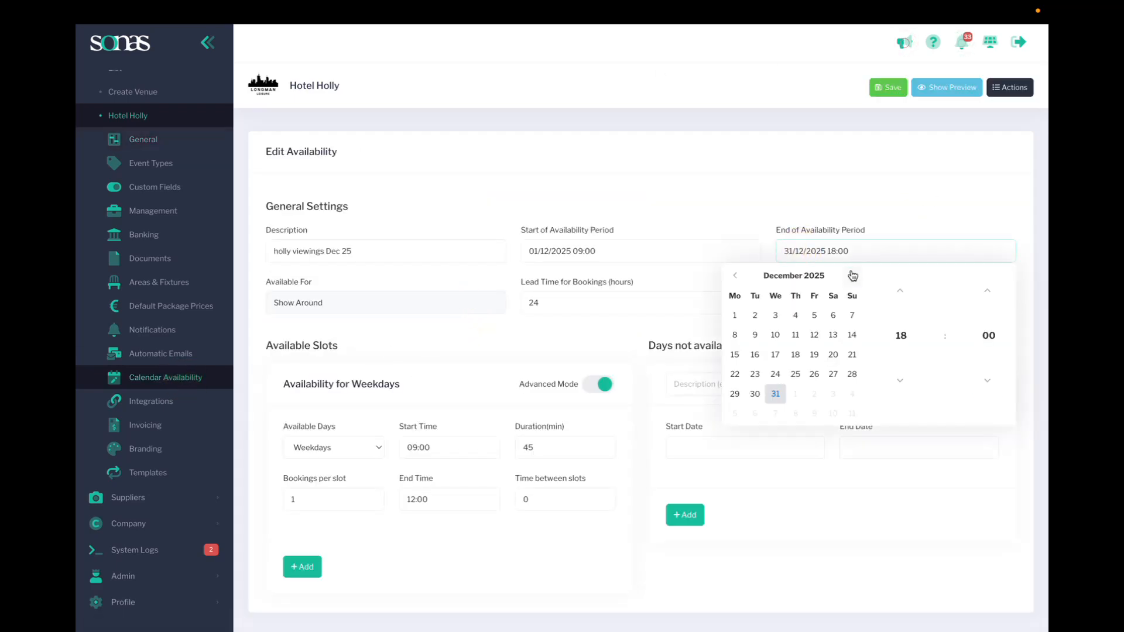
click(852, 276)
click(834, 395)
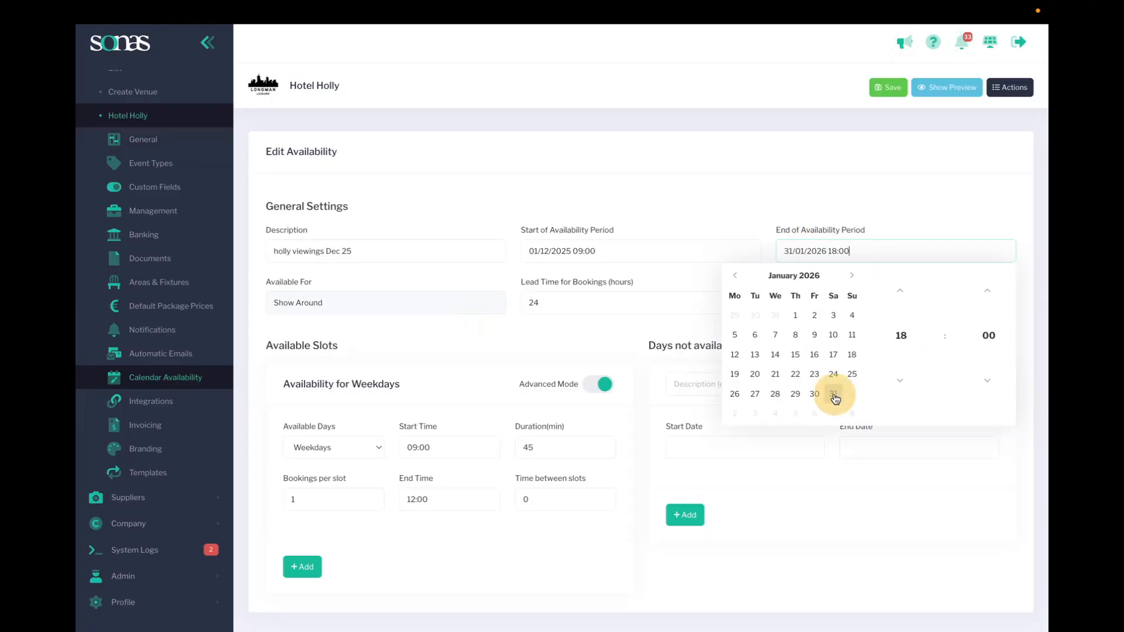
click(886, 201)
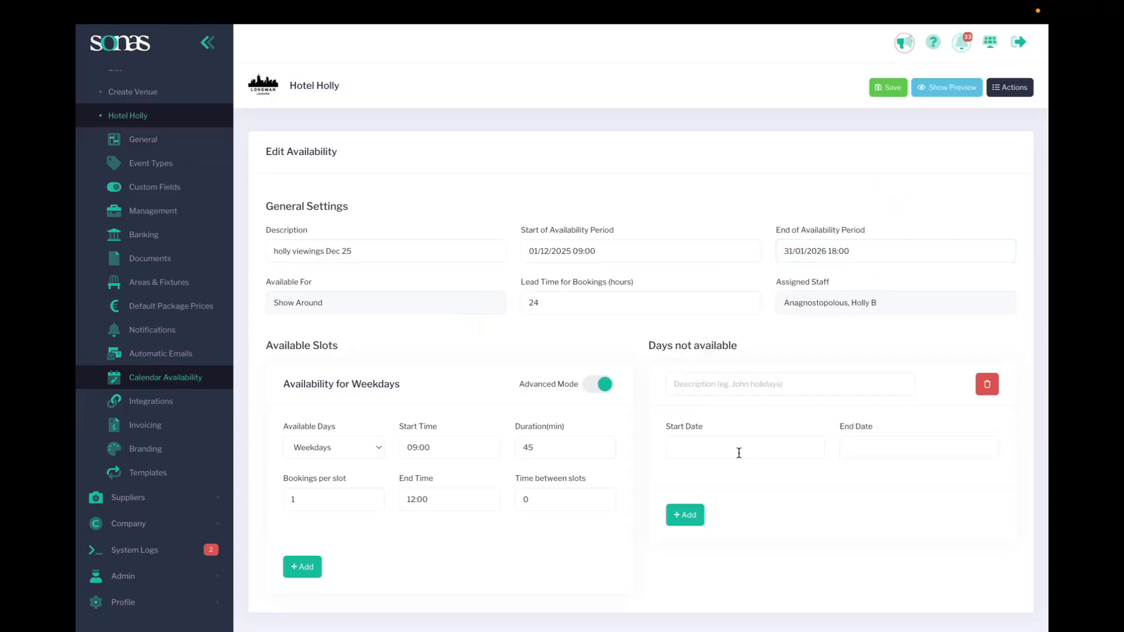
scroll(739, 453, down, 1)
scroll(732, 455, down, 1)
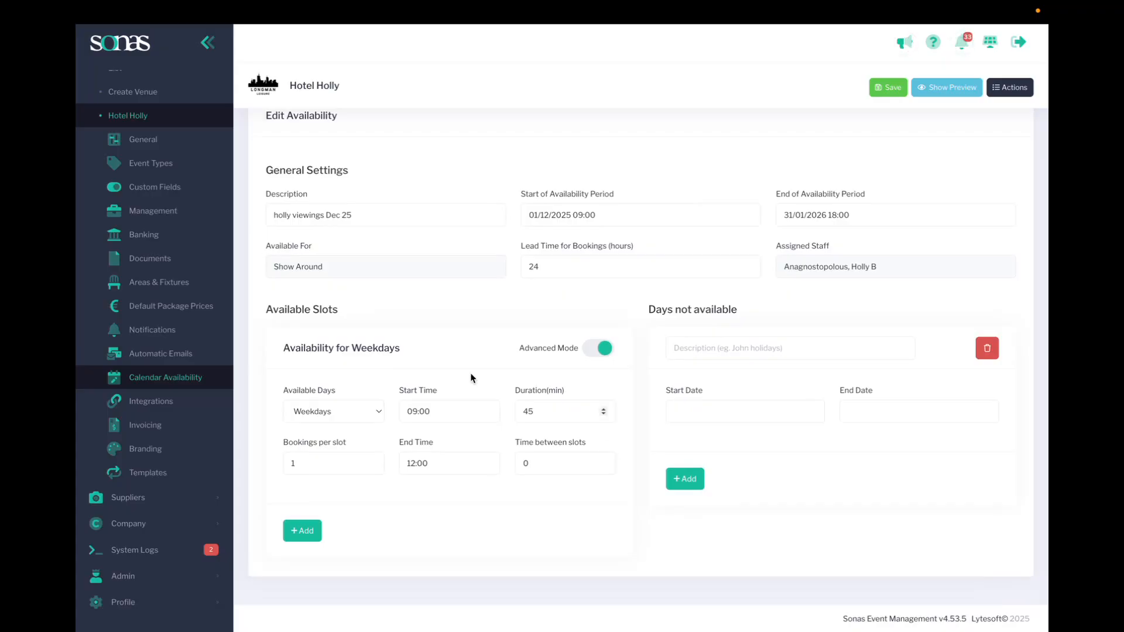
Leave the Show Around availability without saving and open Hotel Holly's Meeting availability for editing
click(194, 375)
click(317, 351)
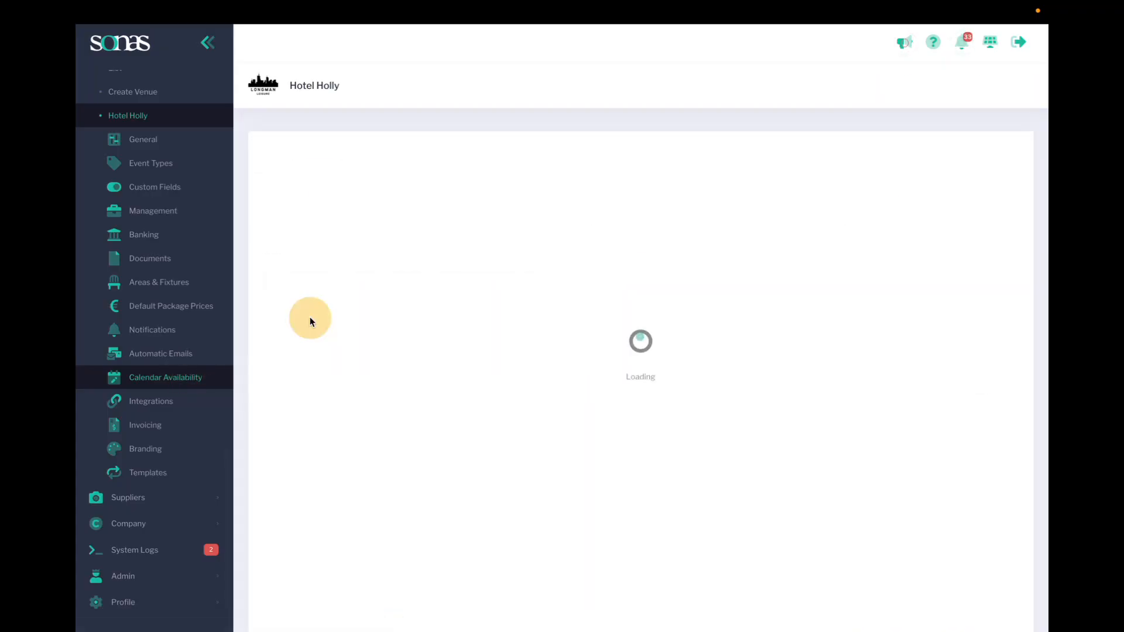
click(179, 375)
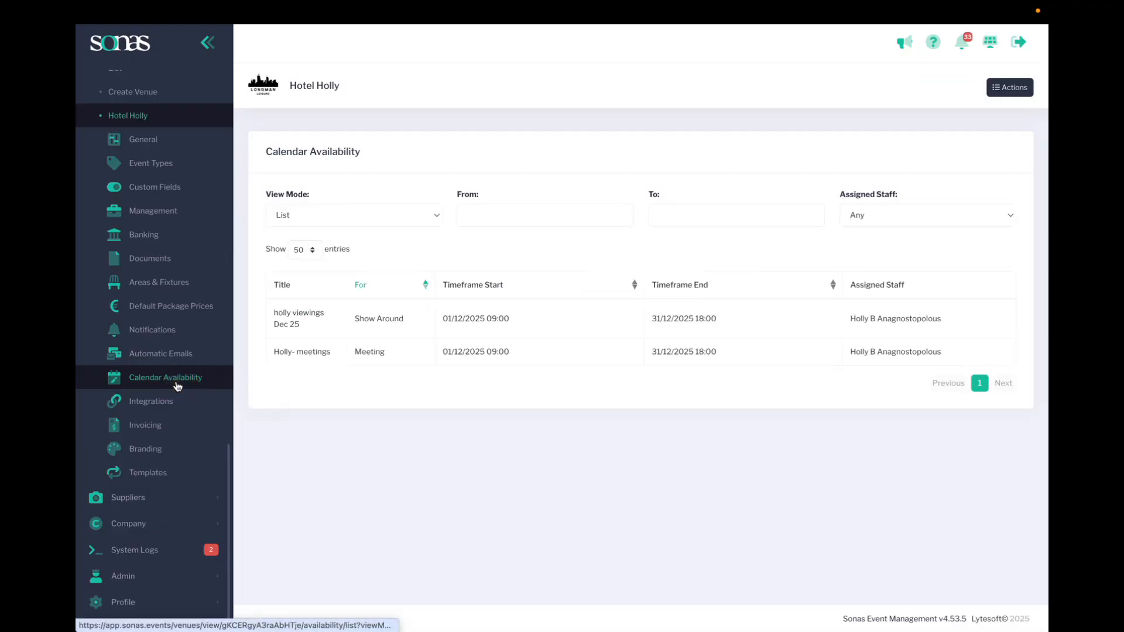
click(302, 354)
Review the weekday and Saturday slots and the days not available in the Meeting availability
scroll(731, 520, down, 1)
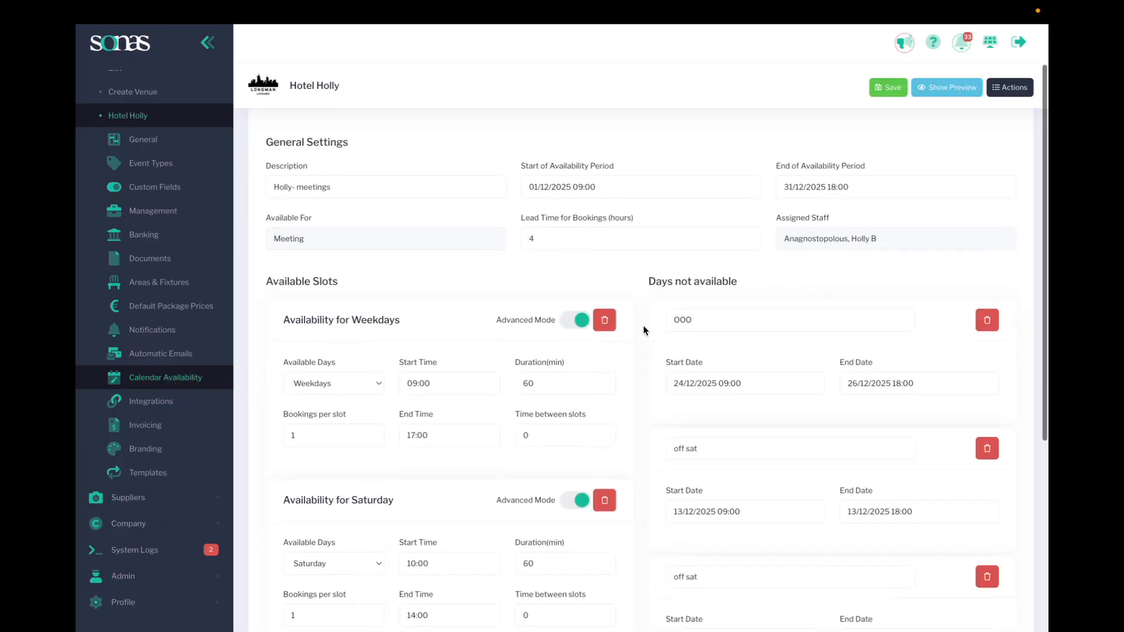
scroll(732, 521, down, 5)
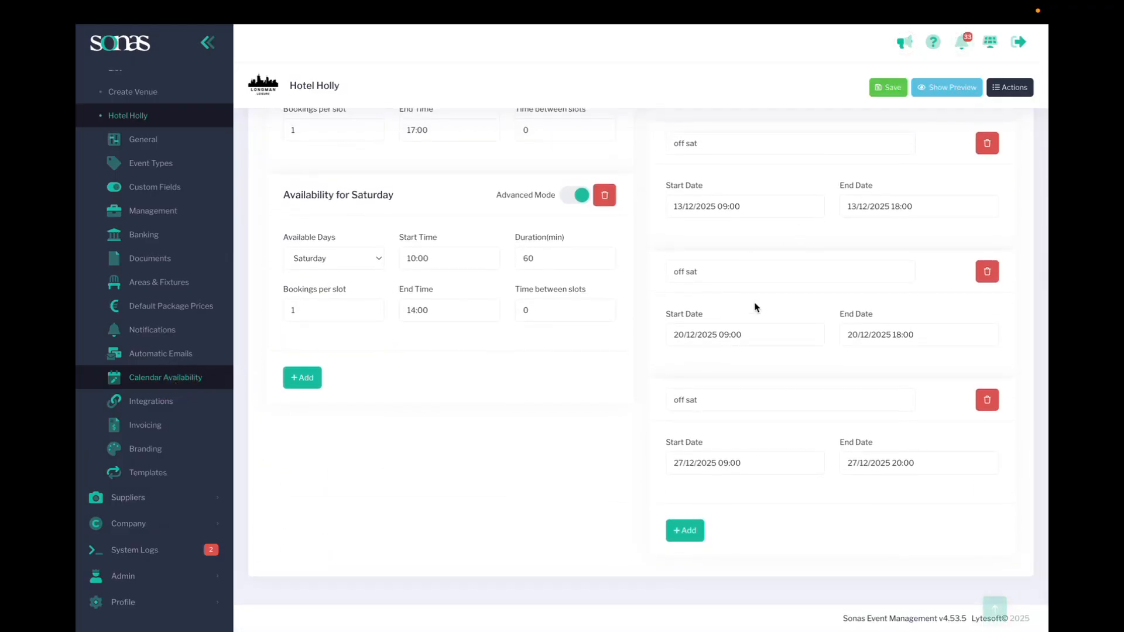
mouse_move(653, 631)
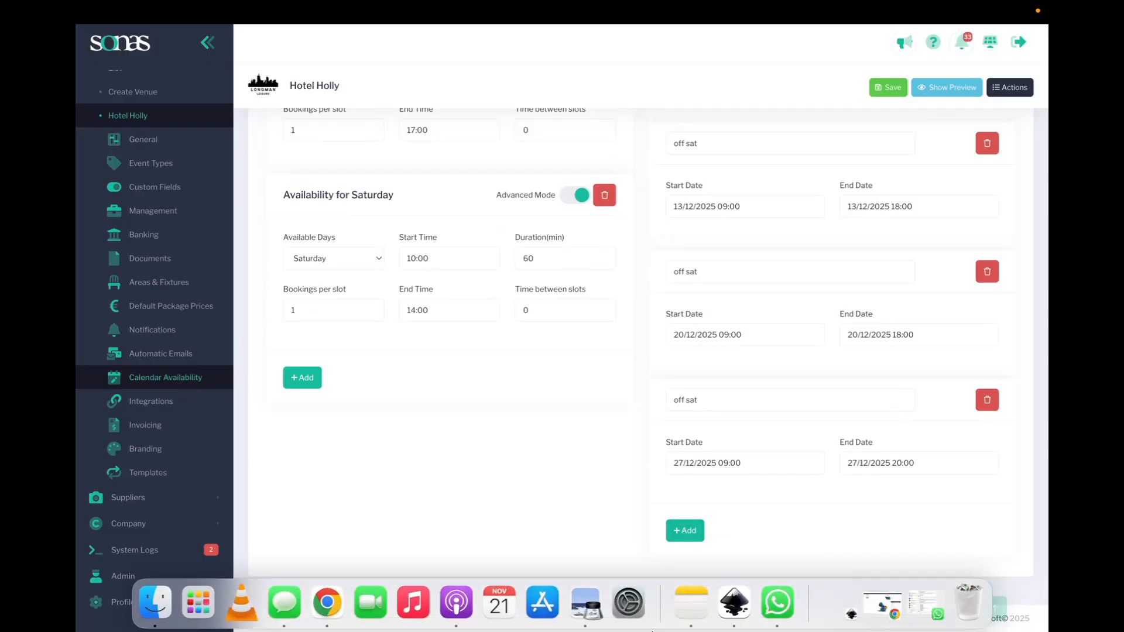
scroll(539, 516, up, 6)
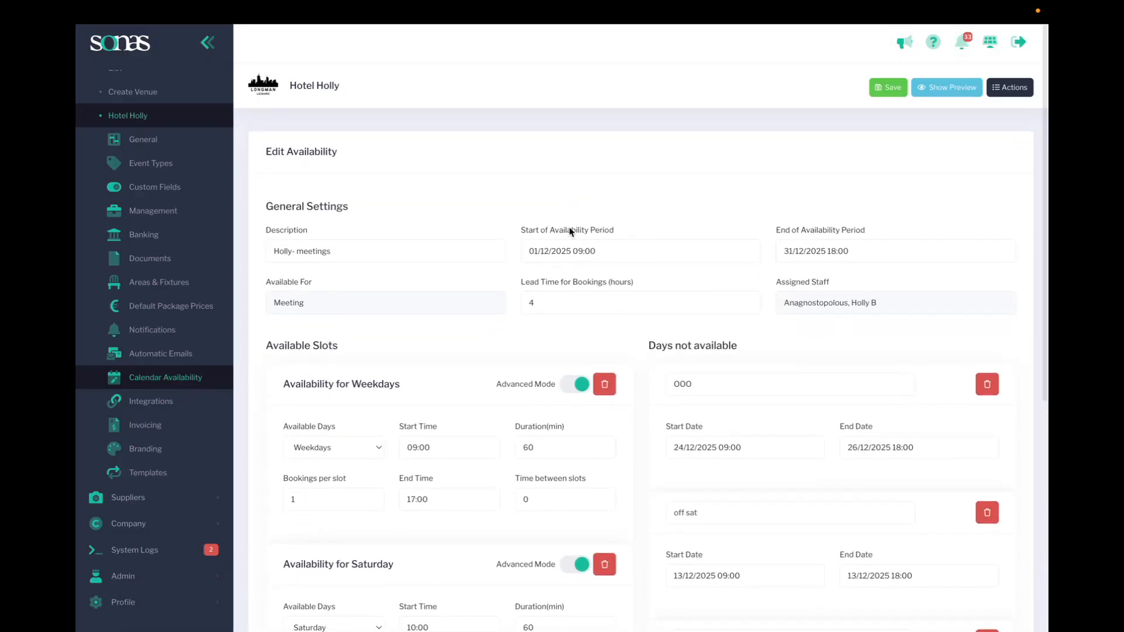